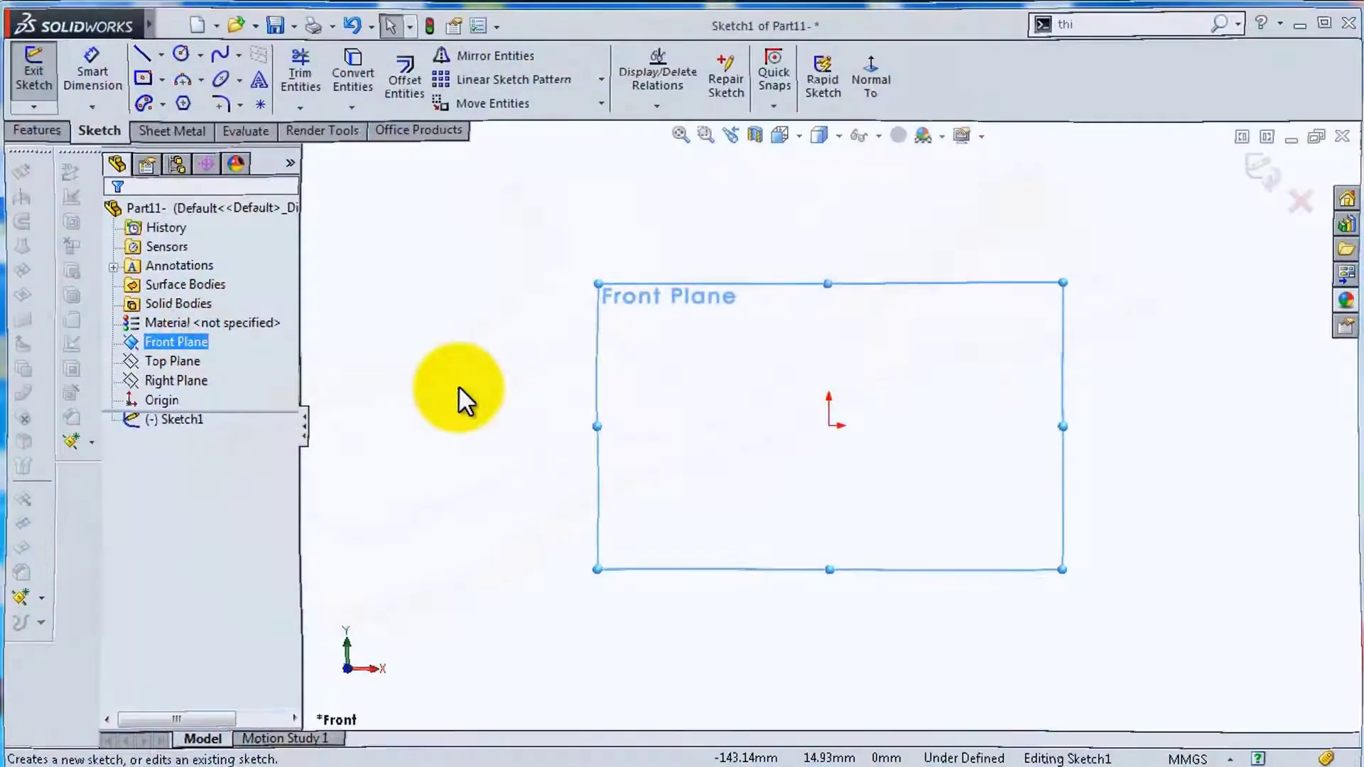
Close the bracket outline and dimension the left side 40 and the right side 60.
click(636, 324)
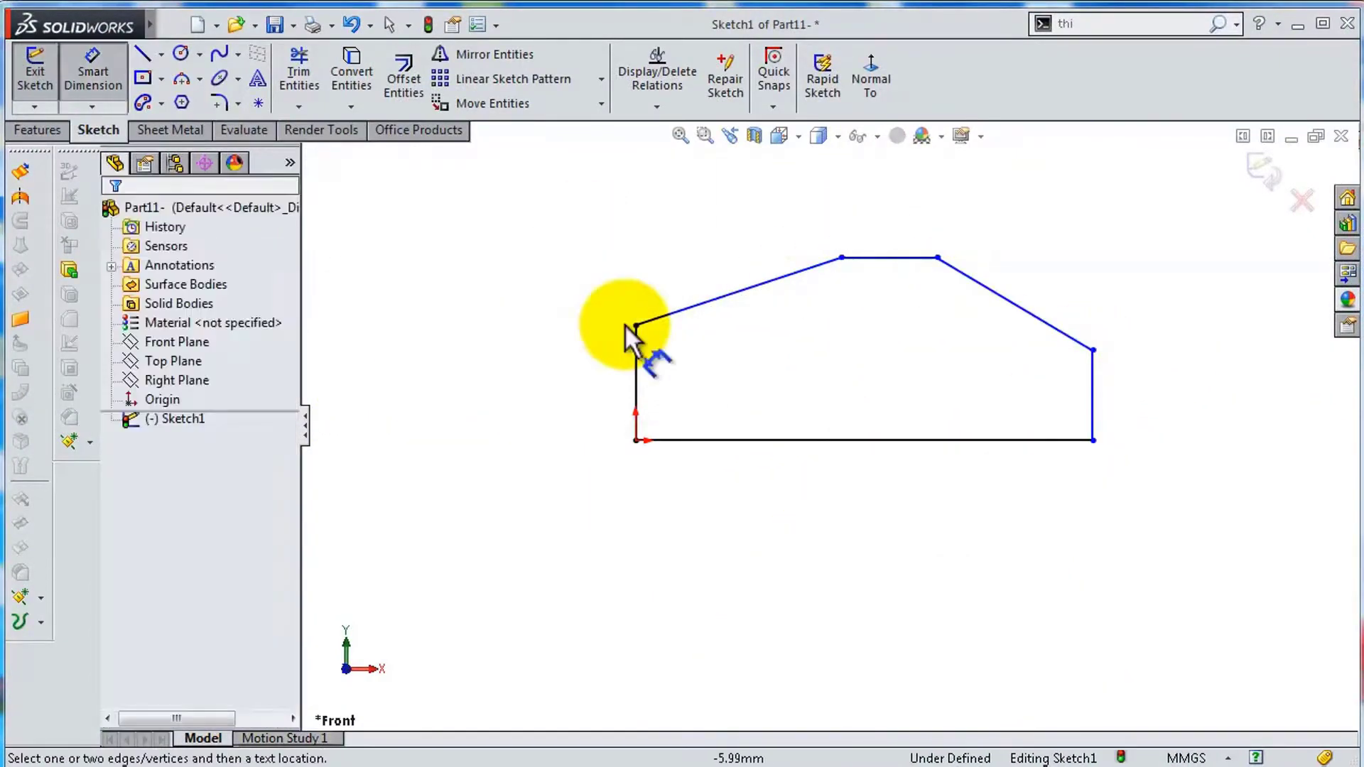
click(636, 383)
text(40)
key(Return)
text(60)
key(Return)
Dimension the base 450, the 20 peak flat, and the peak 220 along.
key(Return)
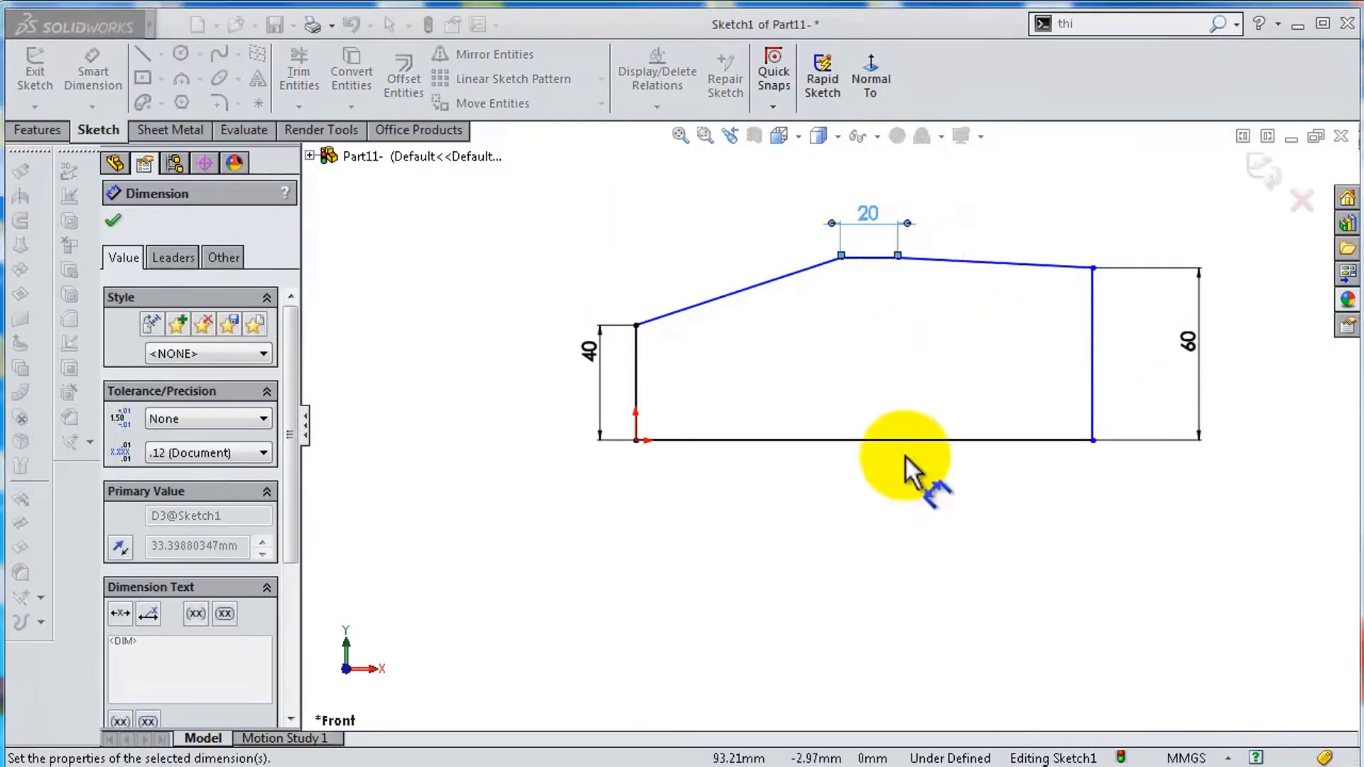
click(903, 438)
click(898, 509)
text(450)
key(Return)
click(490, 396)
click(533, 284)
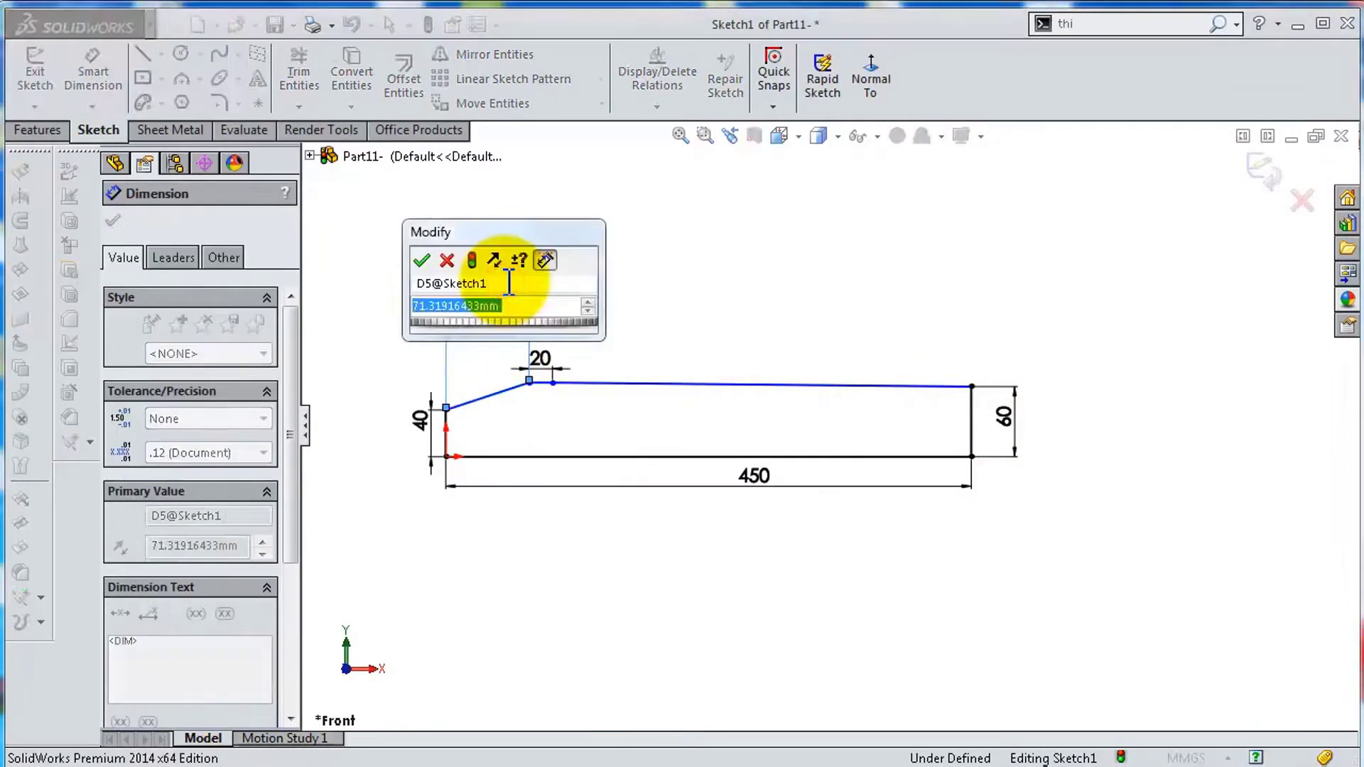
text(220)
Set the overall bracket height to 110.
key(Return)
click(714, 383)
text(110)
key(Return)
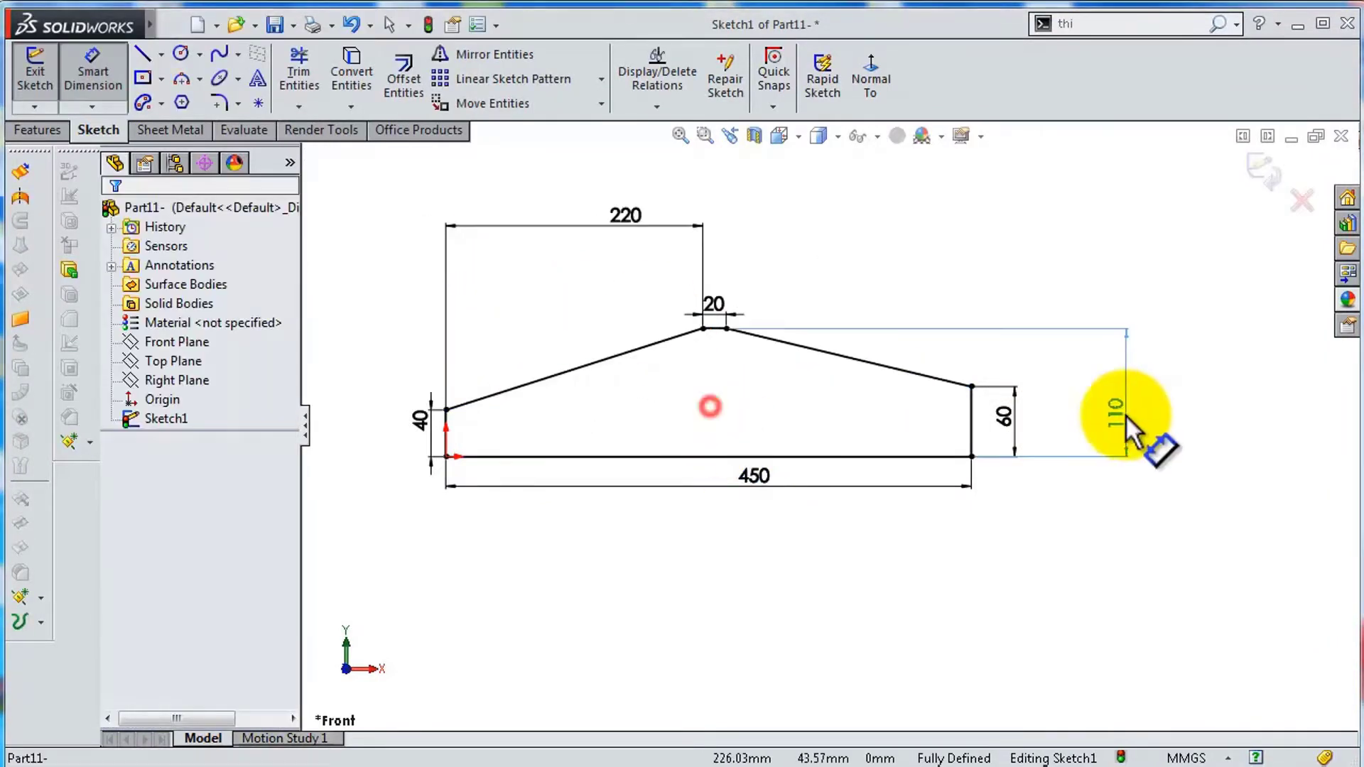
click(404, 78)
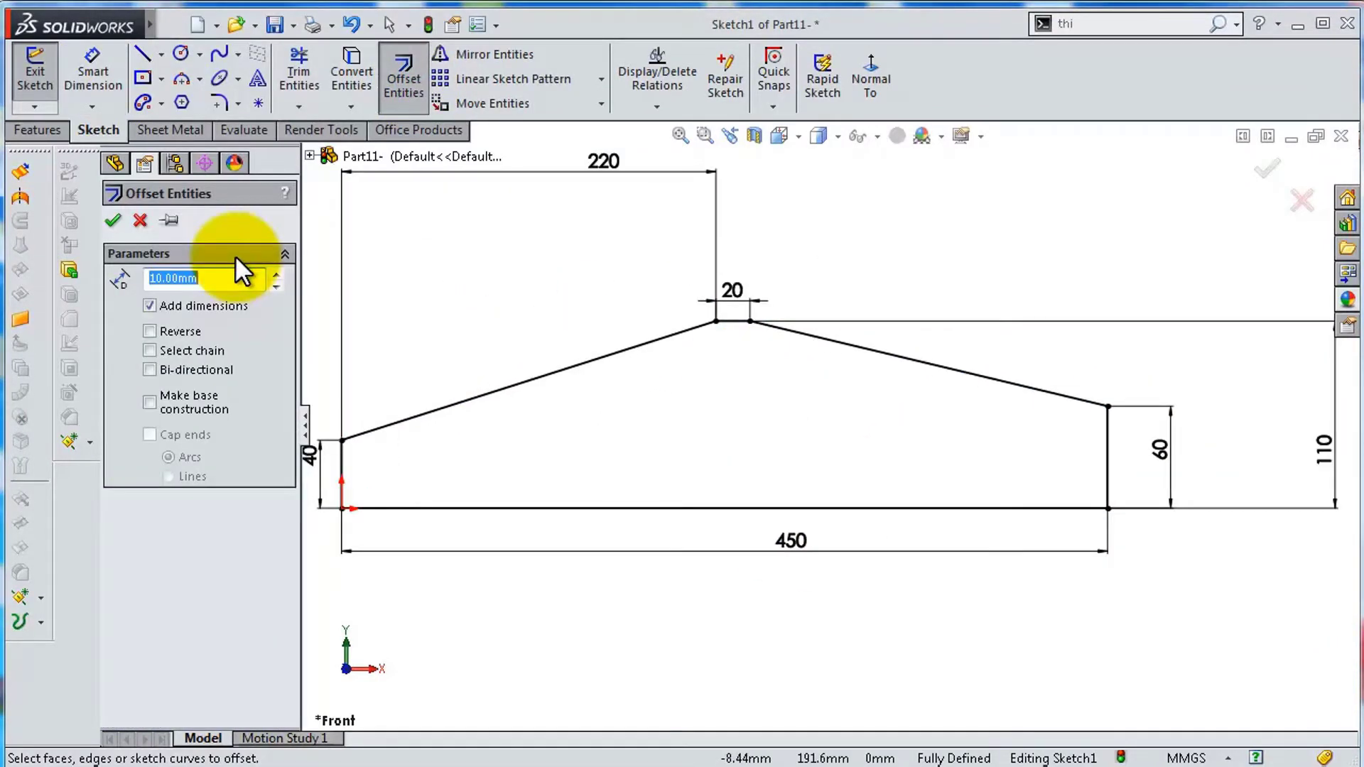
Offset the outline 15 mm inward and draw a circle at the peak.
click(579, 365)
click(471, 376)
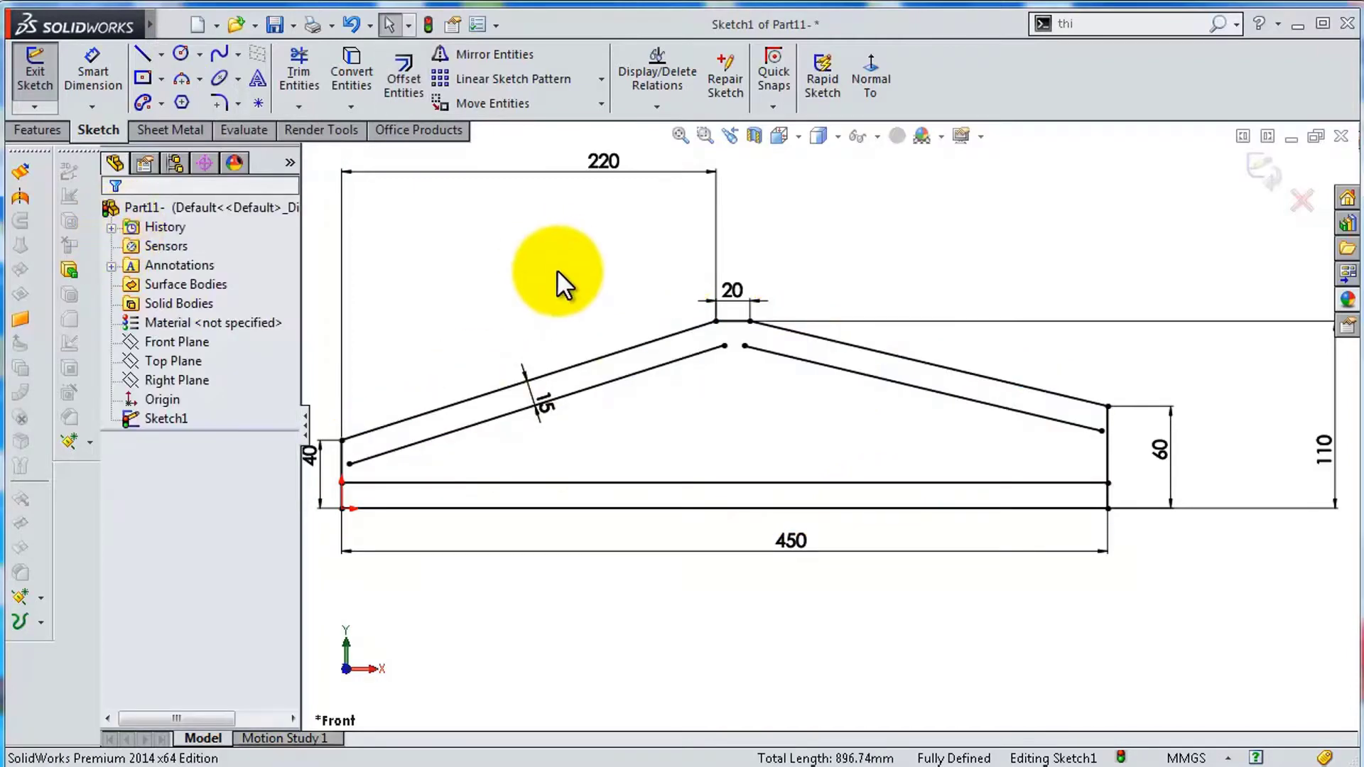
scroll(796, 364, down, 3)
key(l)
click(690, 294)
click(689, 336)
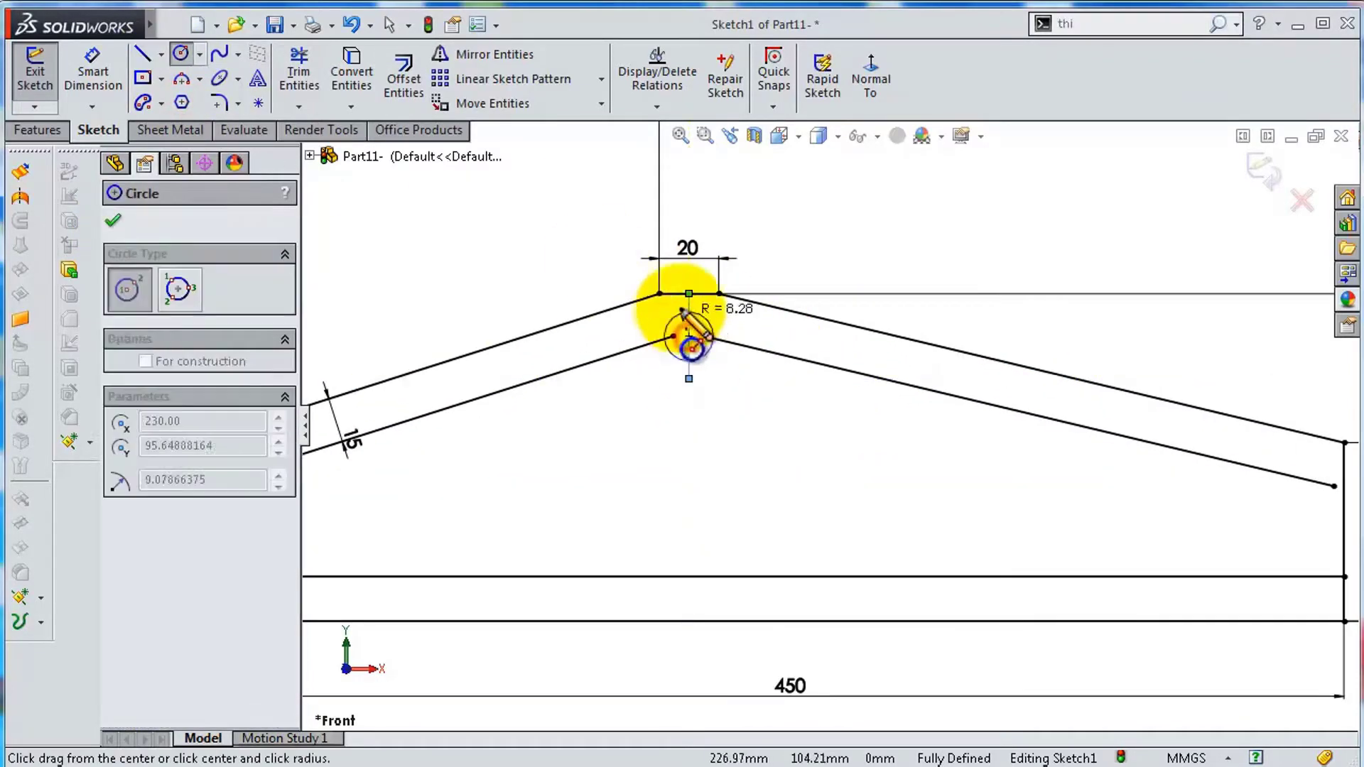
click(680, 310)
Make the peak circle Ø35 construction geometry and trim an excess line segment.
click(732, 323)
click(592, 281)
text(35.00mm)
key(Return)
click(690, 274)
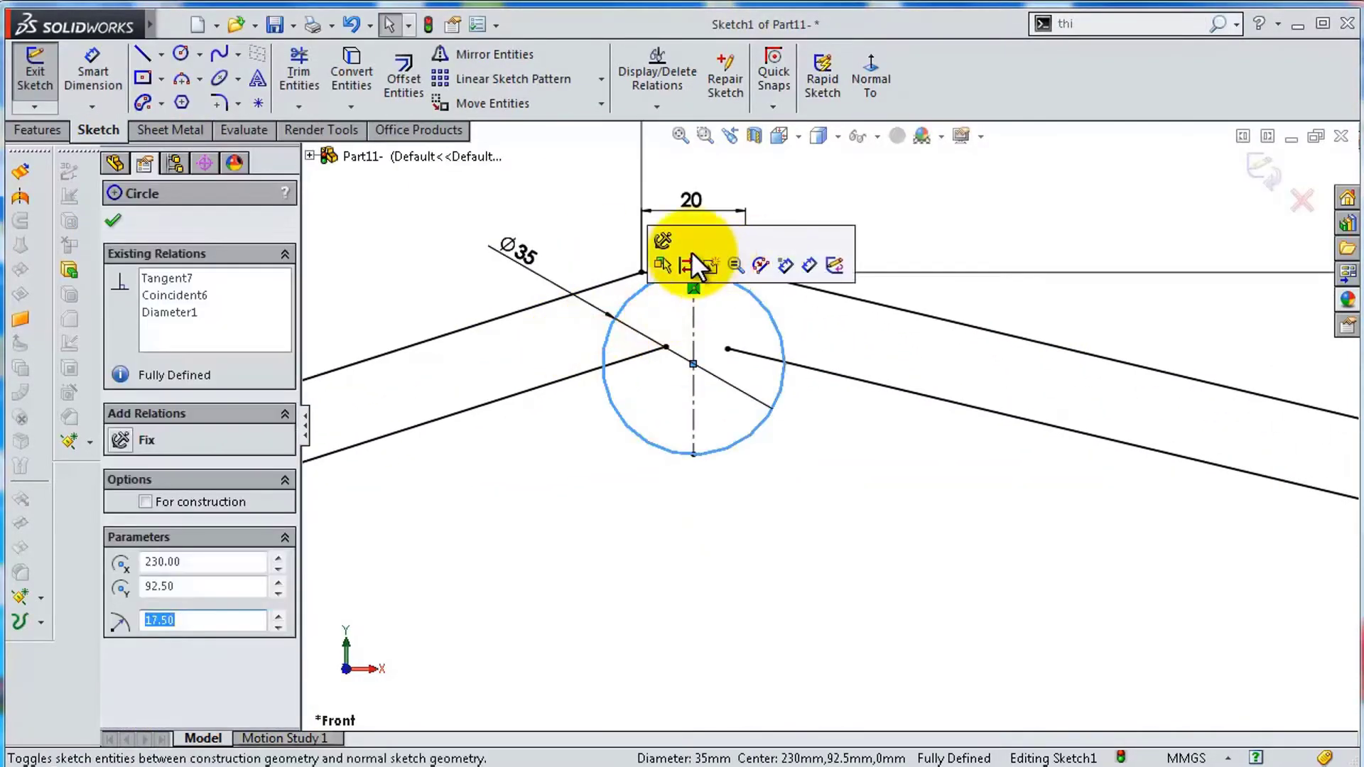
key(s)
click(630, 409)
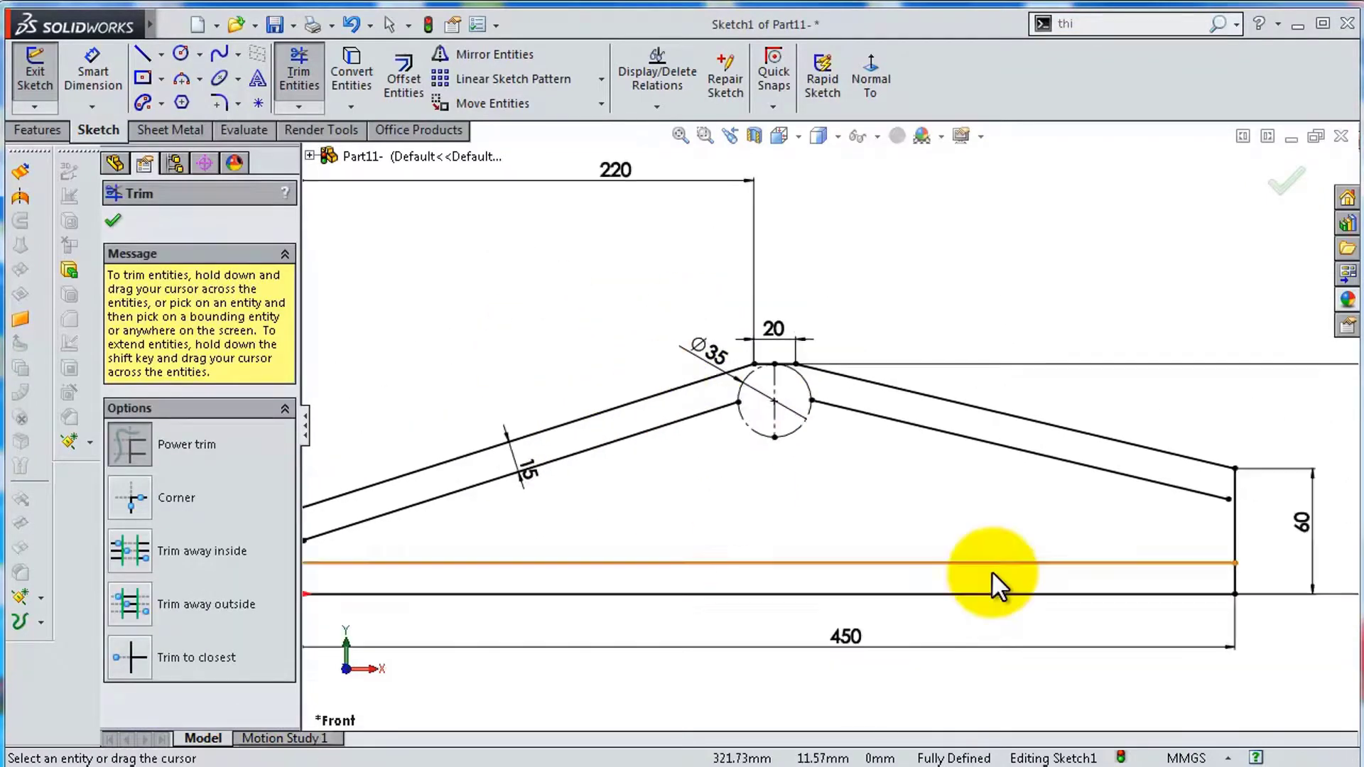
Add a three-point arc at the lower-left corner and a slot line.
click(181, 78)
click(462, 490)
click(467, 563)
click(434, 527)
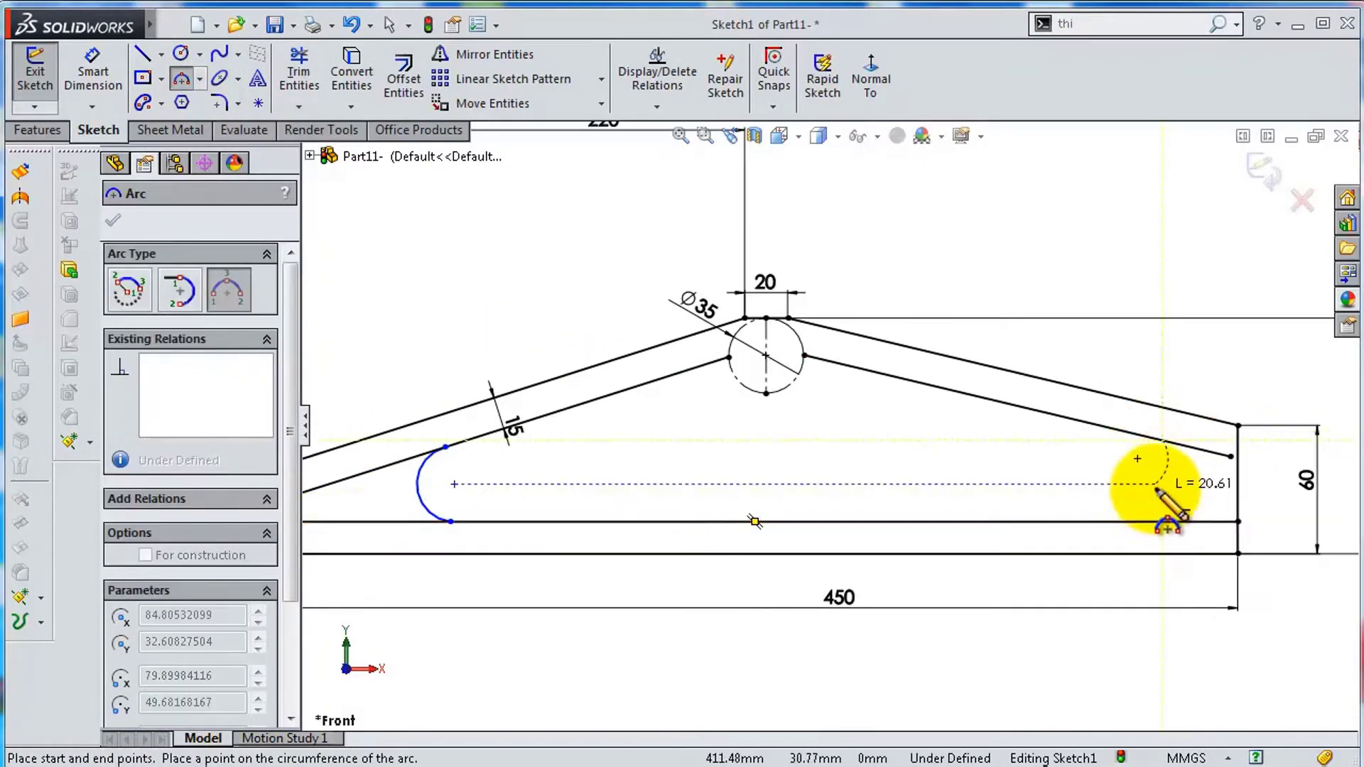
key(Escape)
right_drag(1031, 235, 1030, 199)
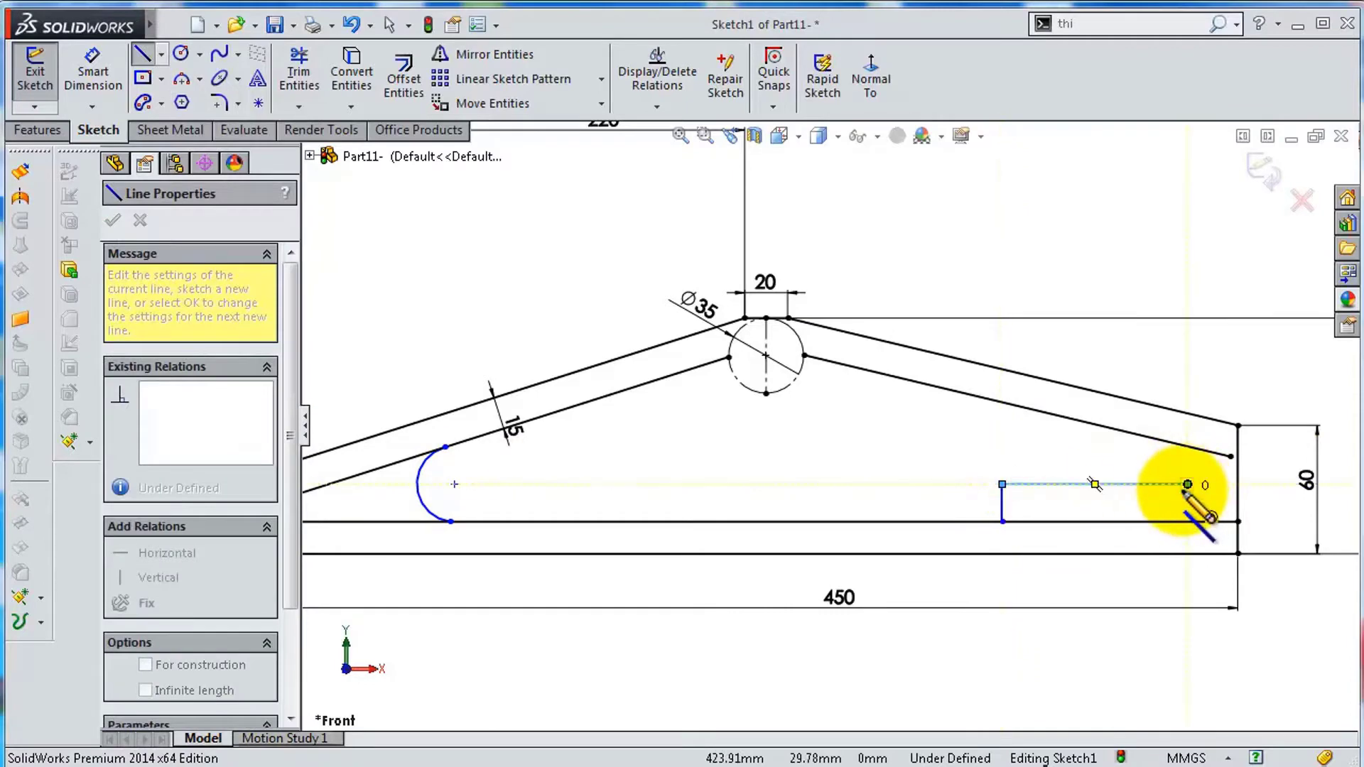
click(1188, 485)
key(Escape)
scroll(1209, 497, up, 3)
Dimension the short vertical line 30 and the slot length 140.
click(810, 504)
click(778, 489)
text(30)
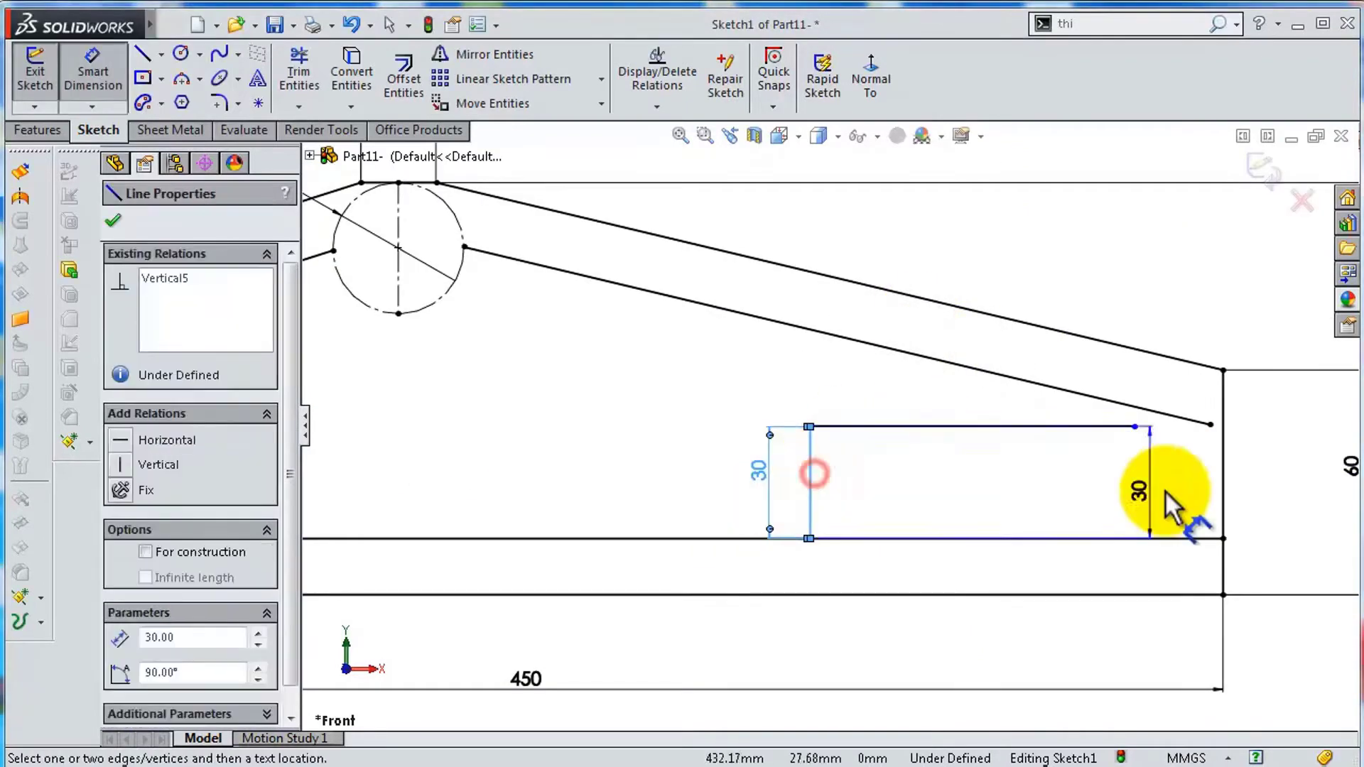
click(1166, 492)
text(140)
key(Return)
Close the right slot end with a three-point arc.
scroll(978, 465, down, 2)
right_drag(817, 396, 817, 369)
click(846, 427)
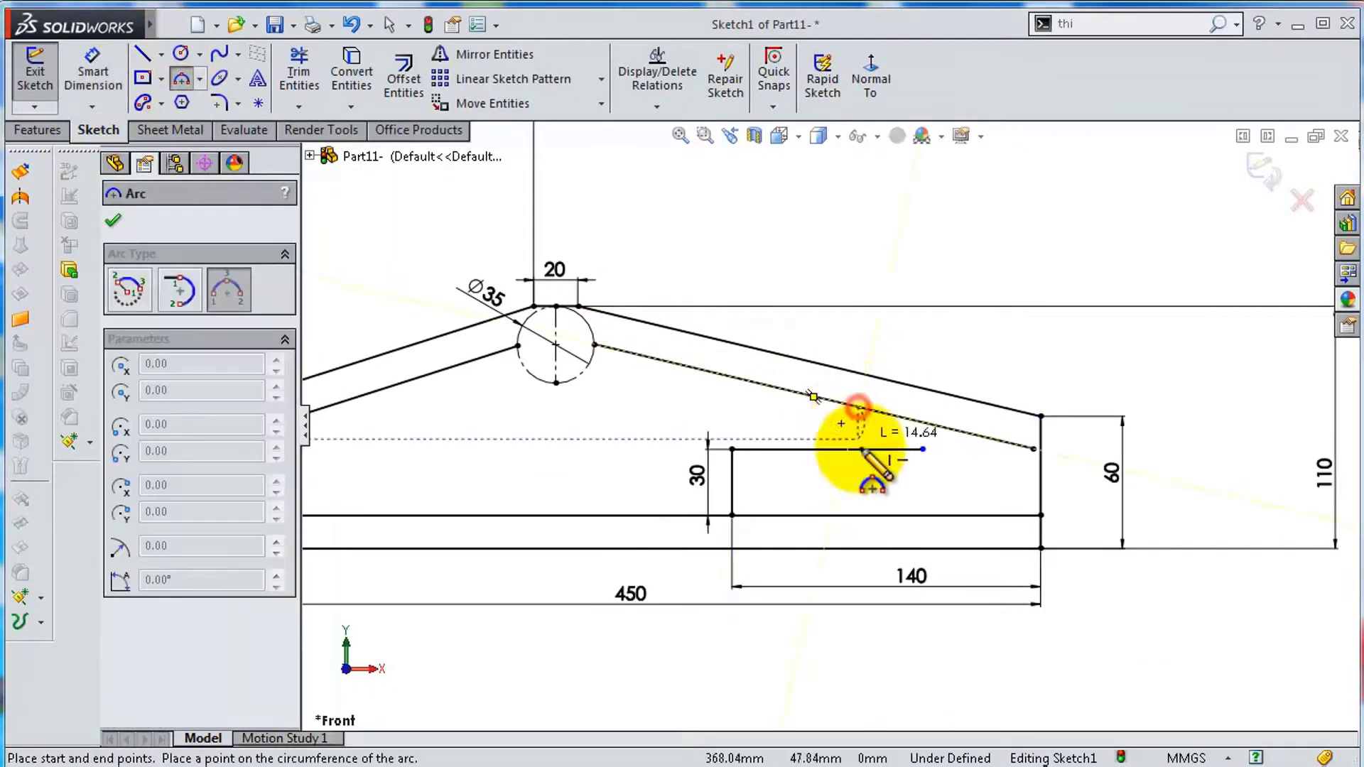
scroll(846, 426, up, 3)
click(840, 454)
key(Escape)
click(785, 368)
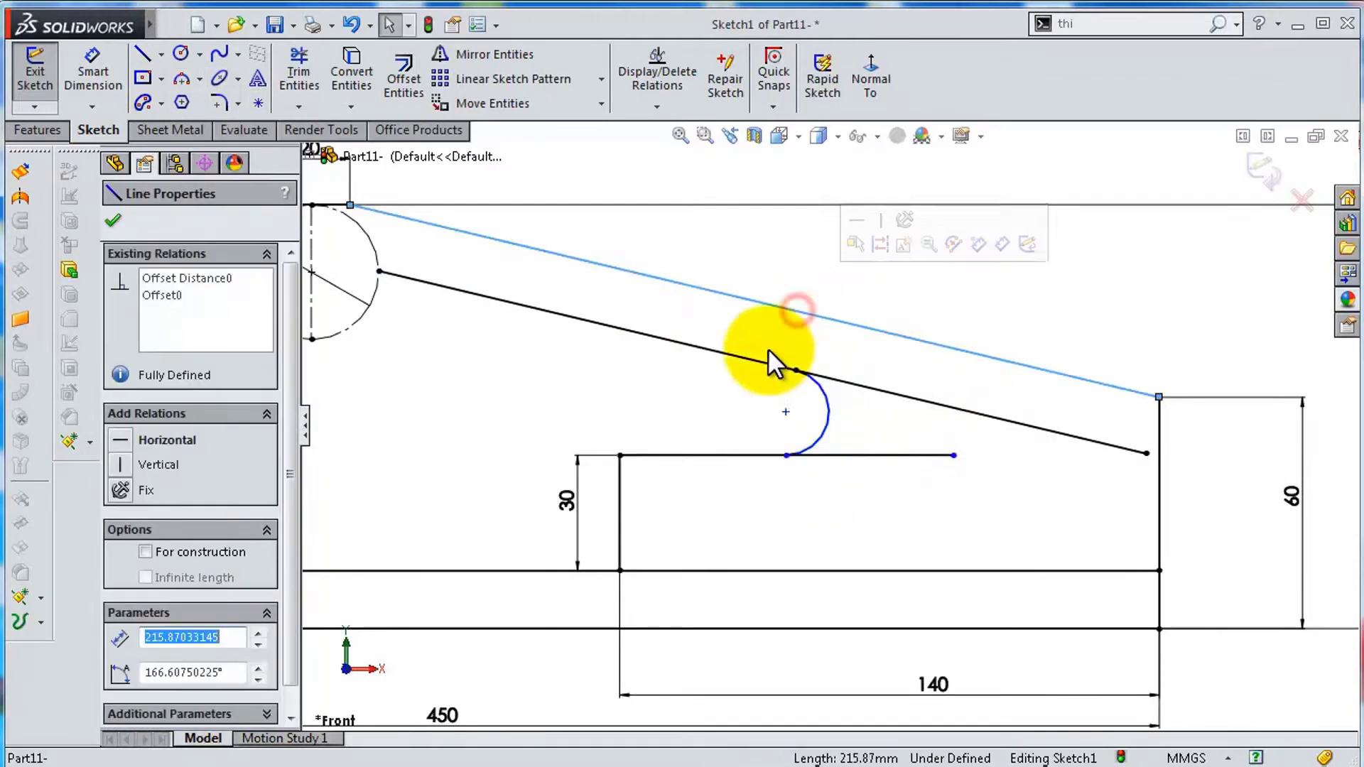
scroll(471, 479, down, 3)
key(Escape)
scroll(667, 398, down, 3)
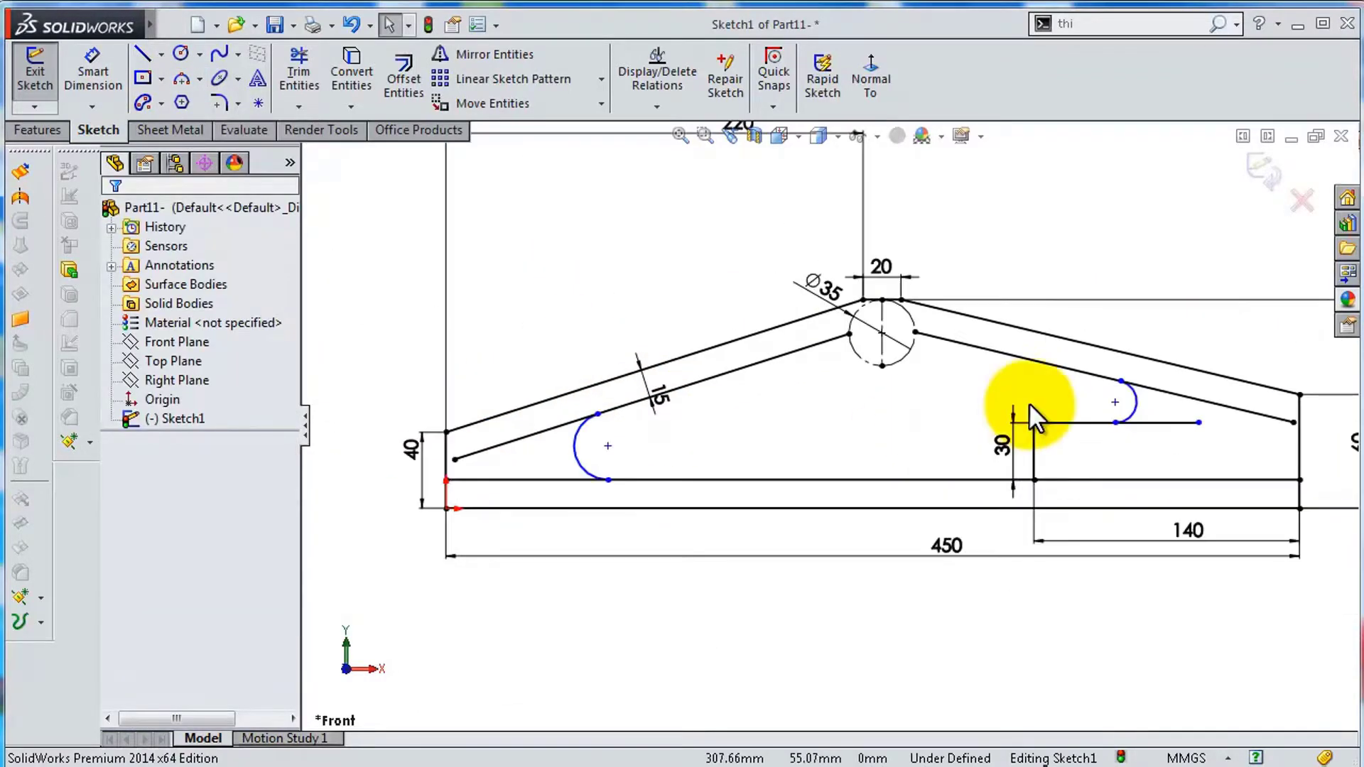
scroll(1158, 469, up, 3)
Inspect the left rounded slot arc, selecting and then clearing it.
click(1190, 559)
scroll(453, 447, down, 2)
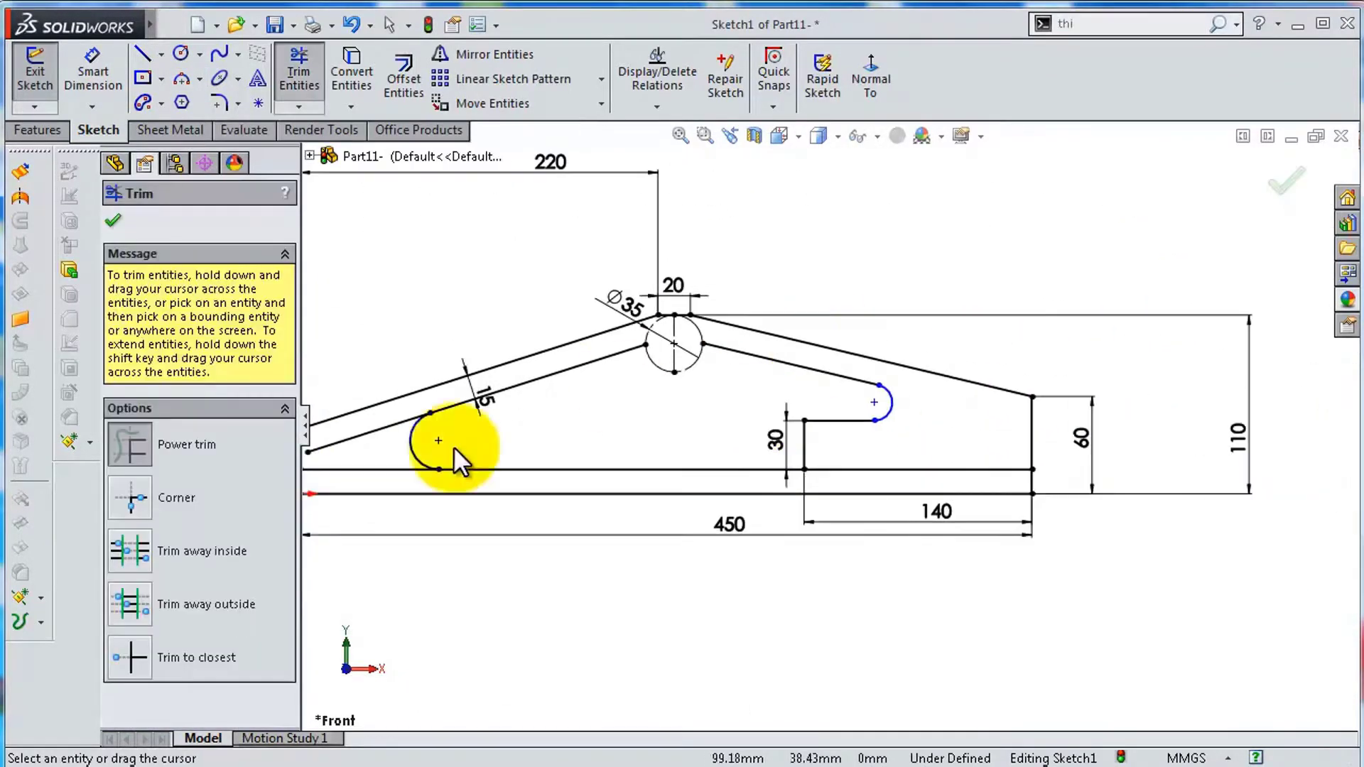
scroll(433, 412, up, 2)
scroll(511, 426, up, 2)
key(Escape)
click(398, 398)
key(Escape)
scroll(740, 450, down, 2)
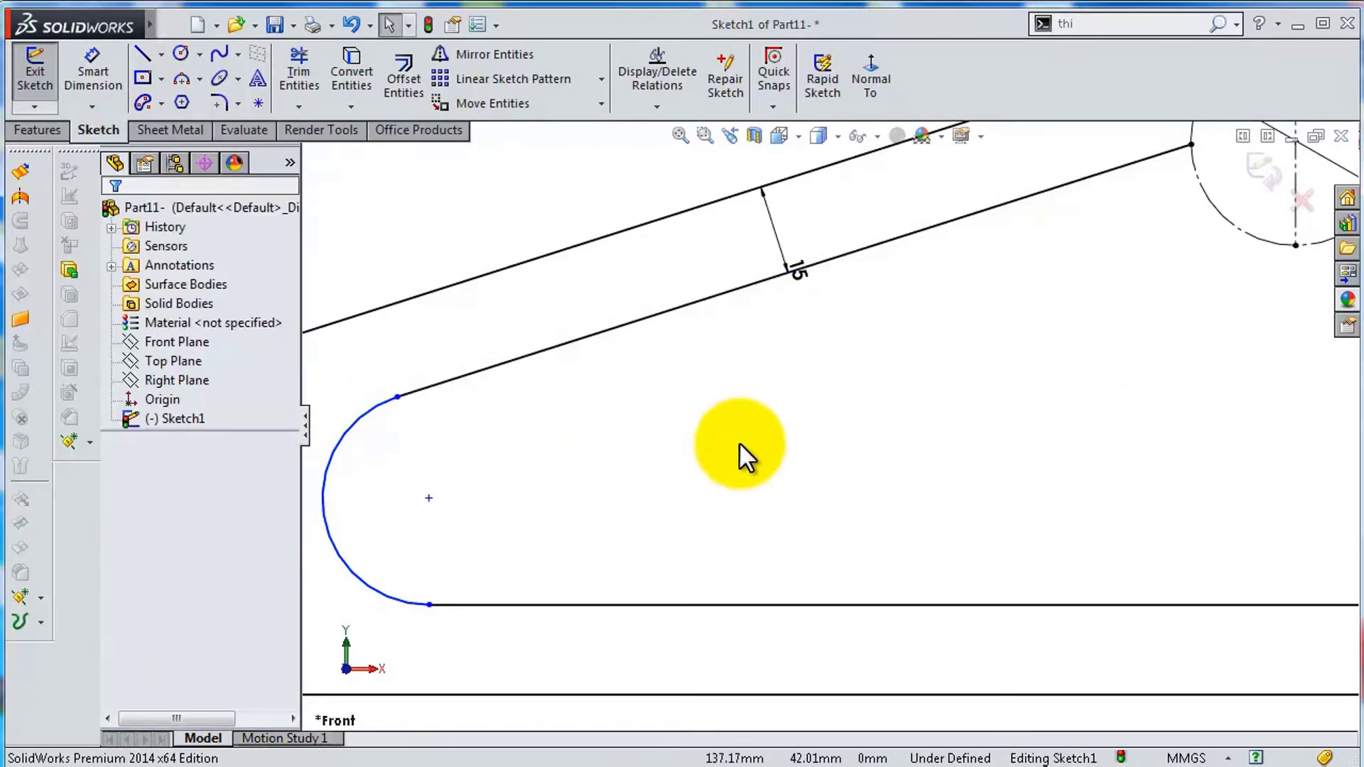
scroll(1158, 426, down, 3)
Draw a three-point arc along the peak circle's lower side and move the 30 dimension aside.
key(a)
scroll(746, 243, up, 4)
scroll(902, 340, up, 2)
click(902, 339)
click(631, 617)
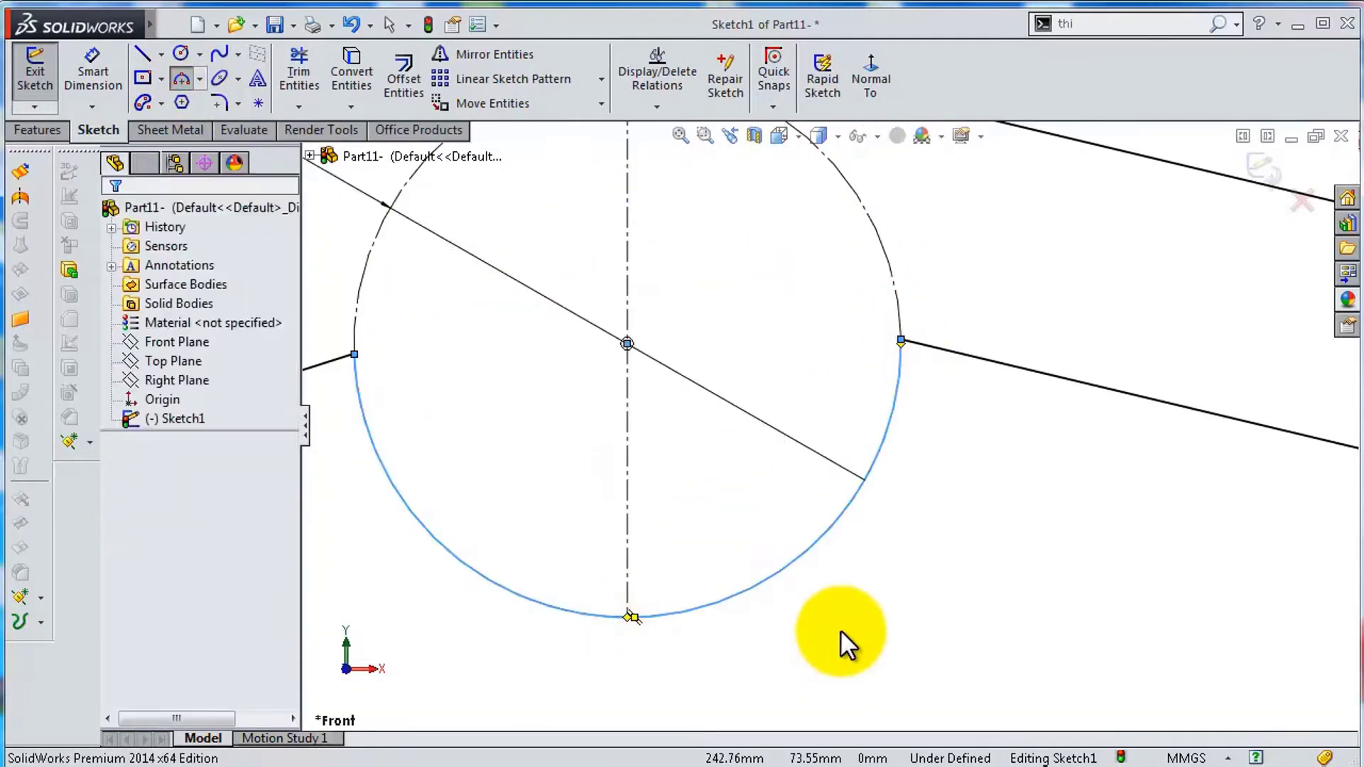
drag(1008, 599, 1111, 615)
Offset the lower slanted line 15 mm and add an arc tangent to it.
click(404, 79)
click(552, 432)
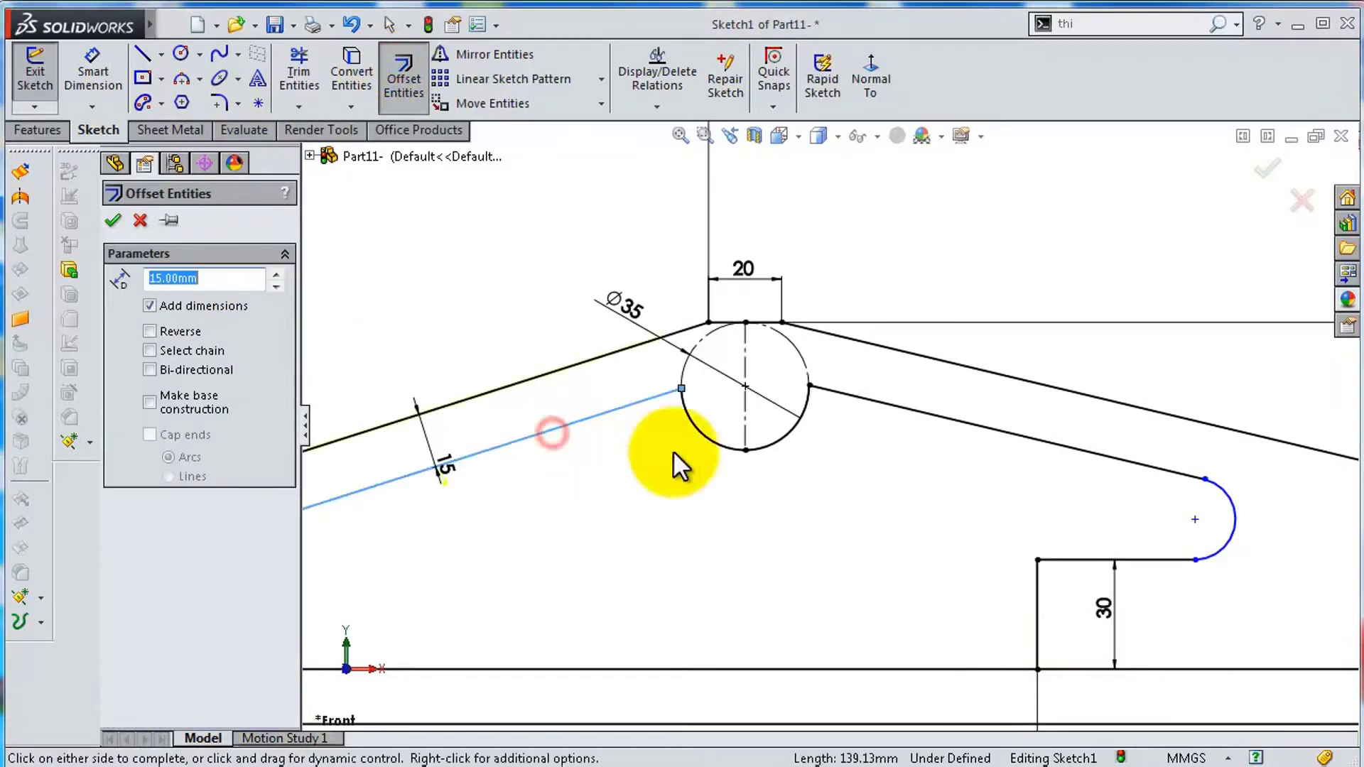
click(639, 472)
click(182, 78)
click(990, 458)
click(972, 570)
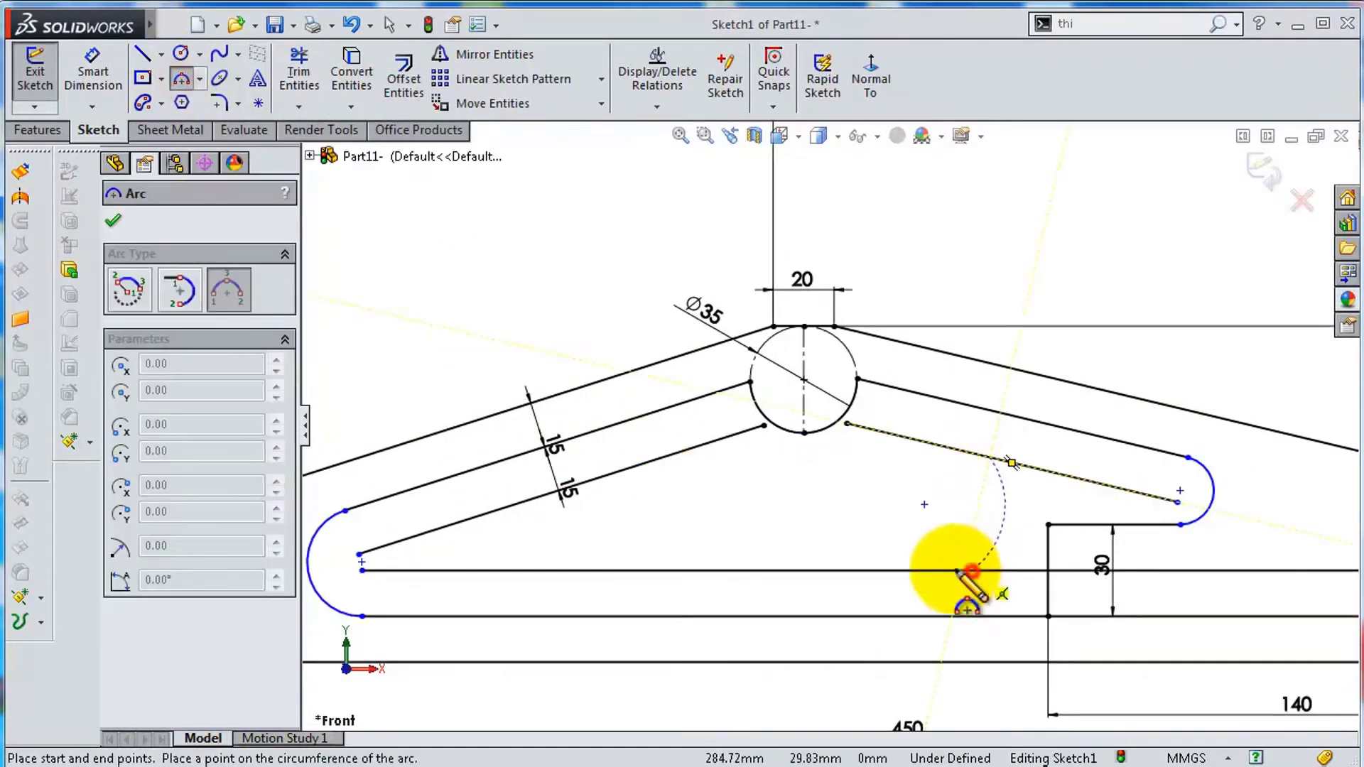
click(1006, 510)
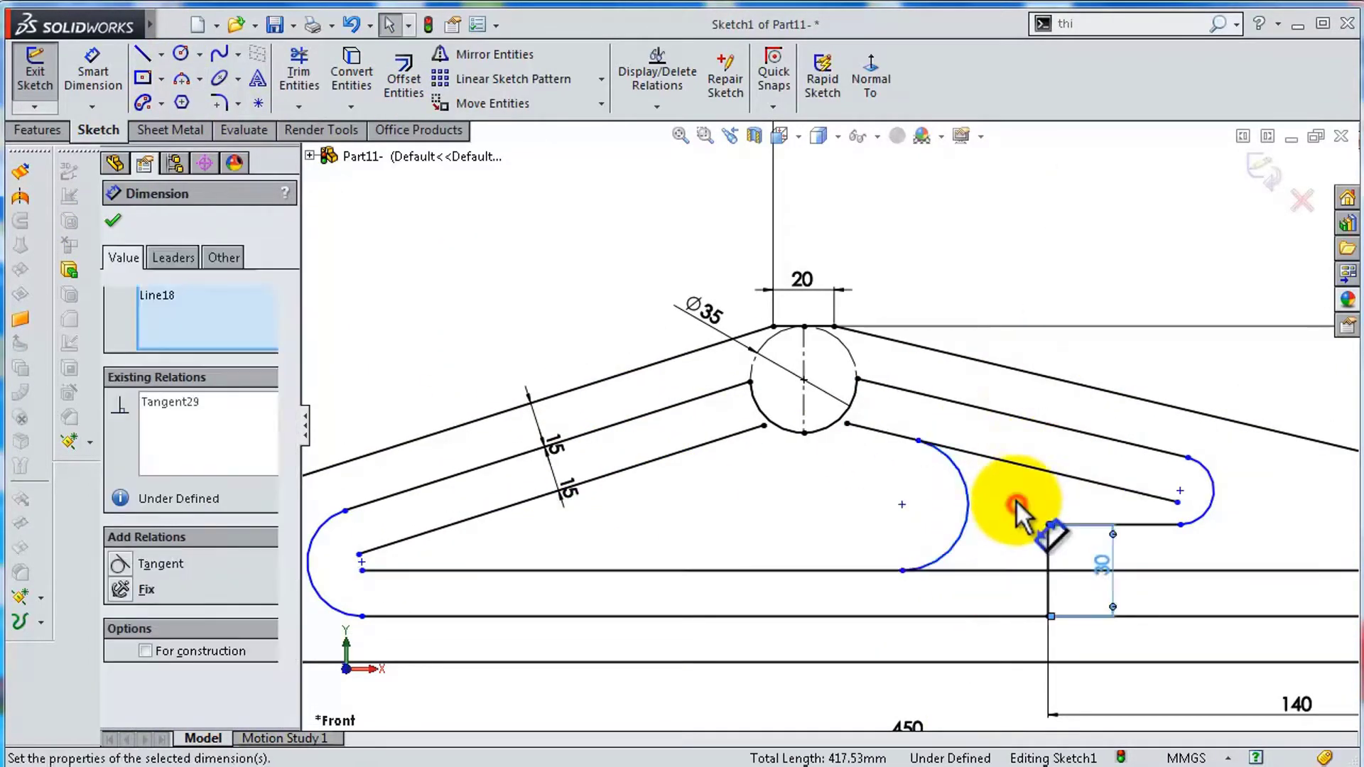
scroll(942, 465, down, 2)
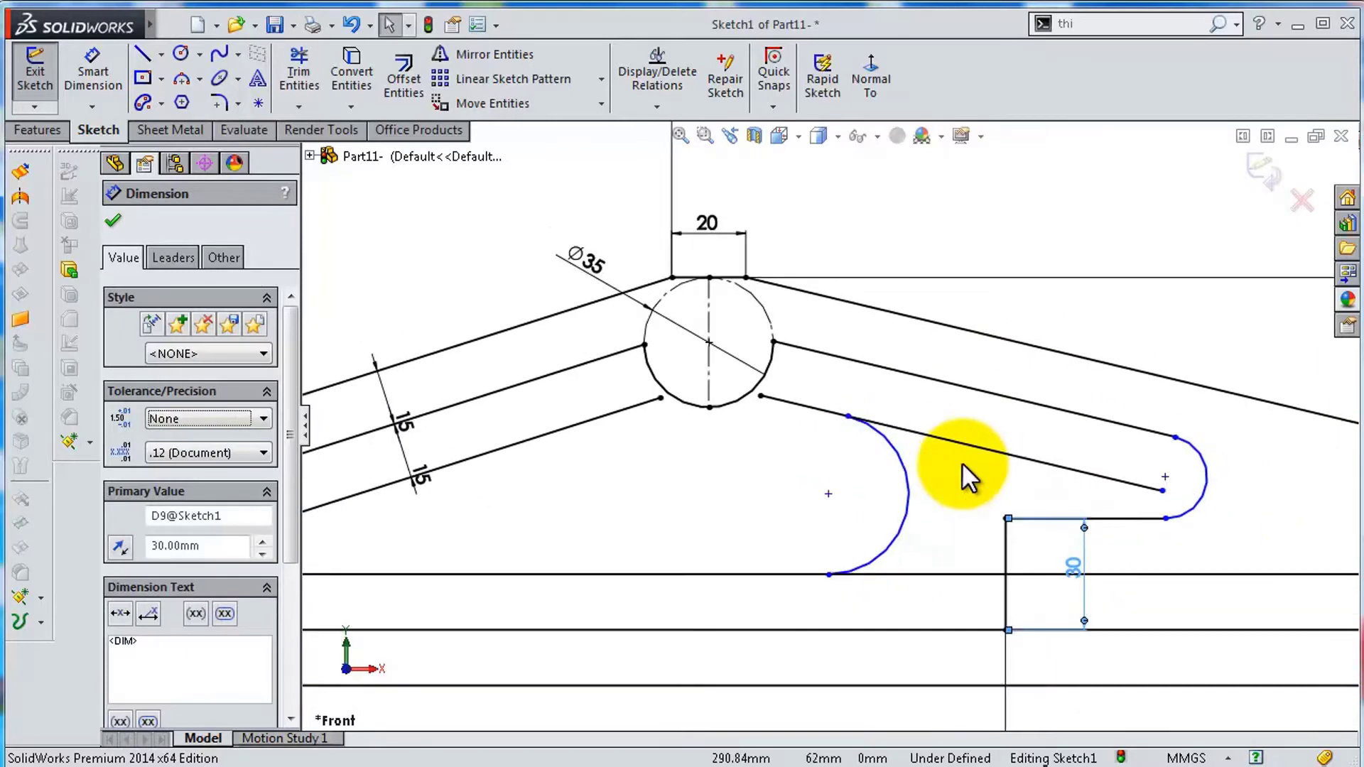
scroll(962, 462, down, 1)
Draw a line from the lower slanted line to the horizontal edge and trim the excess.
click(143, 54)
click(577, 424)
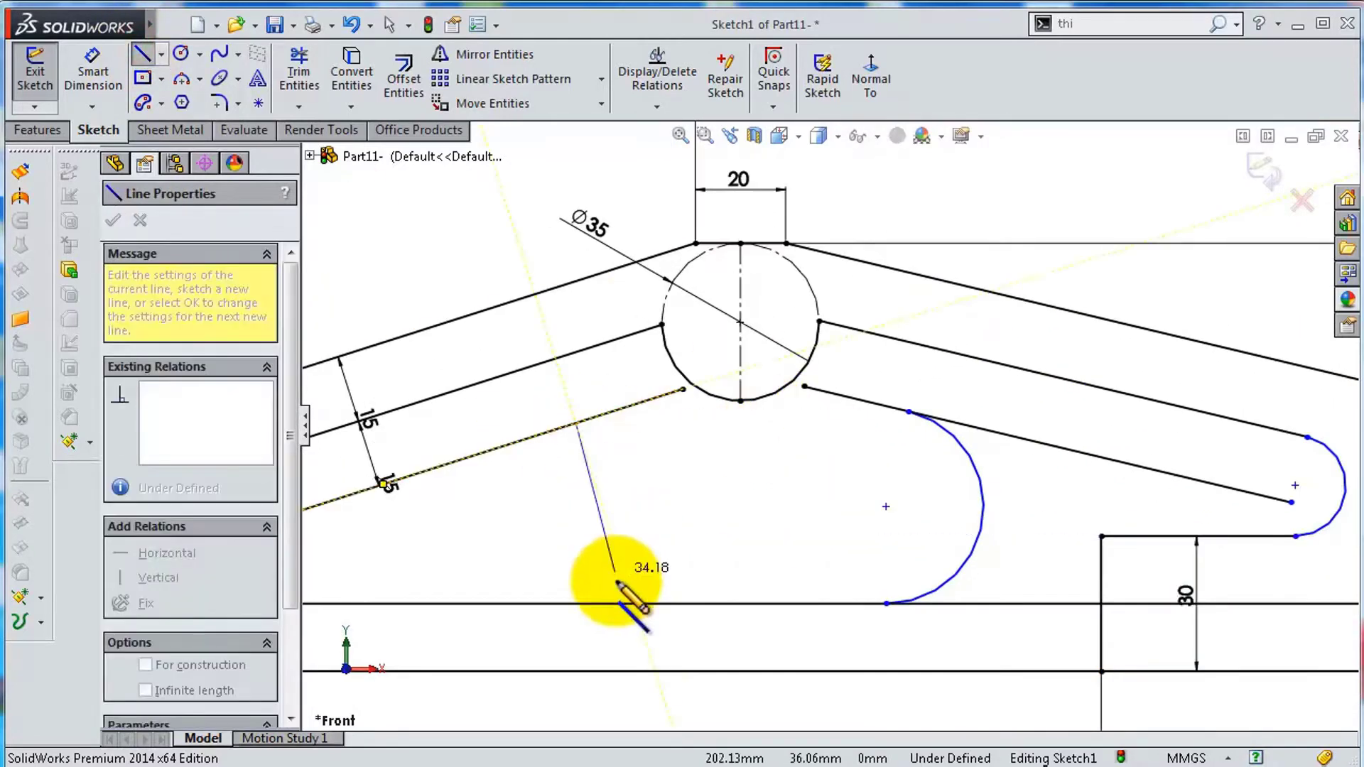
double_click(671, 615)
key(s)
click(816, 625)
scroll(629, 404, up, 2)
scroll(668, 427, down, 2)
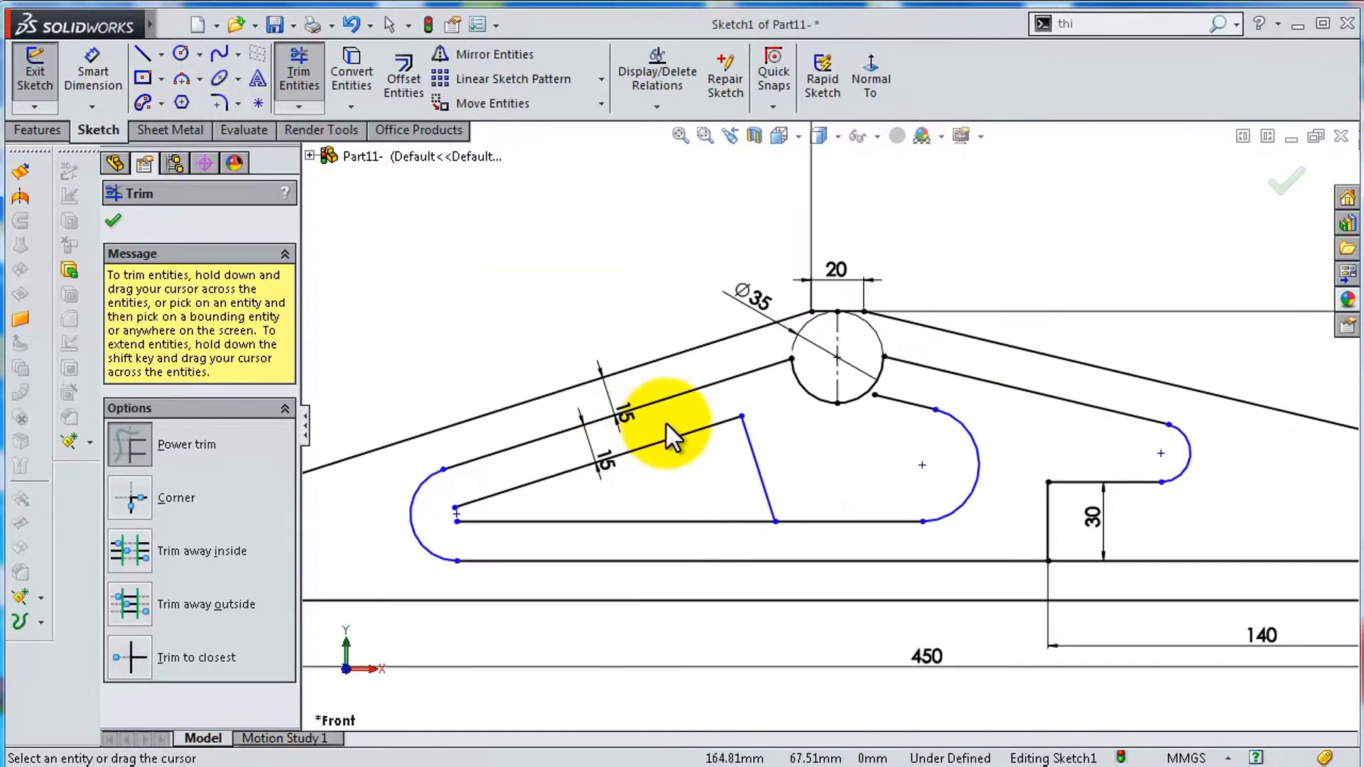
scroll(671, 435, down, 2)
Add a small arc at the line end, tangent to the line.
click(610, 579)
click(686, 610)
ctrl+click(676, 455)
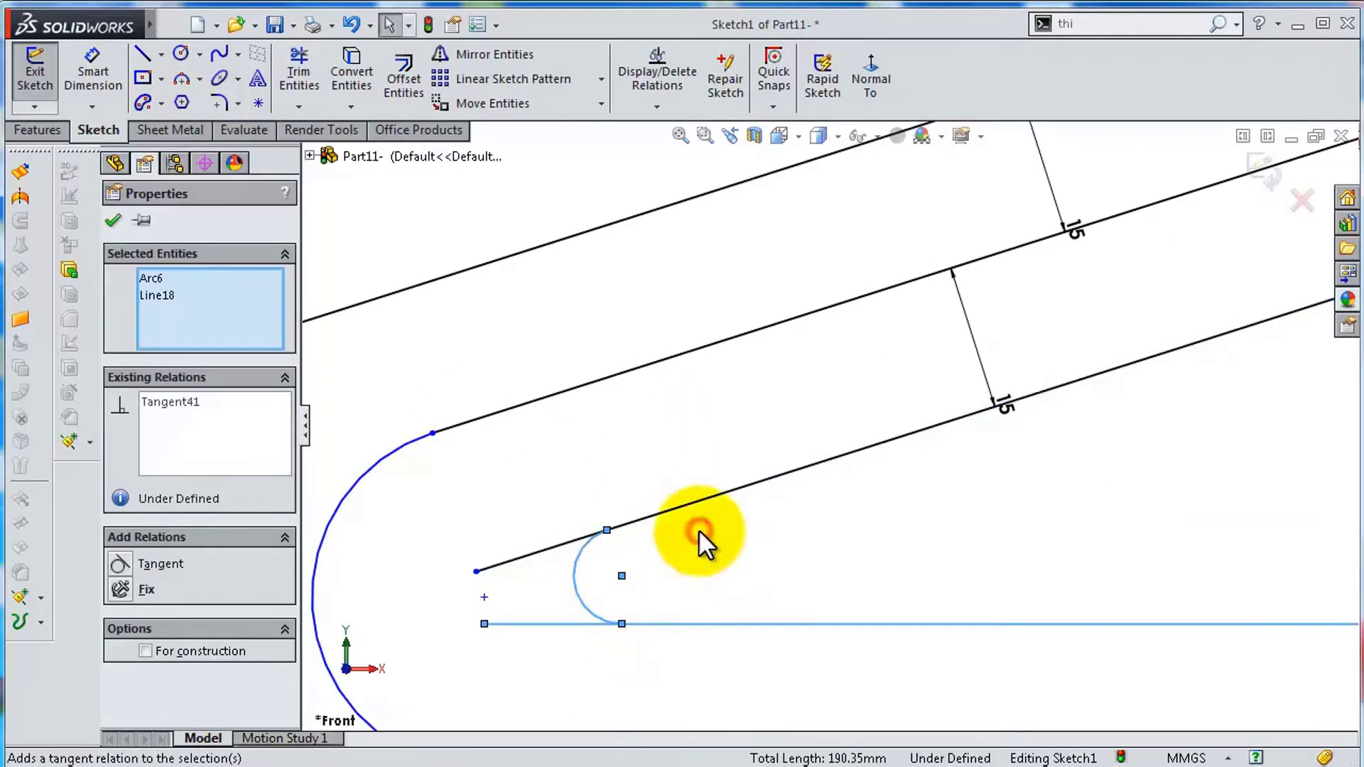
key(t)
scroll(879, 561, up, 2)
key(l)
scroll(974, 289, down, 2)
Draw the slanted web line from the upper slot edge and dimension its angle.
click(979, 169)
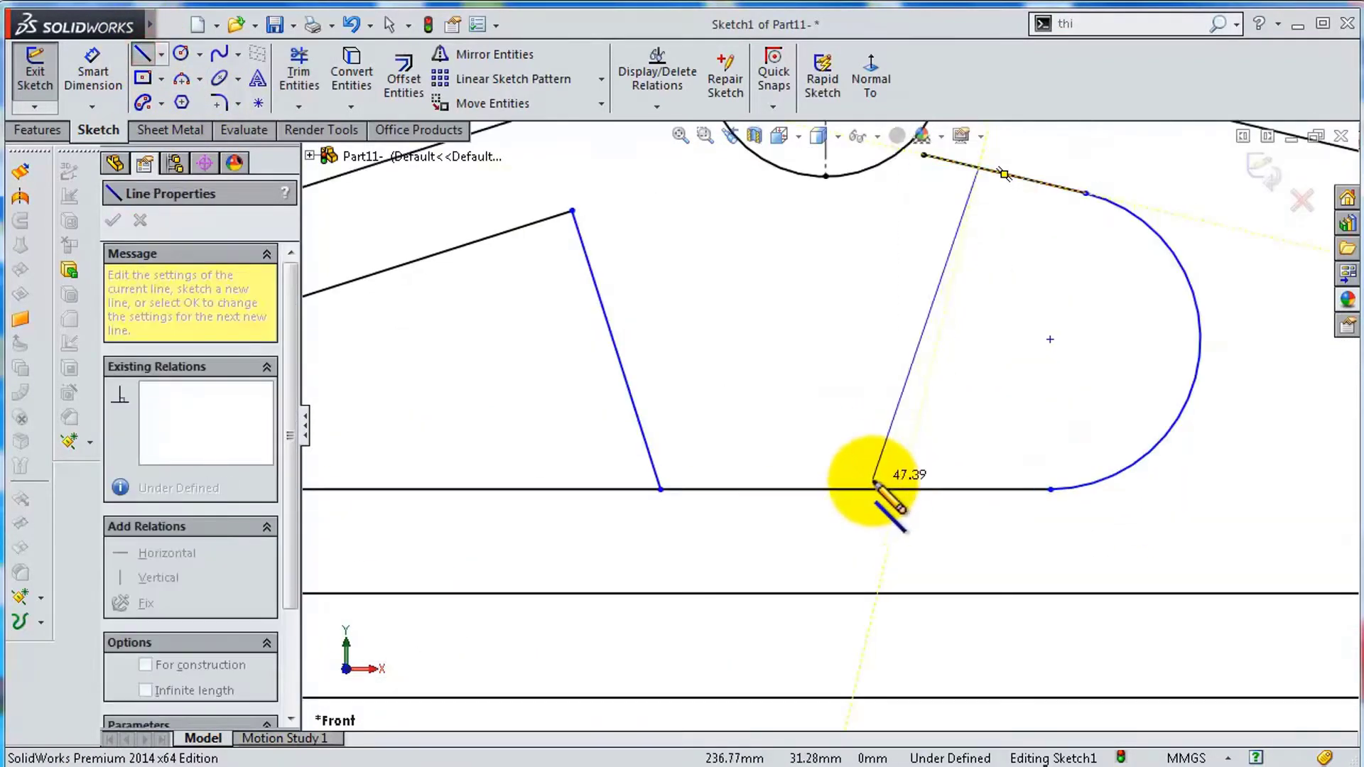
click(875, 484)
scroll(875, 483, up, 2)
key(s)
click(935, 364)
click(888, 412)
click(881, 475)
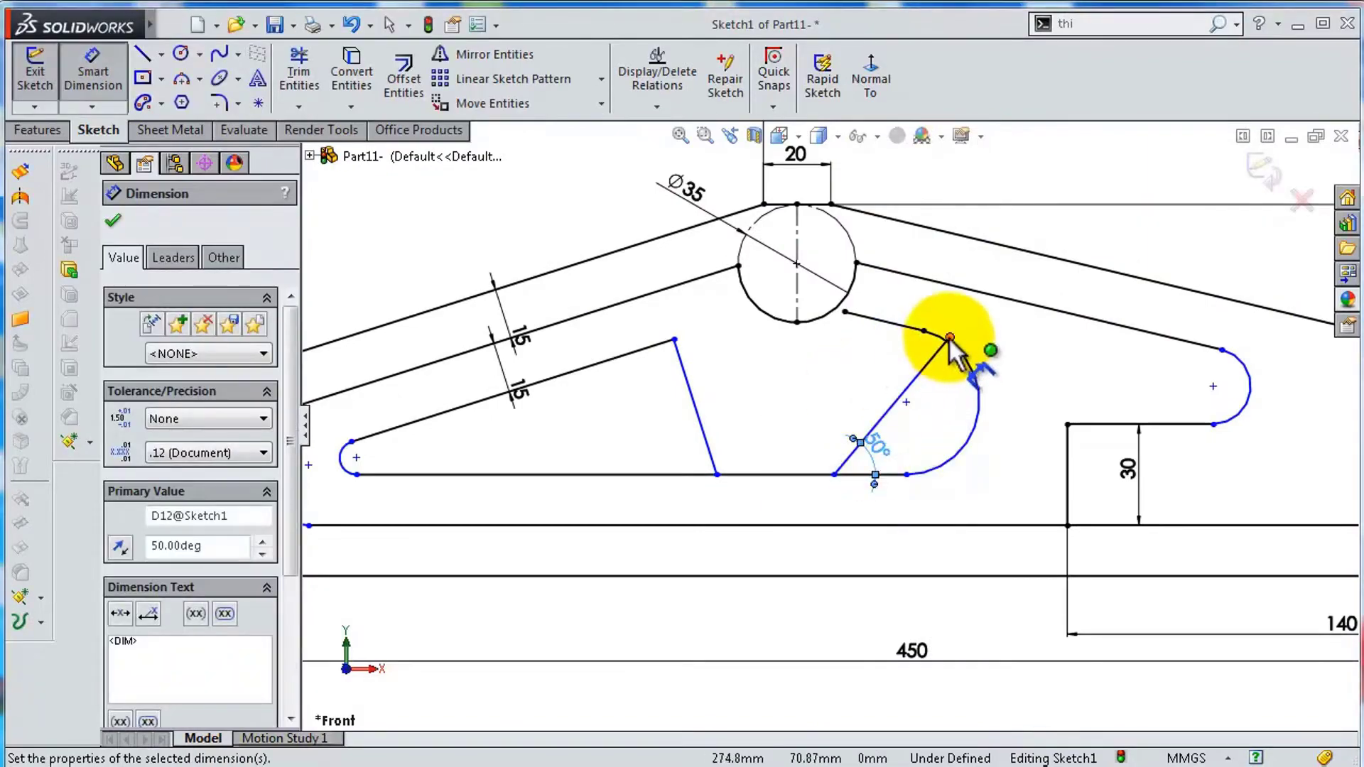
Set the 20 spacing from the circle centre and the 15 bottom gap, then edit the angle.
click(797, 264)
click(862, 359)
text(20)
key(Return)
click(719, 499)
text(15)
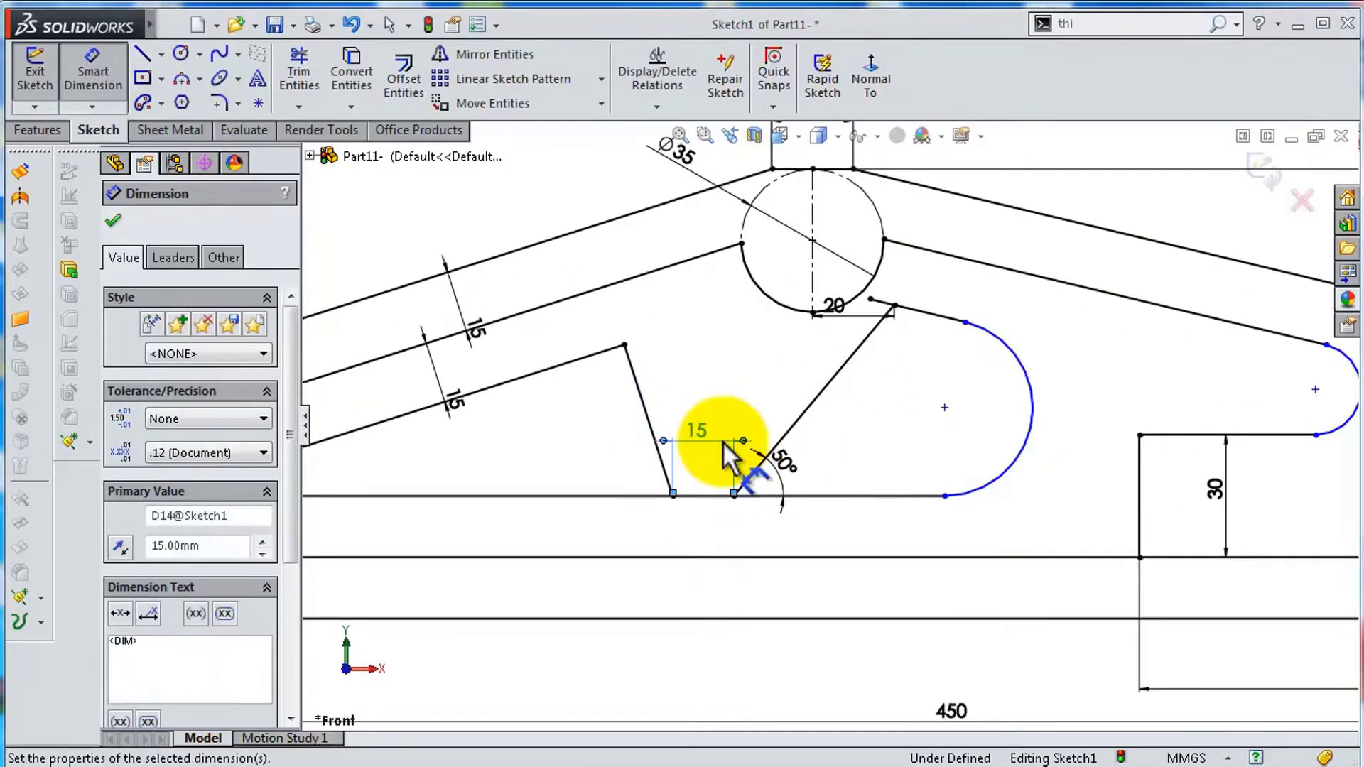
scroll(725, 455, up, 2)
double_click(777, 472)
Confirm the 60° angle and add a radius dimension to the right arc.
text(60)
key(Return)
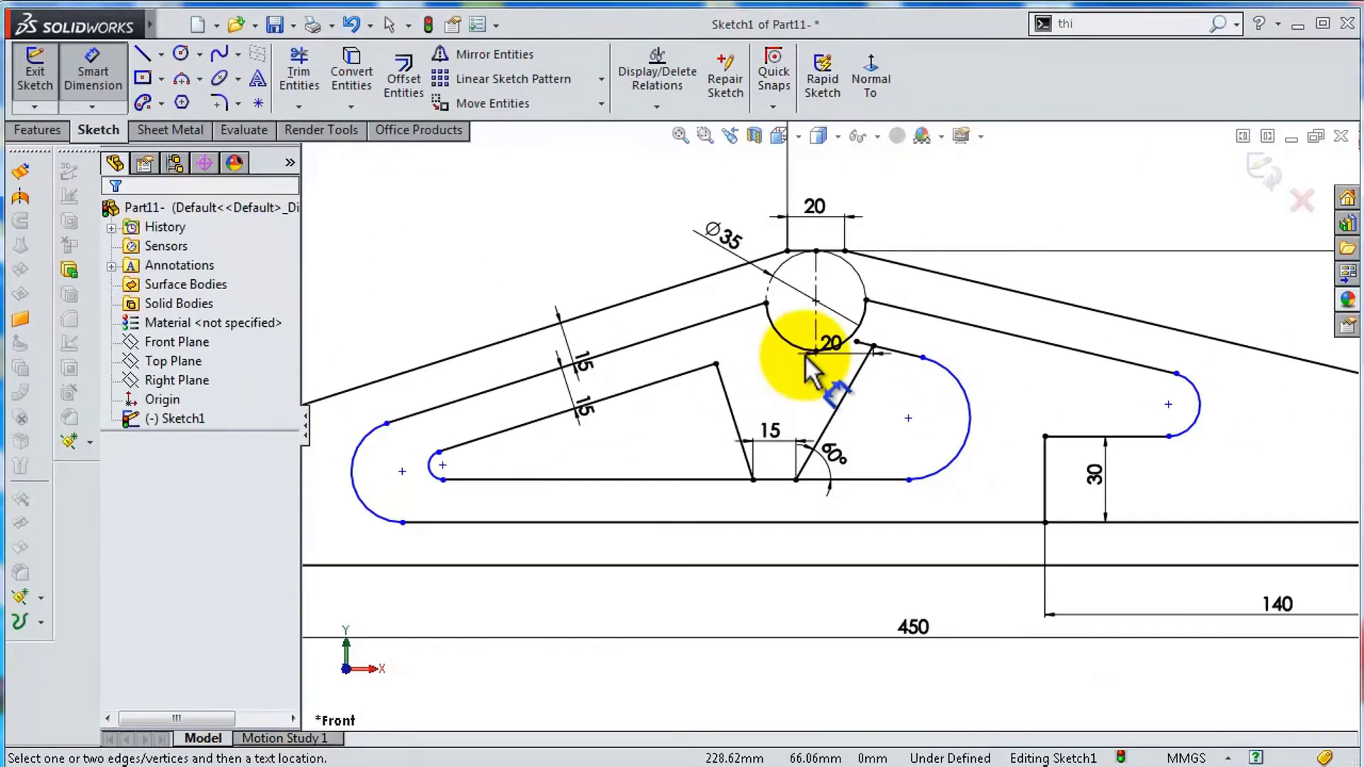
scroll(804, 355, down, 2)
key(t)
scroll(1012, 438, up, 2)
key(s)
click(980, 441)
click(932, 395)
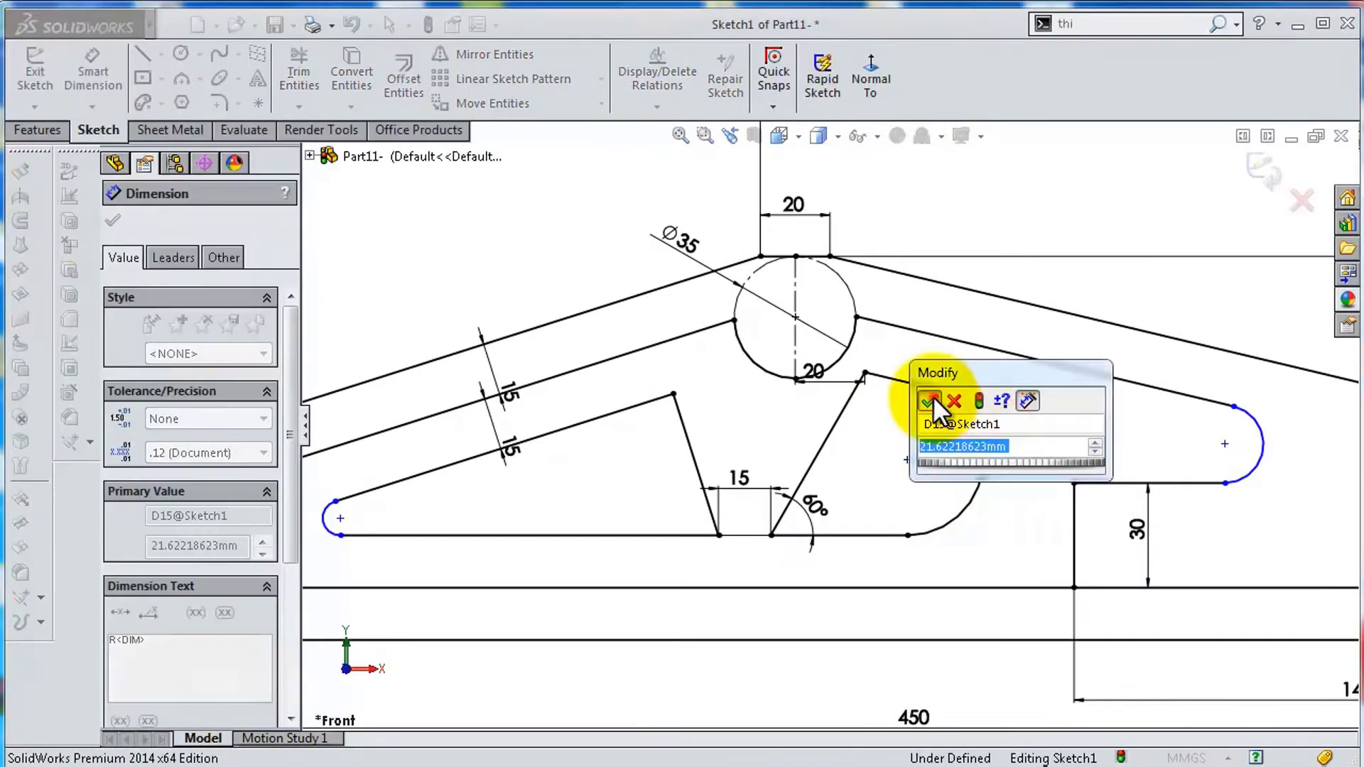
Dimension the middle arc to R20 and the right arc to R10.50.
click(327, 491)
click(238, 469)
double_click(1030, 320)
text(20)
key(Return)
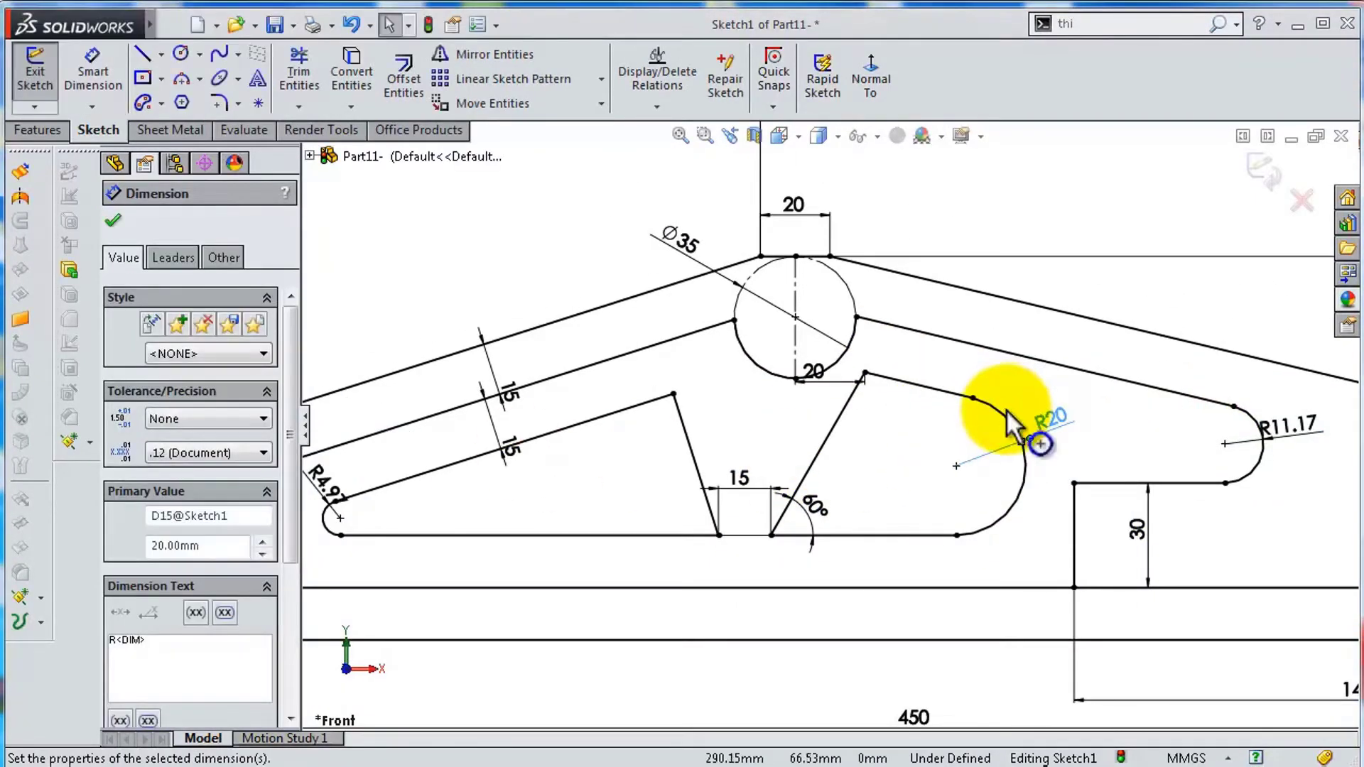
scroll(1013, 425, up, 2)
double_click(1137, 426)
text(10.5)
key(Return)
scroll(795, 334, up, 1)
key(Escape)
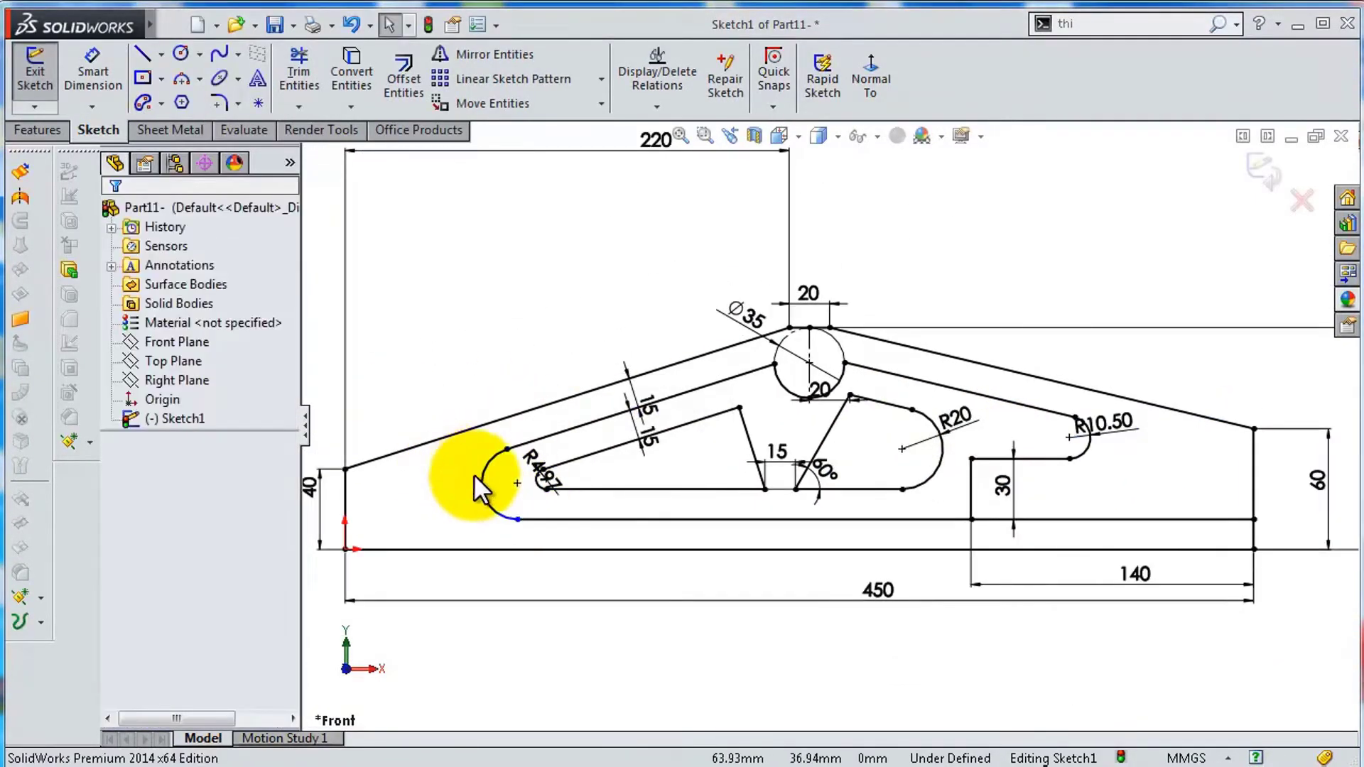
Dimension the left end arc to R16 and the small arc to R5.
click(474, 490)
text(16)
key(Return)
scroll(466, 489, down, 3)
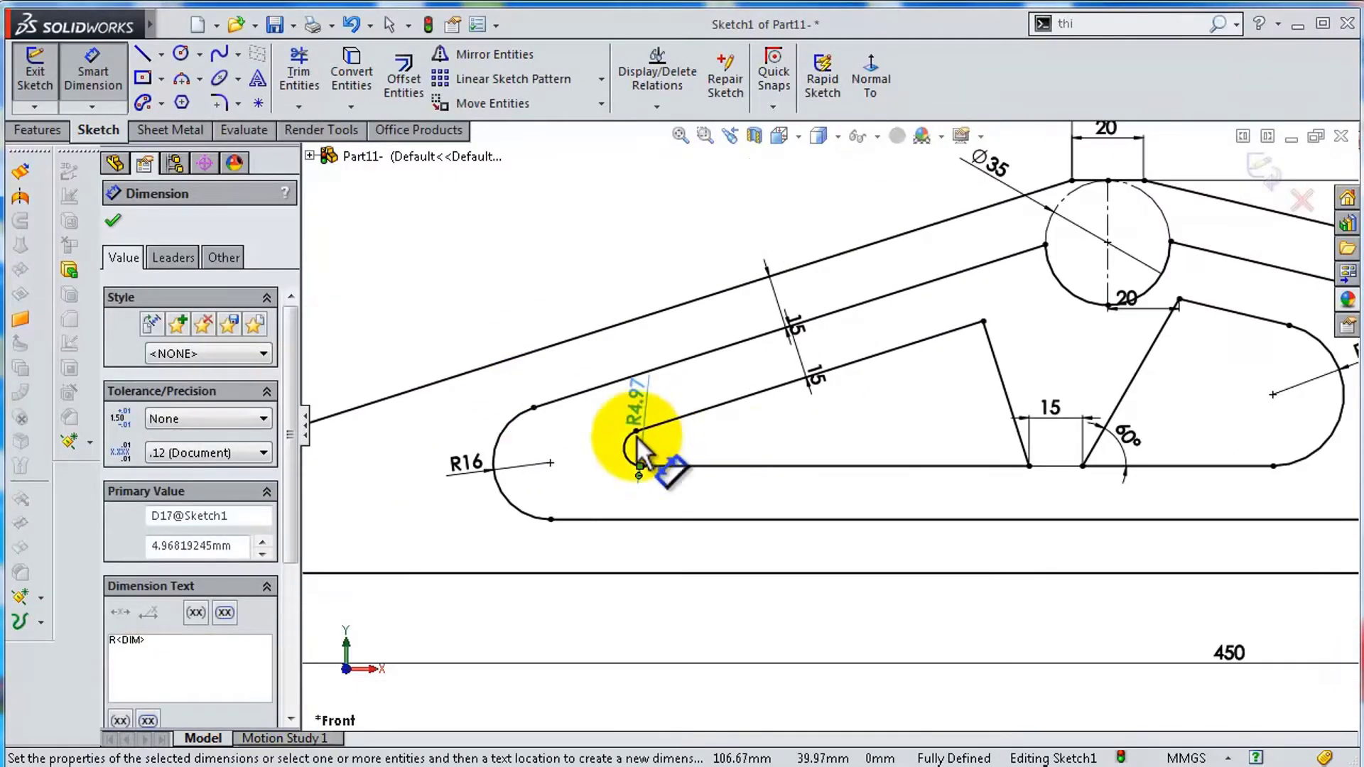
scroll(777, 395, down, 1)
key(s)
Round the groove corners with R7.50 and R10 sketch fillets.
click(1111, 462)
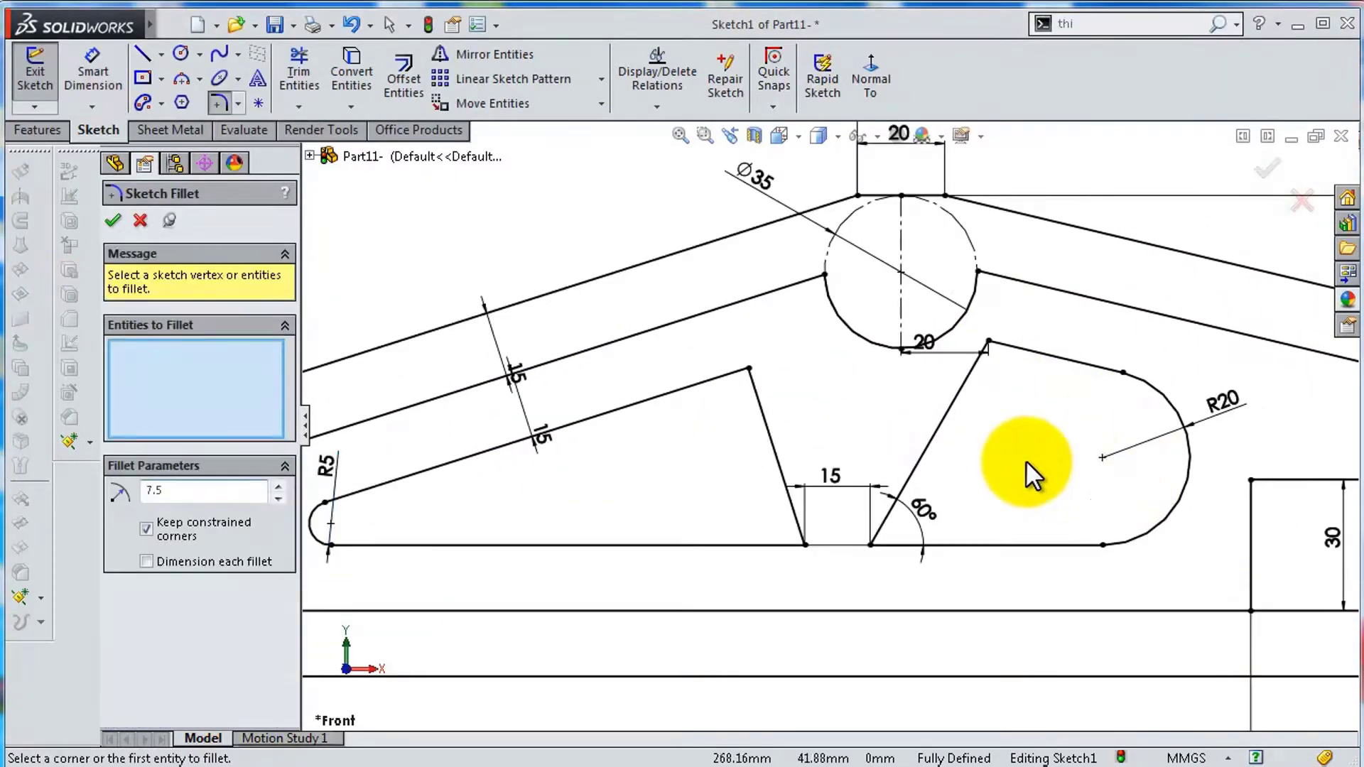
key(Return)
scroll(1051, 314, up, 2)
click(226, 490)
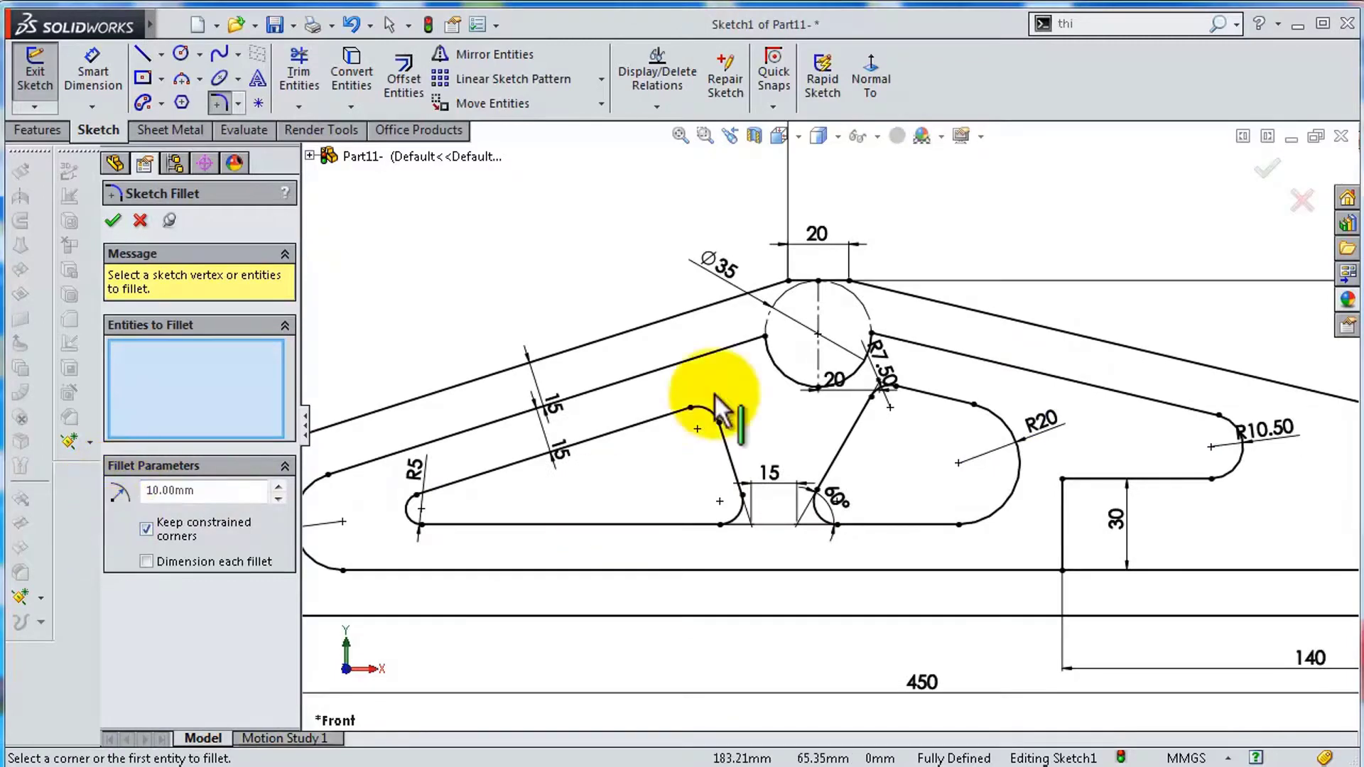
click(849, 349)
scroll(850, 349, down, 1)
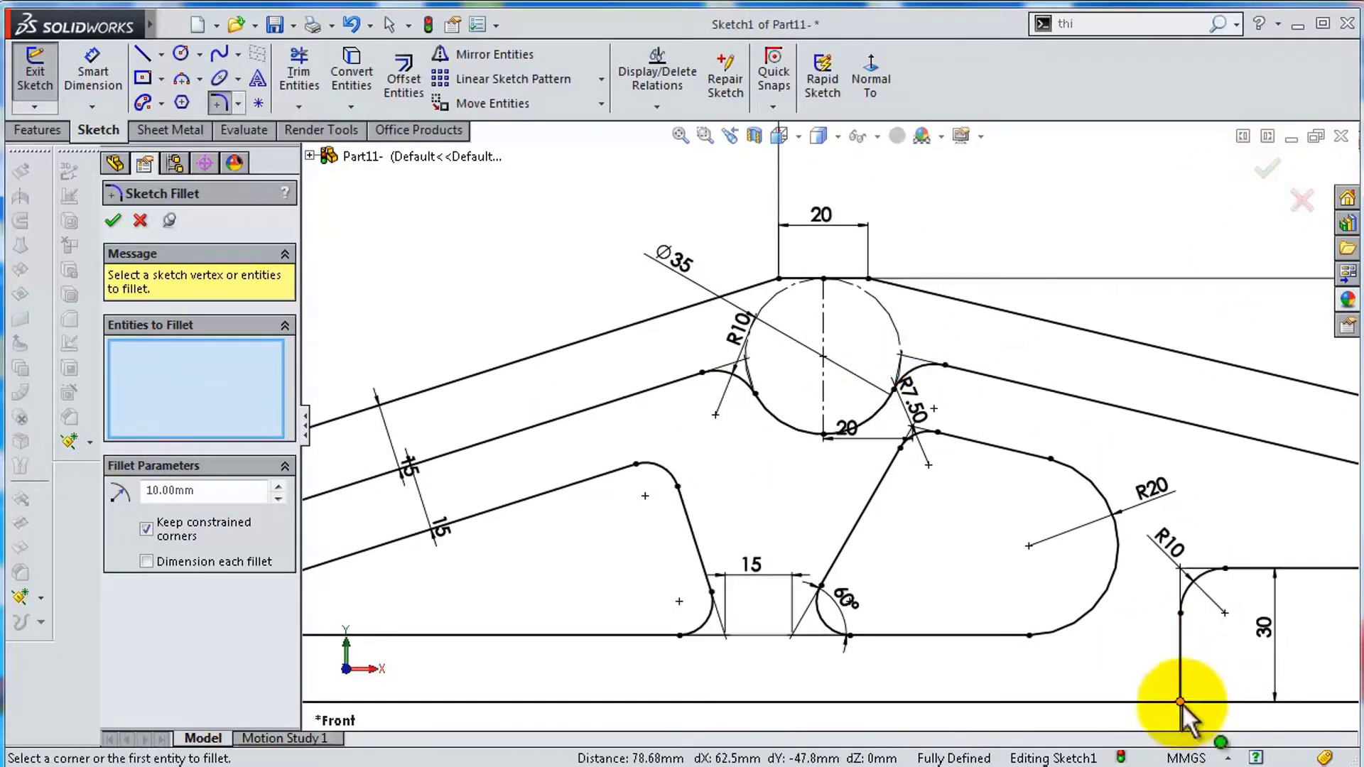
scroll(1183, 707, up, 2)
key(s)
click(1033, 650)
Exit the sketch and orbit it to a 3D view.
scroll(855, 547, up, 2)
key(Escape)
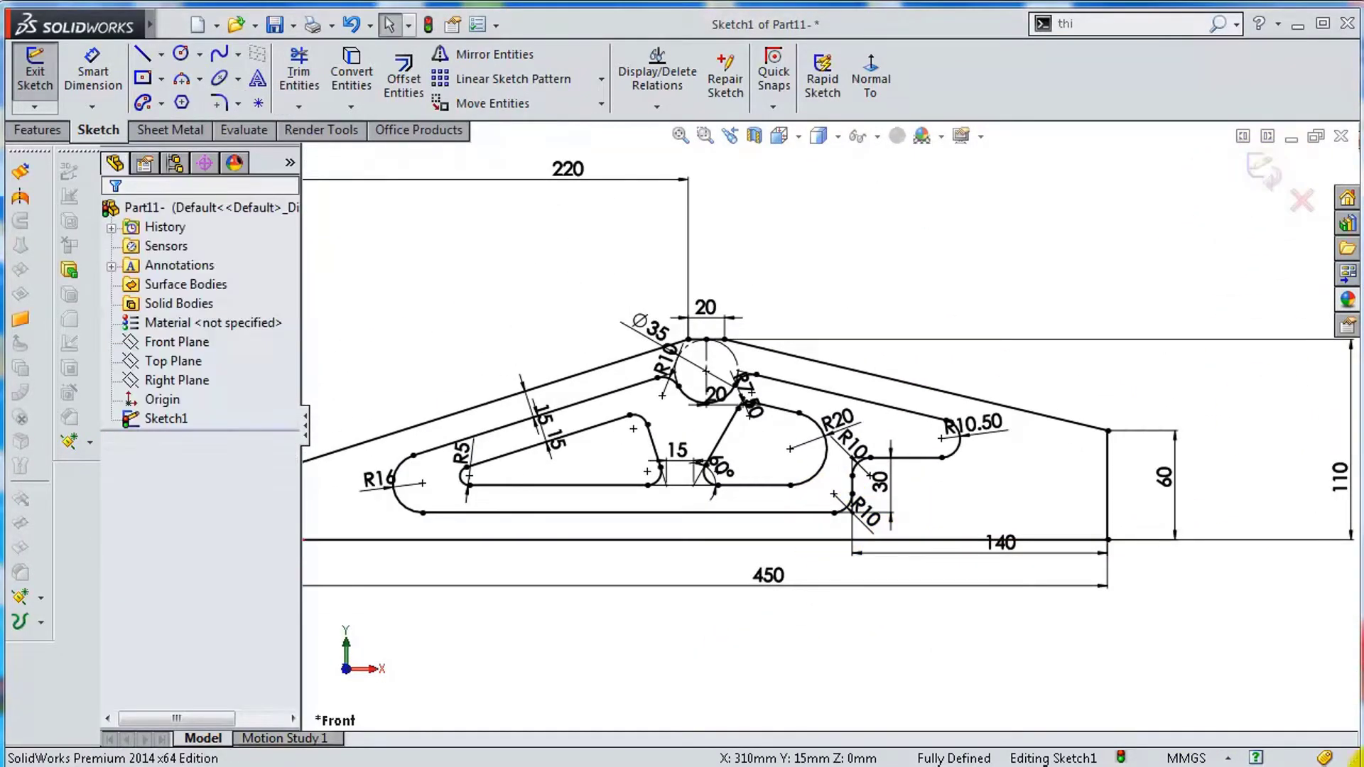
scroll(666, 423, down, 2)
middle_drag(667, 423, 1163, 749)
Make a planar surface for the plate's outer border from a Front Plane sketch chain.
click(177, 342)
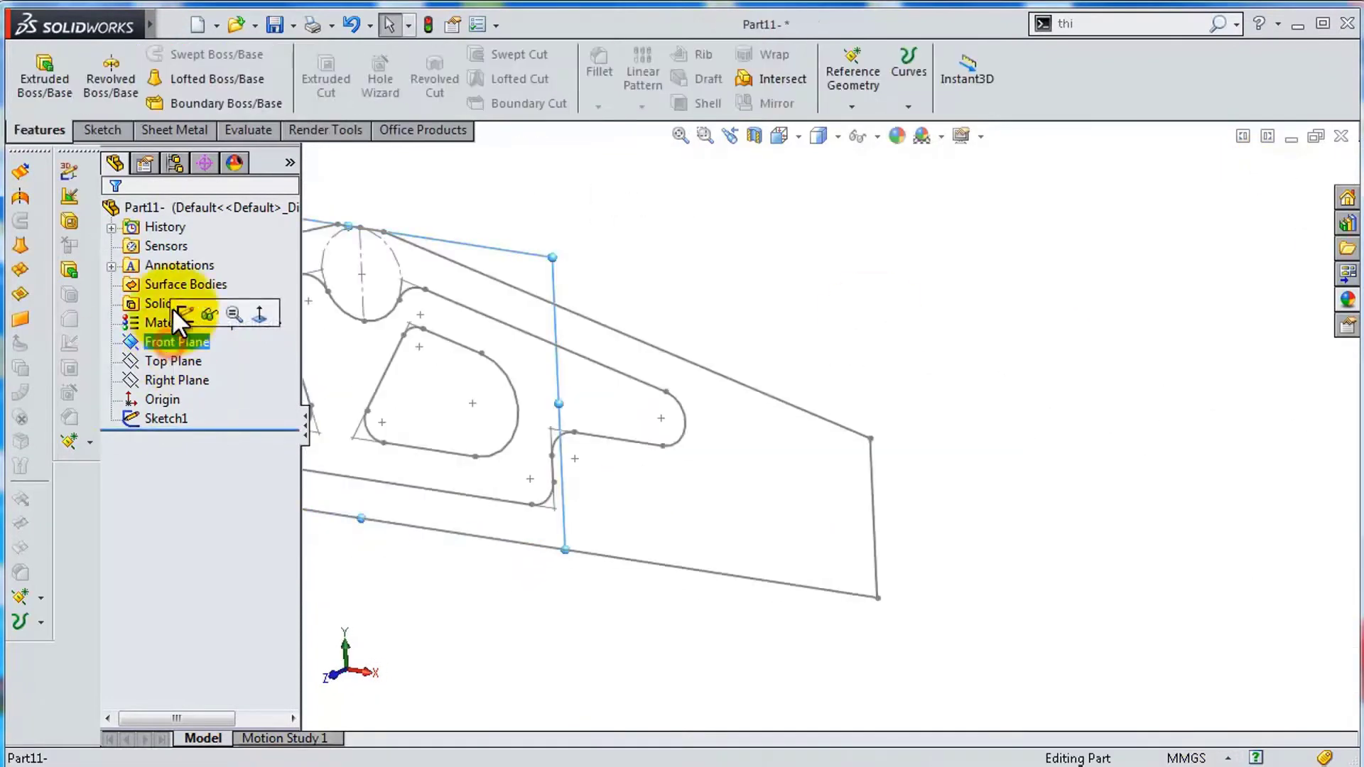
click(179, 314)
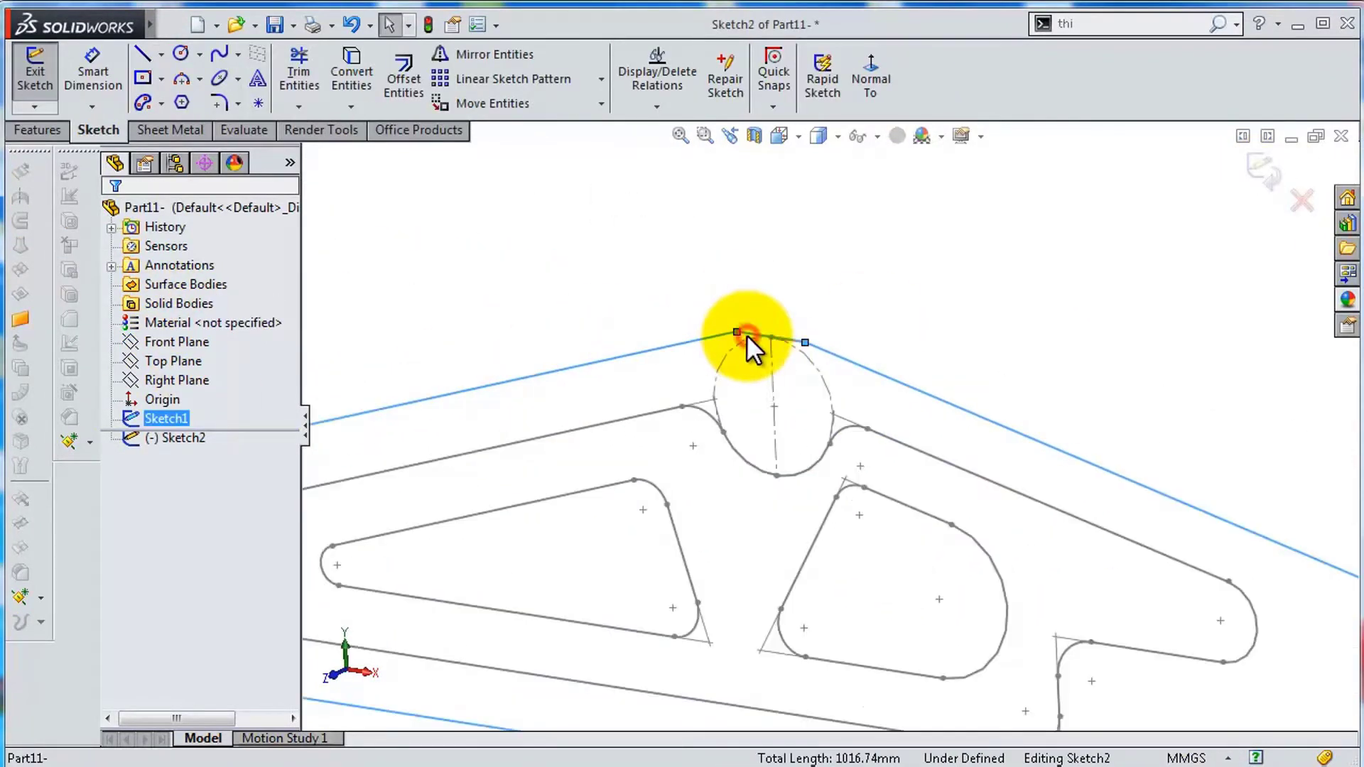
right_click(672, 416)
click(725, 91)
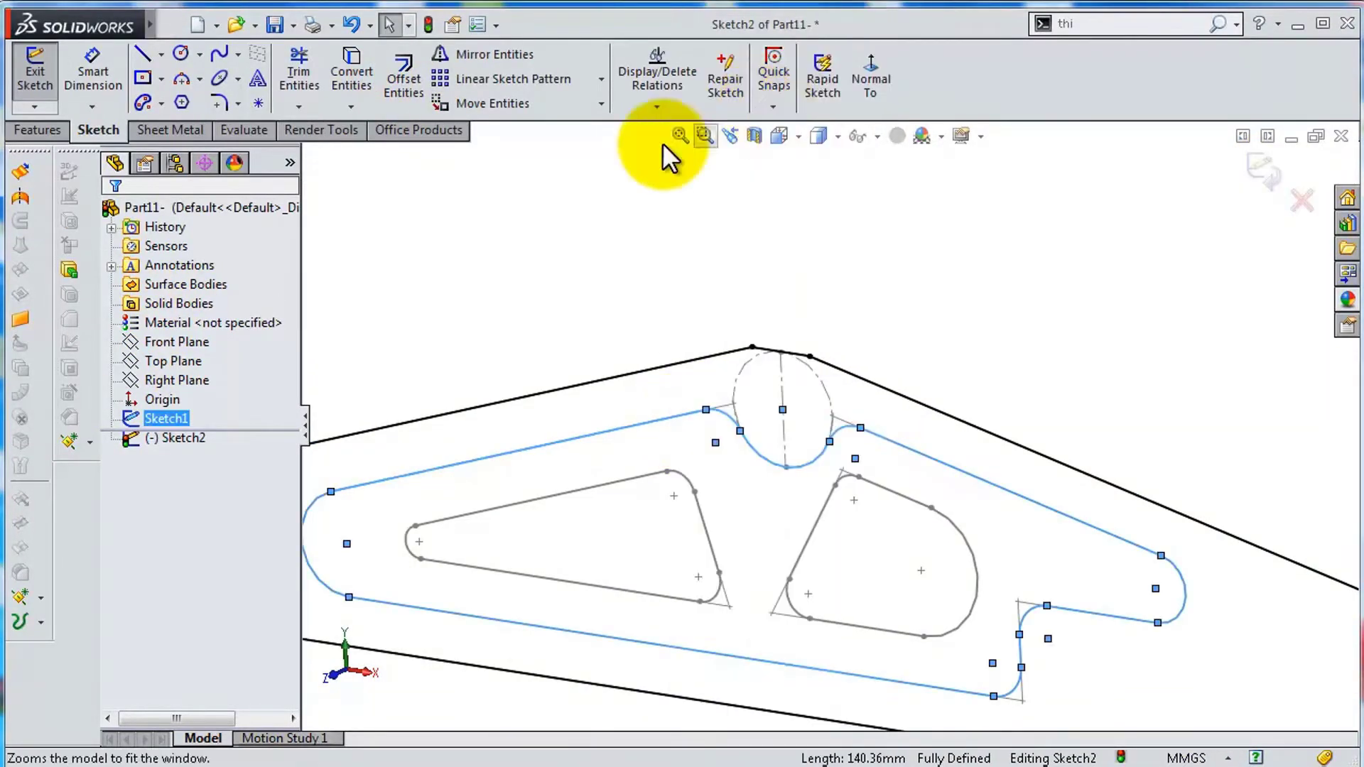
click(40, 324)
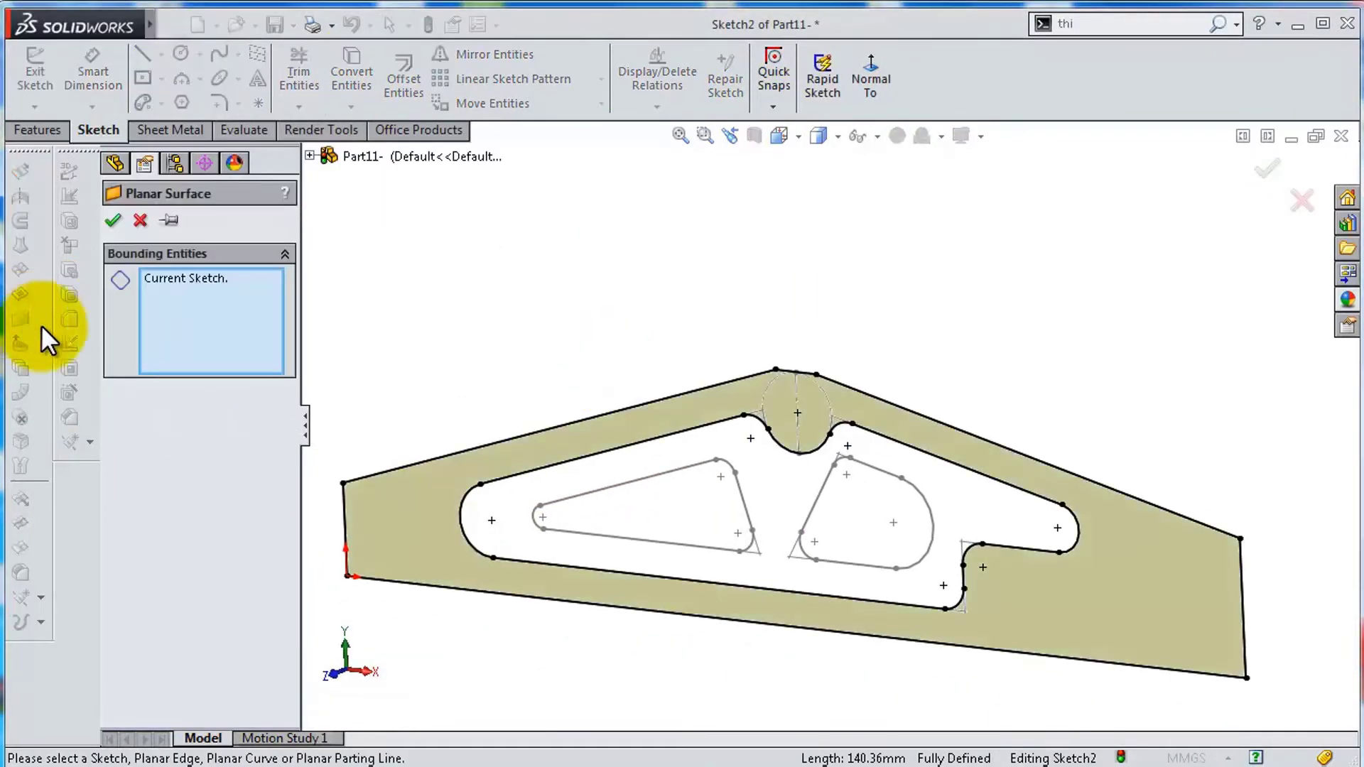
click(1268, 186)
Convert the groove outline chain into a new sketch and make the groove-area planar surface.
click(187, 319)
click(352, 71)
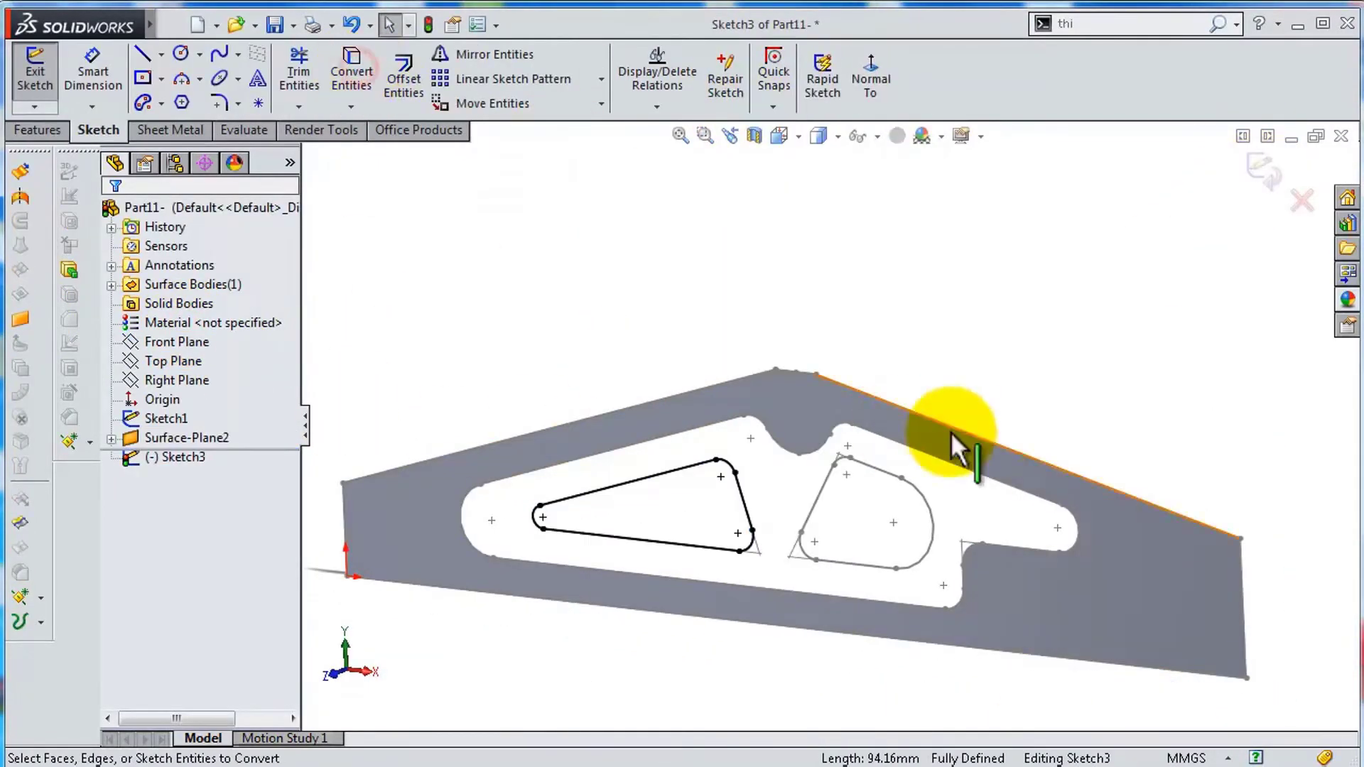
right_click(673, 424)
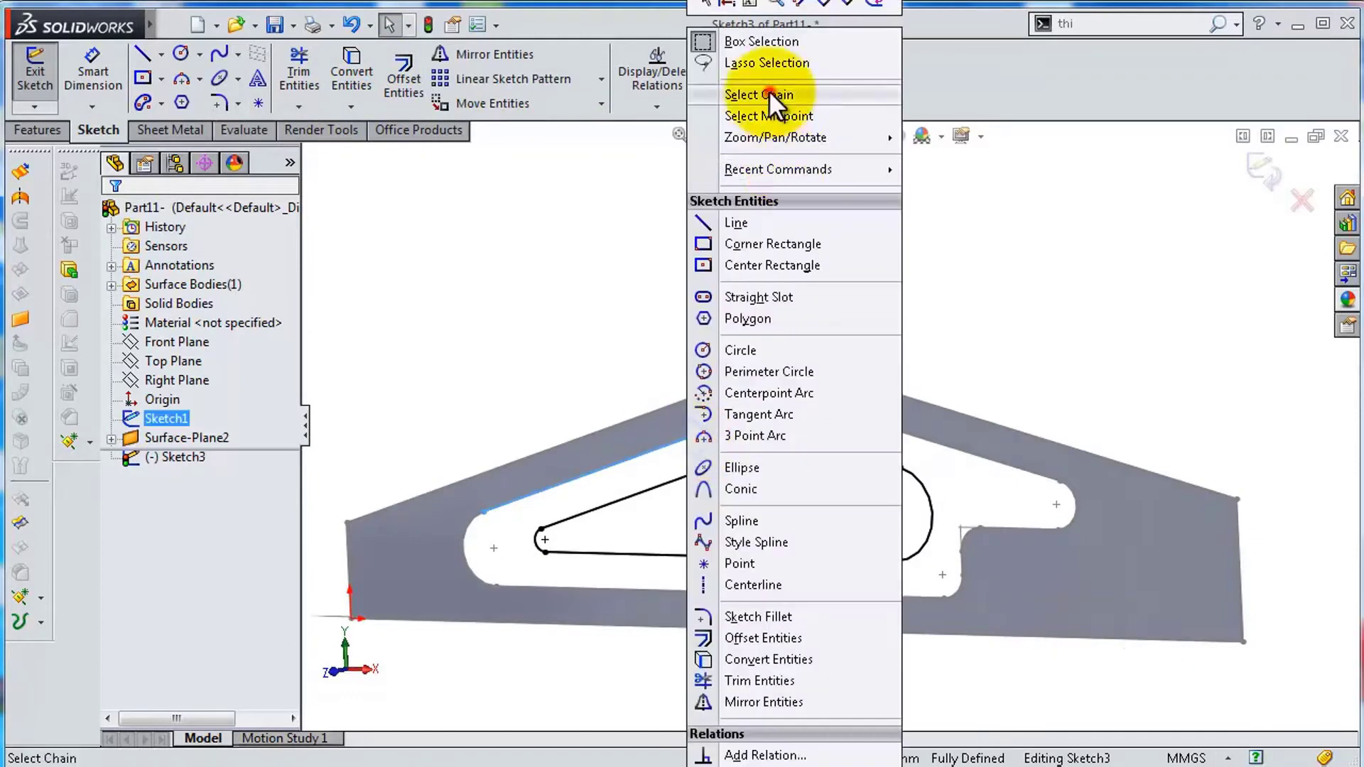
click(769, 91)
click(359, 74)
key(Return)
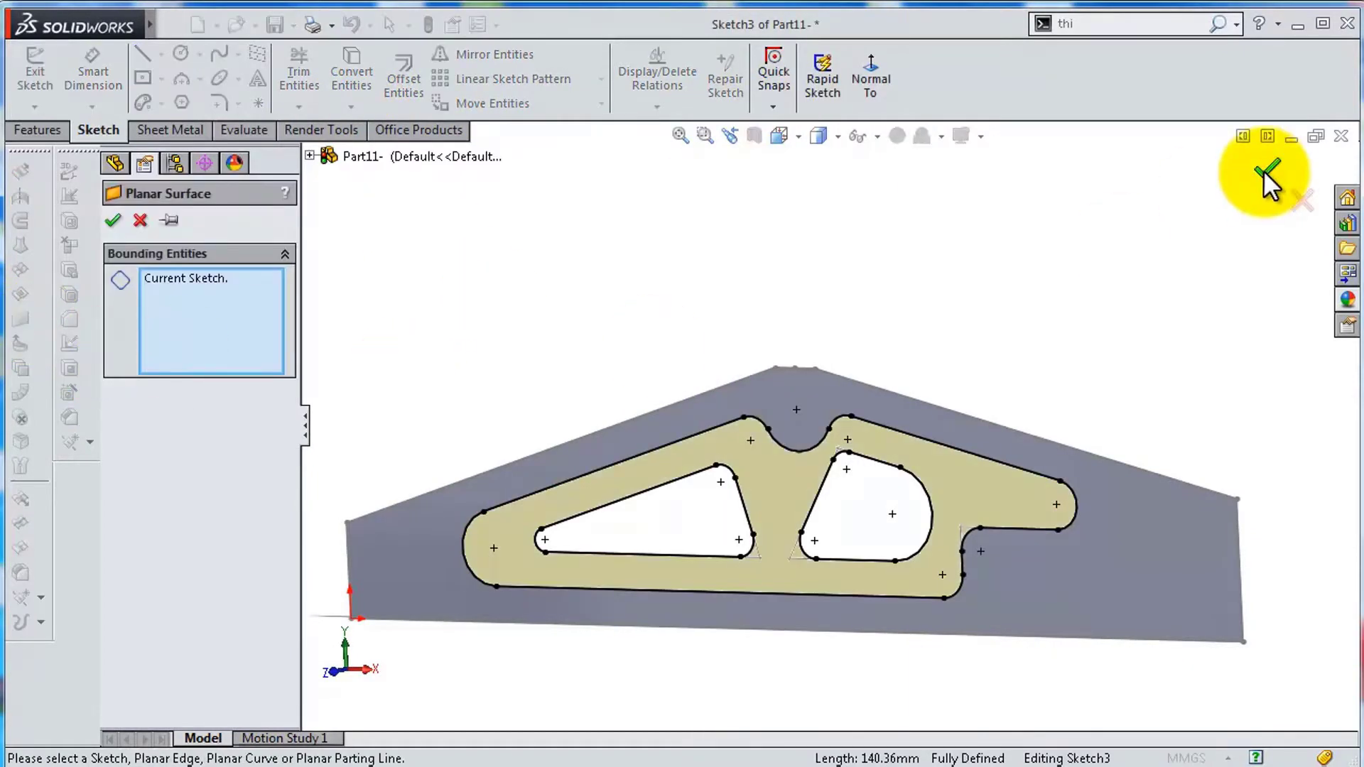
click(1268, 187)
Fill the left opening with a planar surface from its converted edges.
click(859, 467)
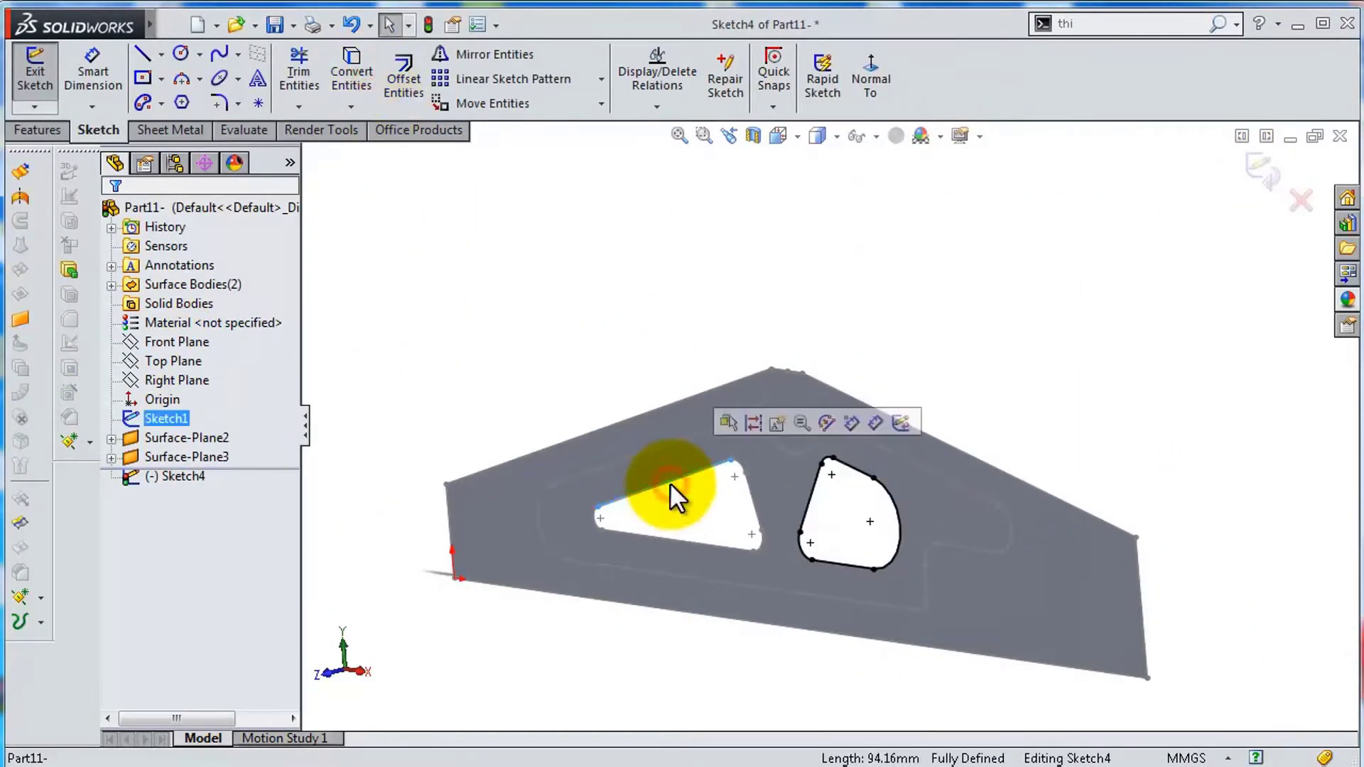
click(351, 74)
click(20, 319)
key(Return)
mouse_move(781, 497)
middle_down()
mouse_move(911, 498)
mouse_move(786, 542)
mouse_move(777, 426)
mouse_move(1172, 654)
mouse_move(692, 242)
middle_up()
Offset the groove-area surface by 10 mm and hide the original surface.
key(f)
click(20, 366)
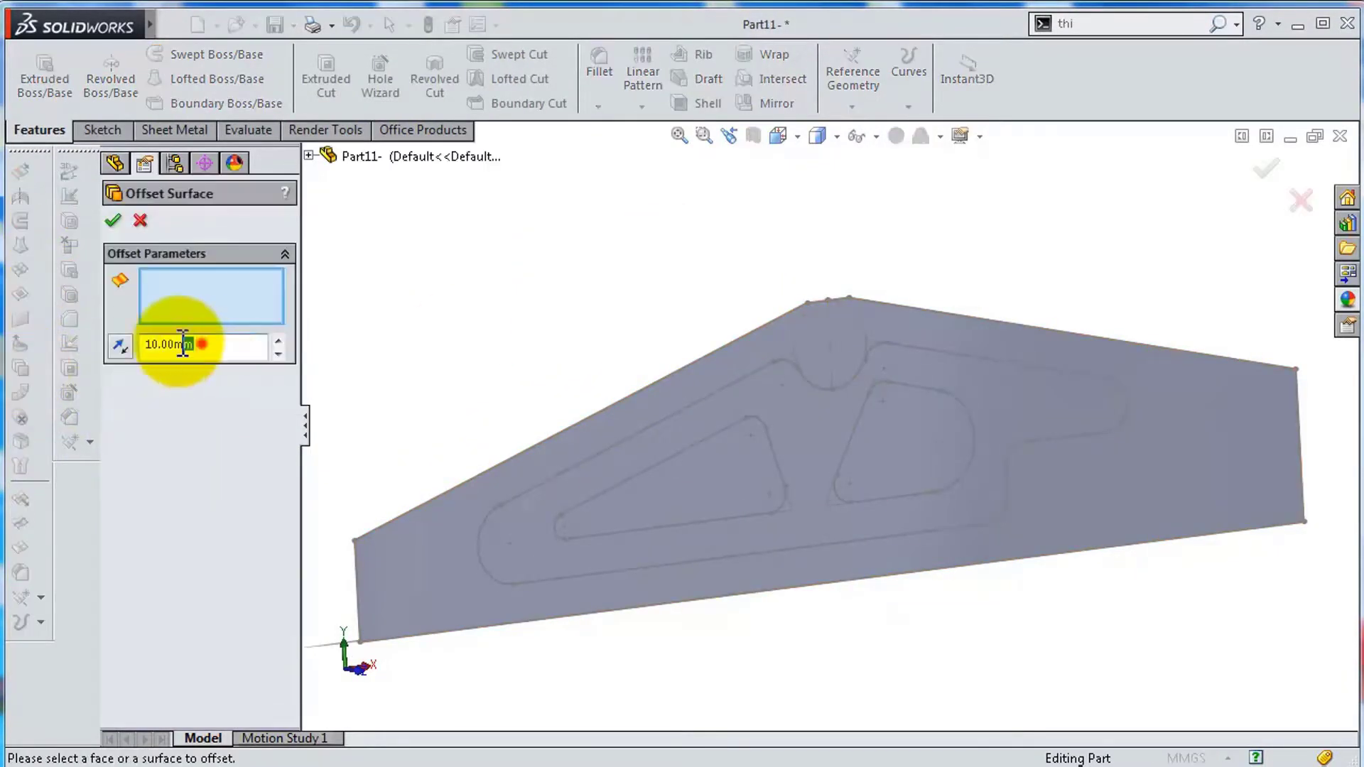
click(426, 406)
mouse_move(564, 390)
middle_down()
mouse_move(822, 436)
mouse_move(1045, 298)
mouse_move(1004, 587)
mouse_move(990, 488)
mouse_move(782, 462)
middle_up()
key(Return)
click(215, 455)
mouse_move(640, 427)
middle_down()
mouse_move(716, 405)
mouse_move(872, 445)
middle_up()
click(213, 435)
Create the first boundary surface between the groove's upper loop and the offset loop.
scroll(873, 446, down, 5)
click(20, 269)
click(824, 400)
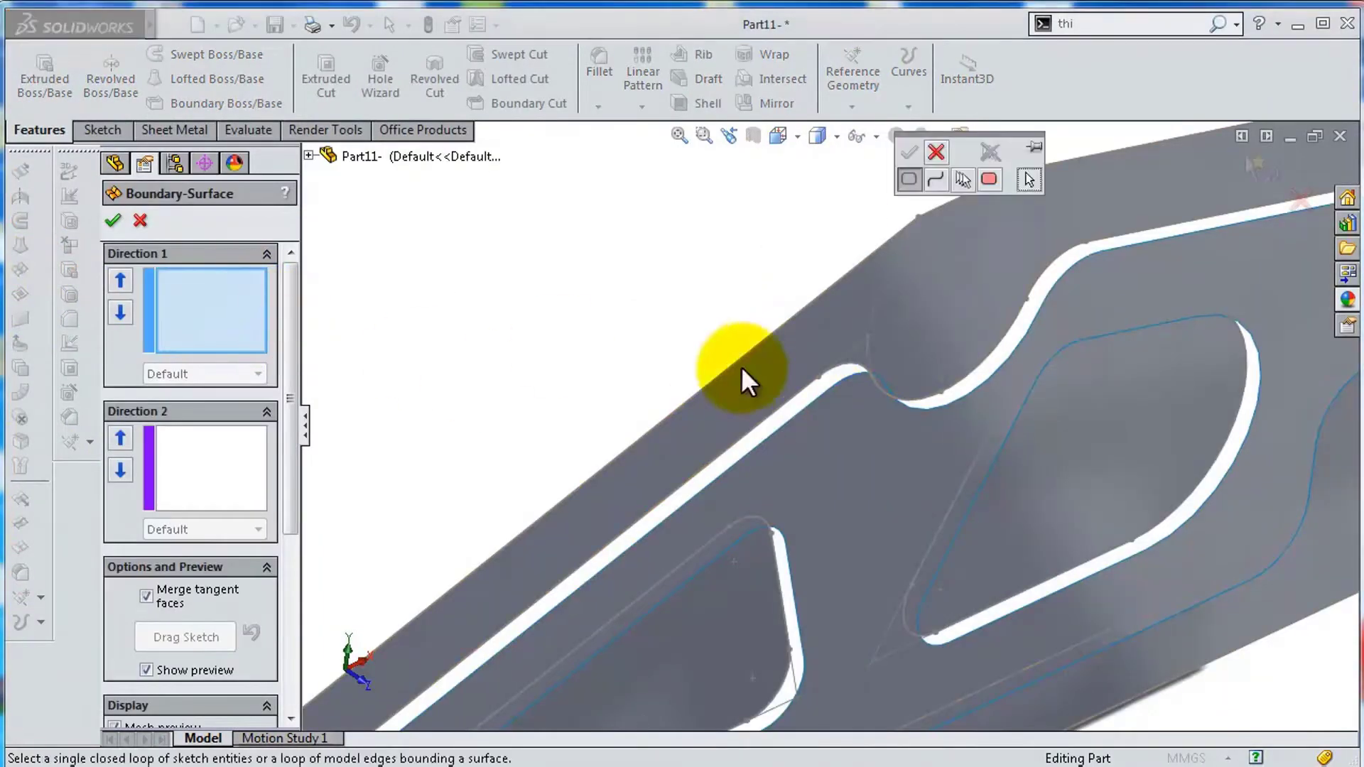
click(846, 369)
click(817, 396)
click(884, 305)
key(Return)
middle_drag(884, 305, 739, 469)
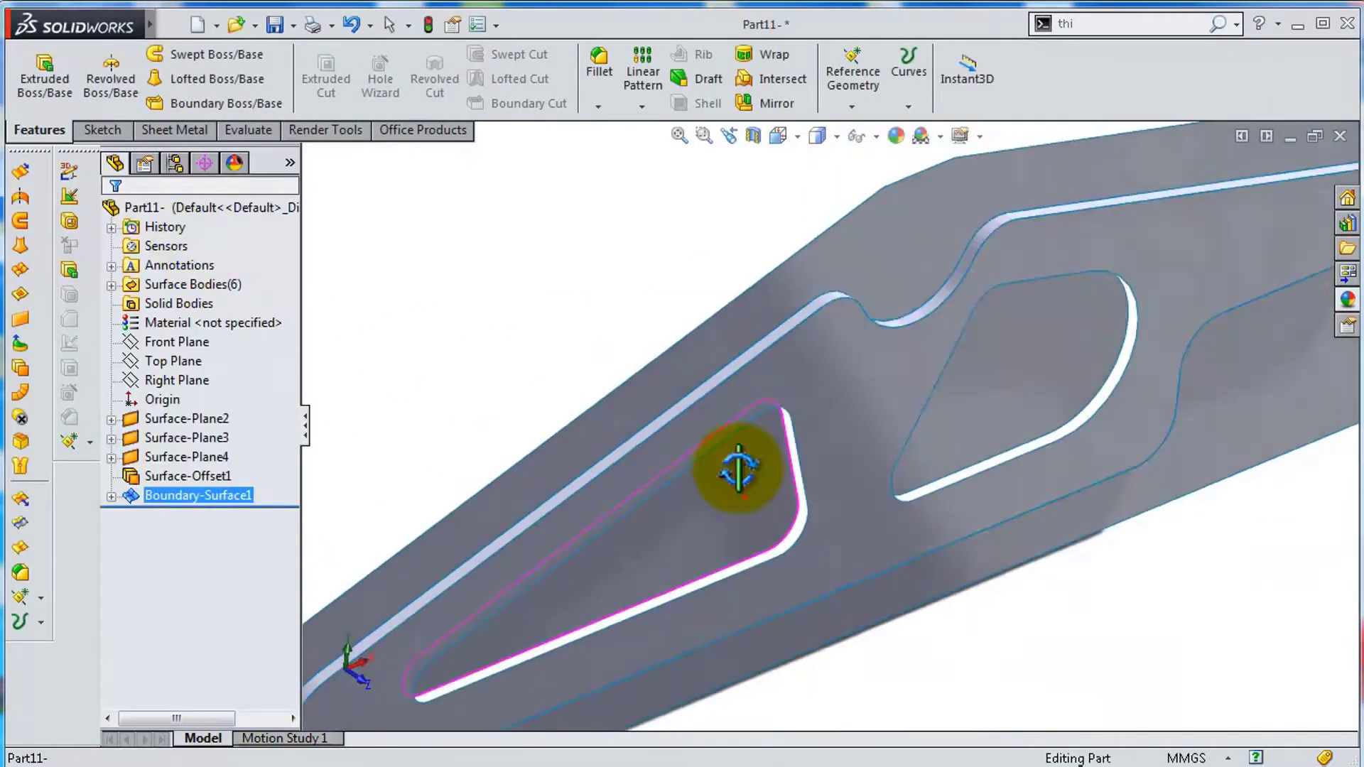
Create the remaining boundary surfaces between the opening loops and their offset loops.
key(Return)
scroll(782, 512, down, 3)
click(913, 149)
click(820, 395)
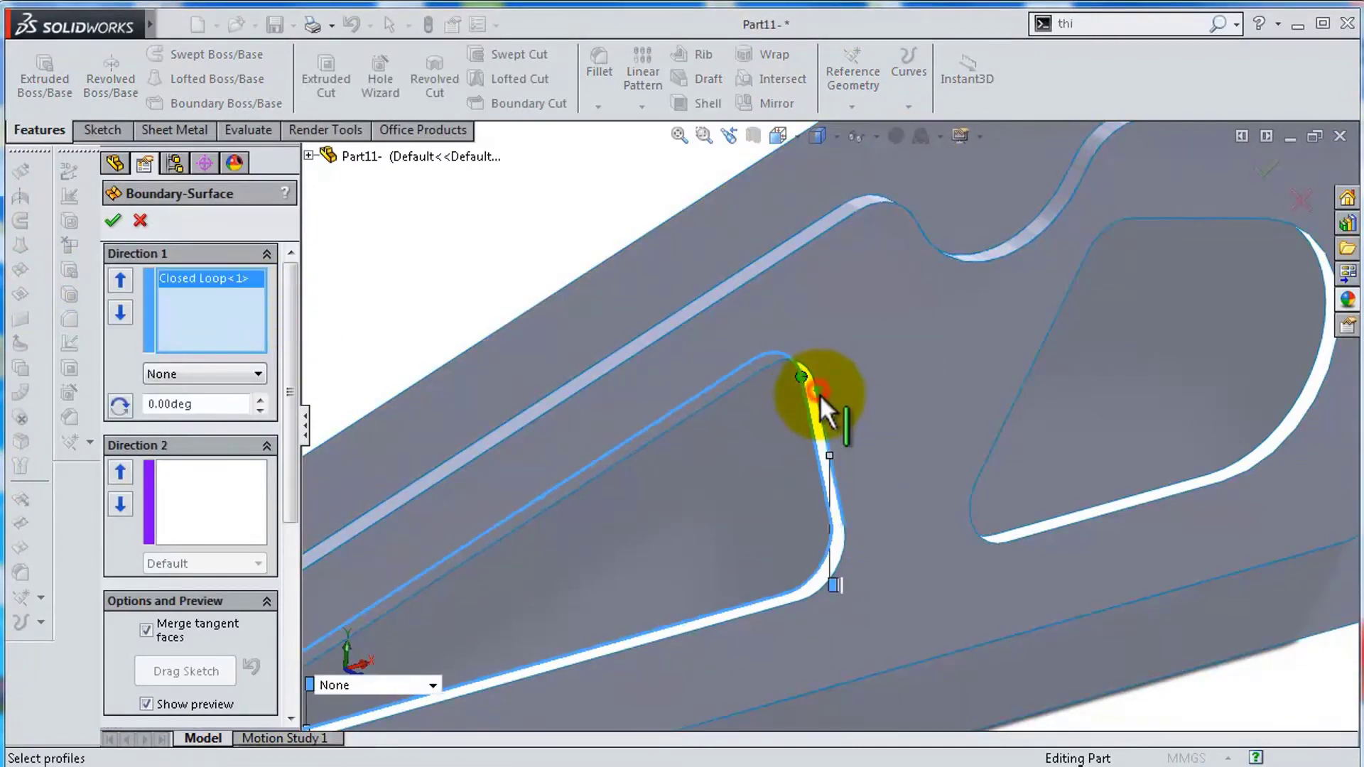
click(205, 292)
click(821, 418)
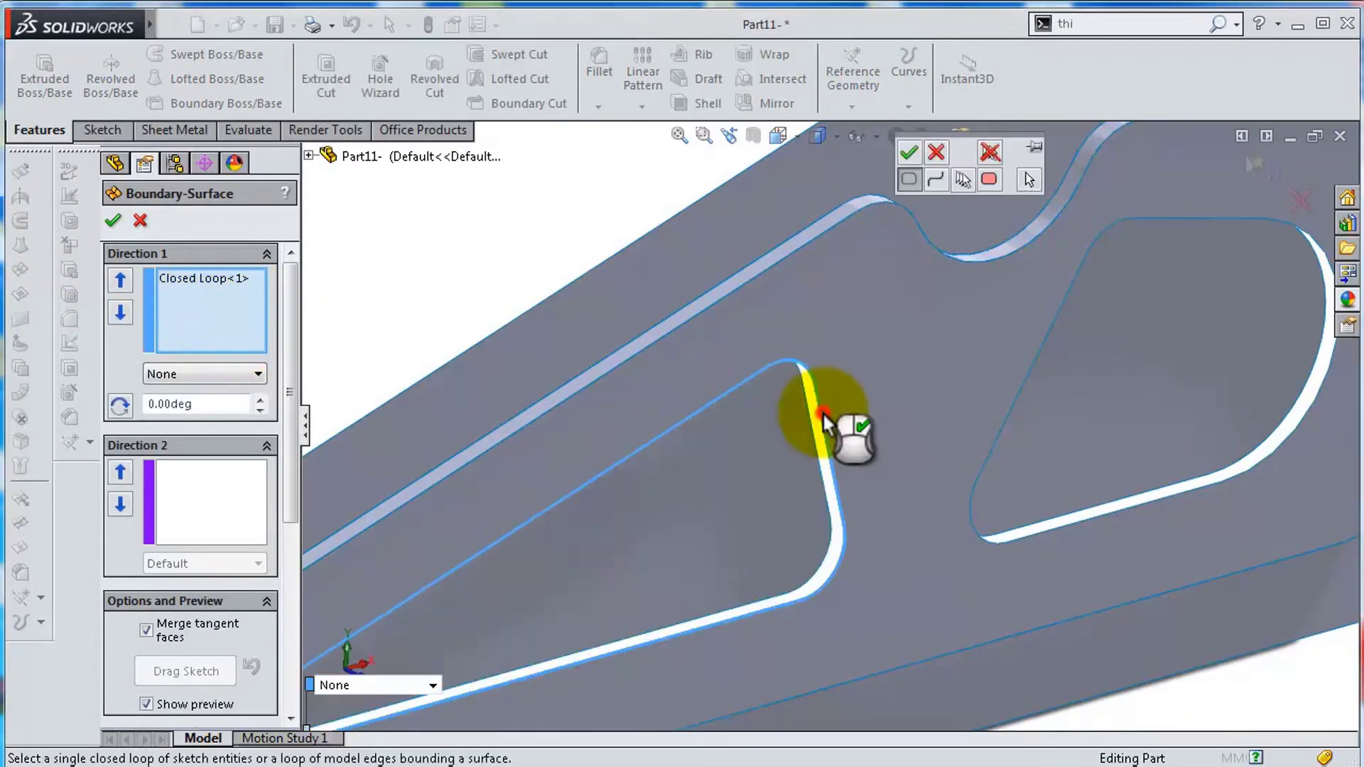
click(911, 151)
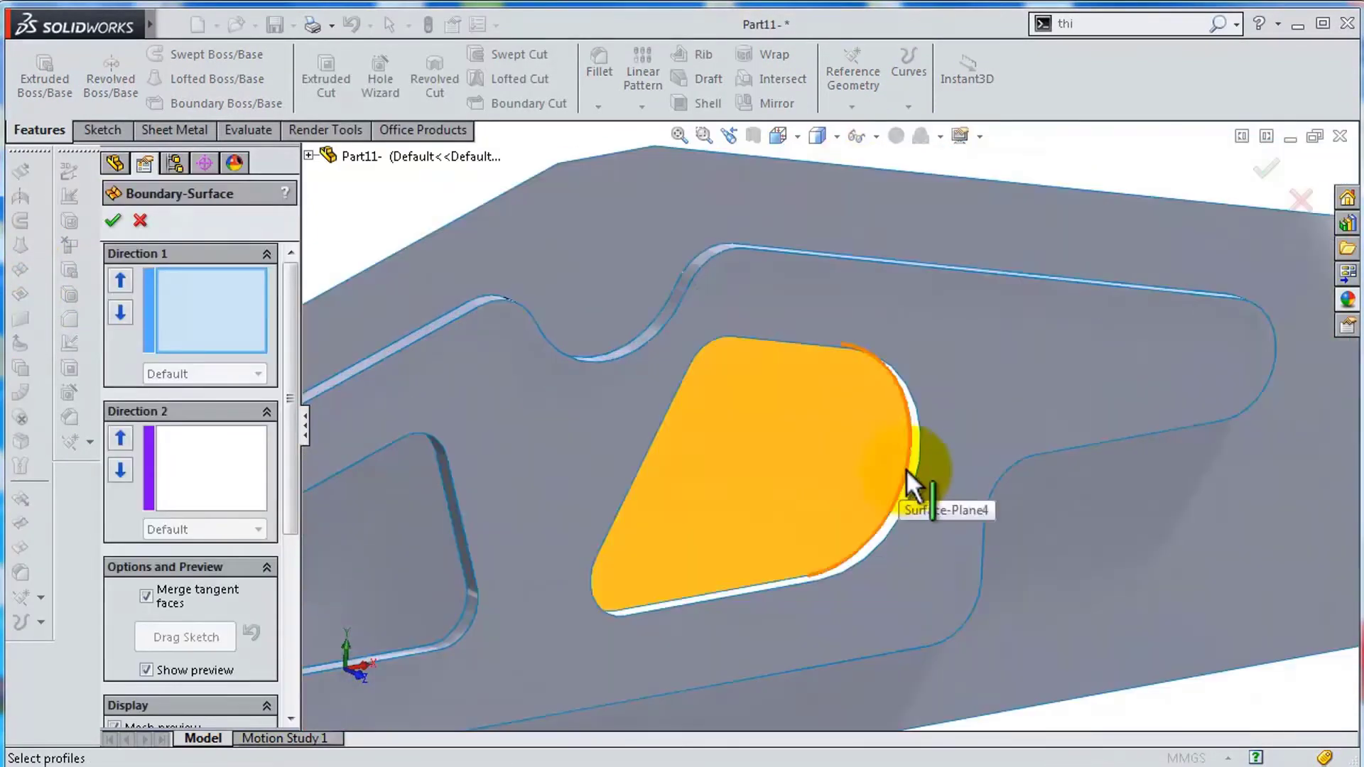
click(906, 469)
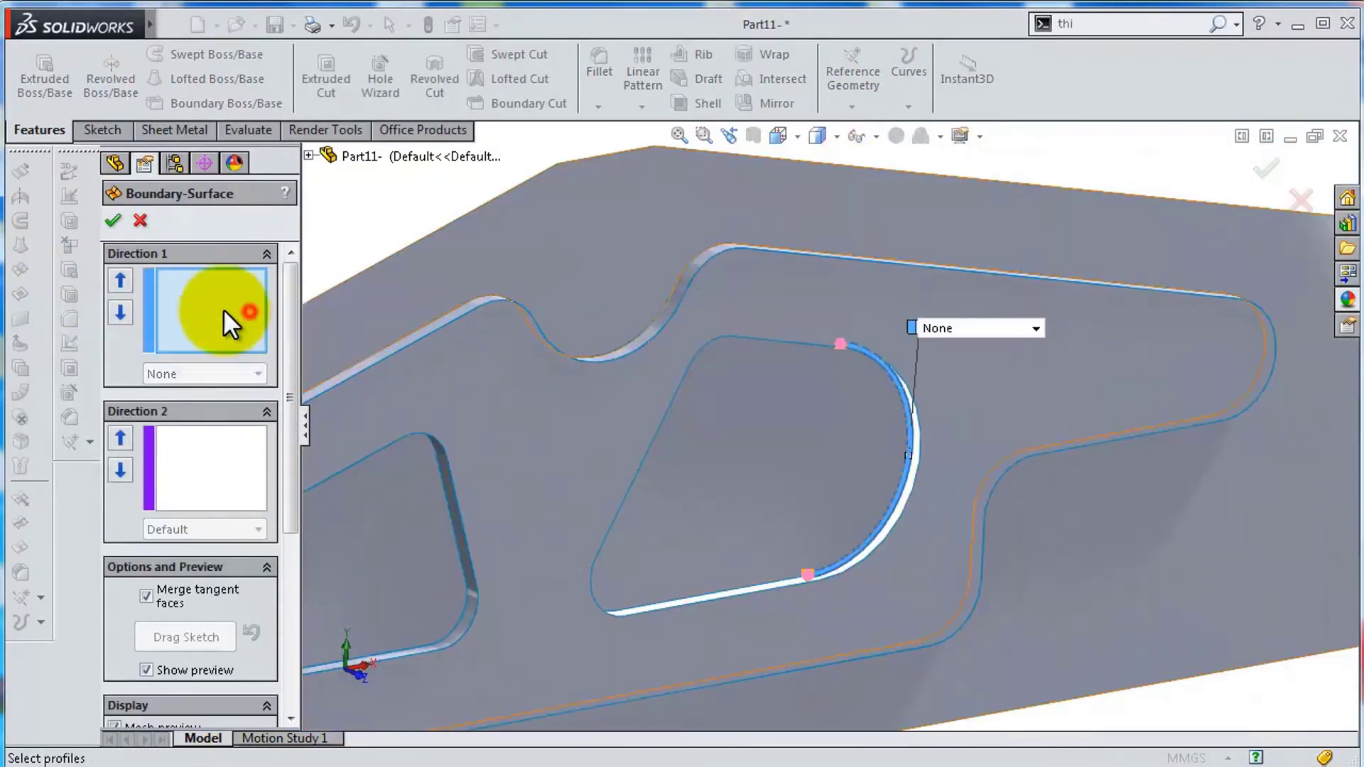
click(913, 151)
right_click(919, 455)
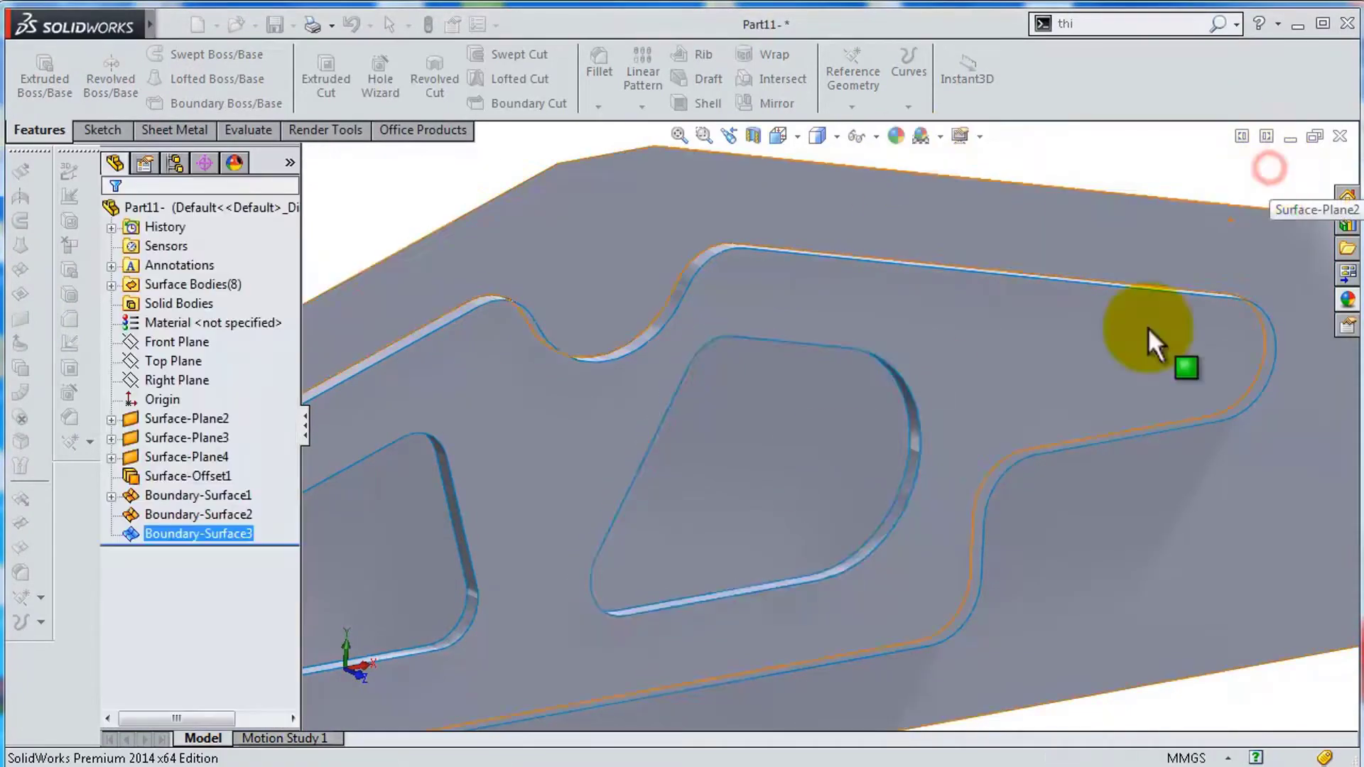
click(44, 460)
Knit the offset, border and remaining surfaces together in two knit operations.
click(422, 425)
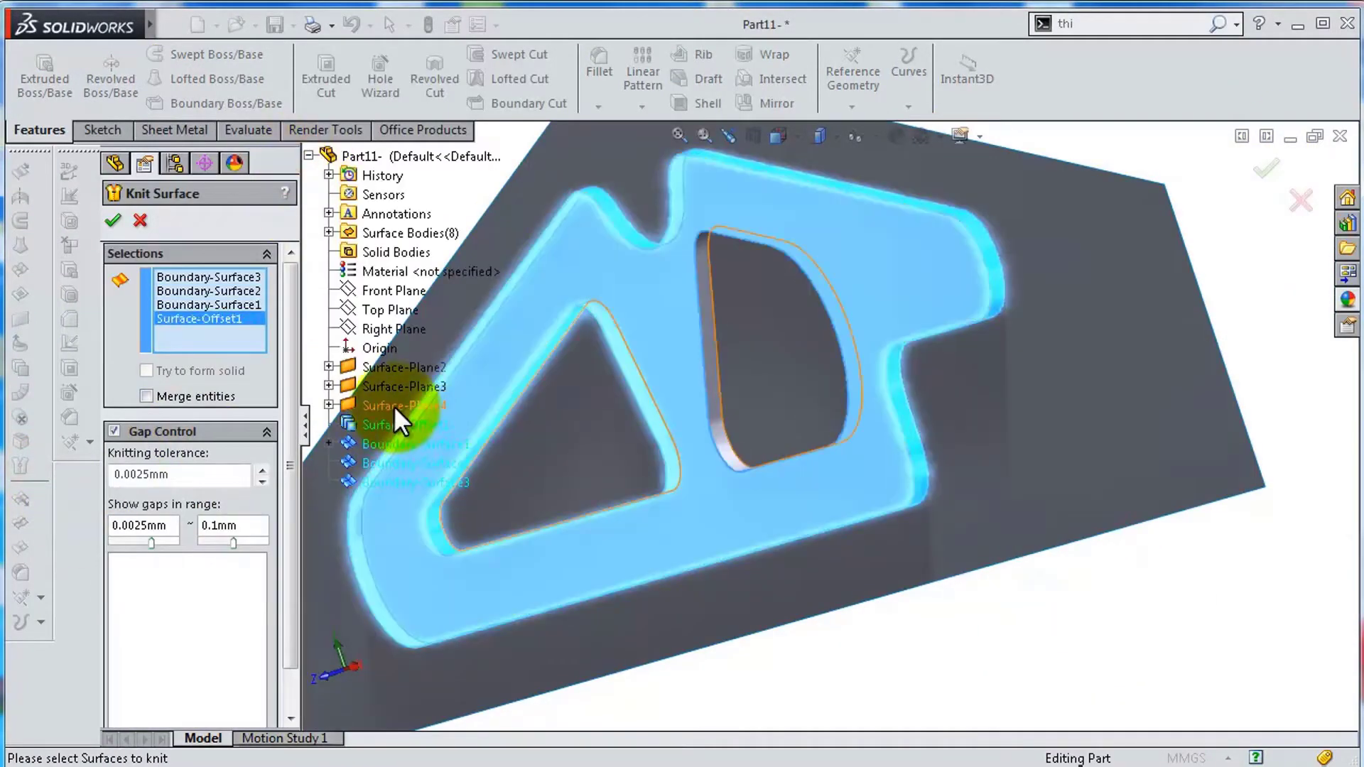
click(383, 402)
click(112, 221)
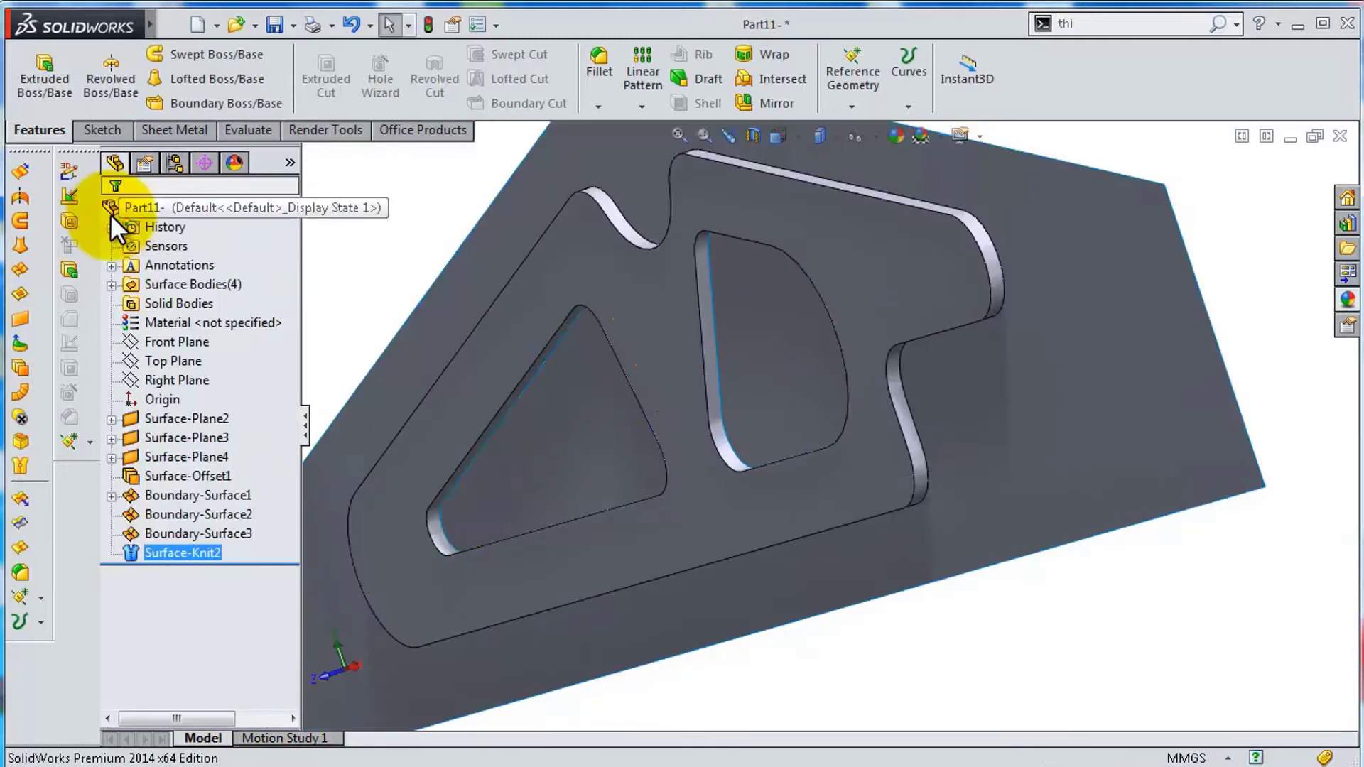
click(213, 362)
key(Return)
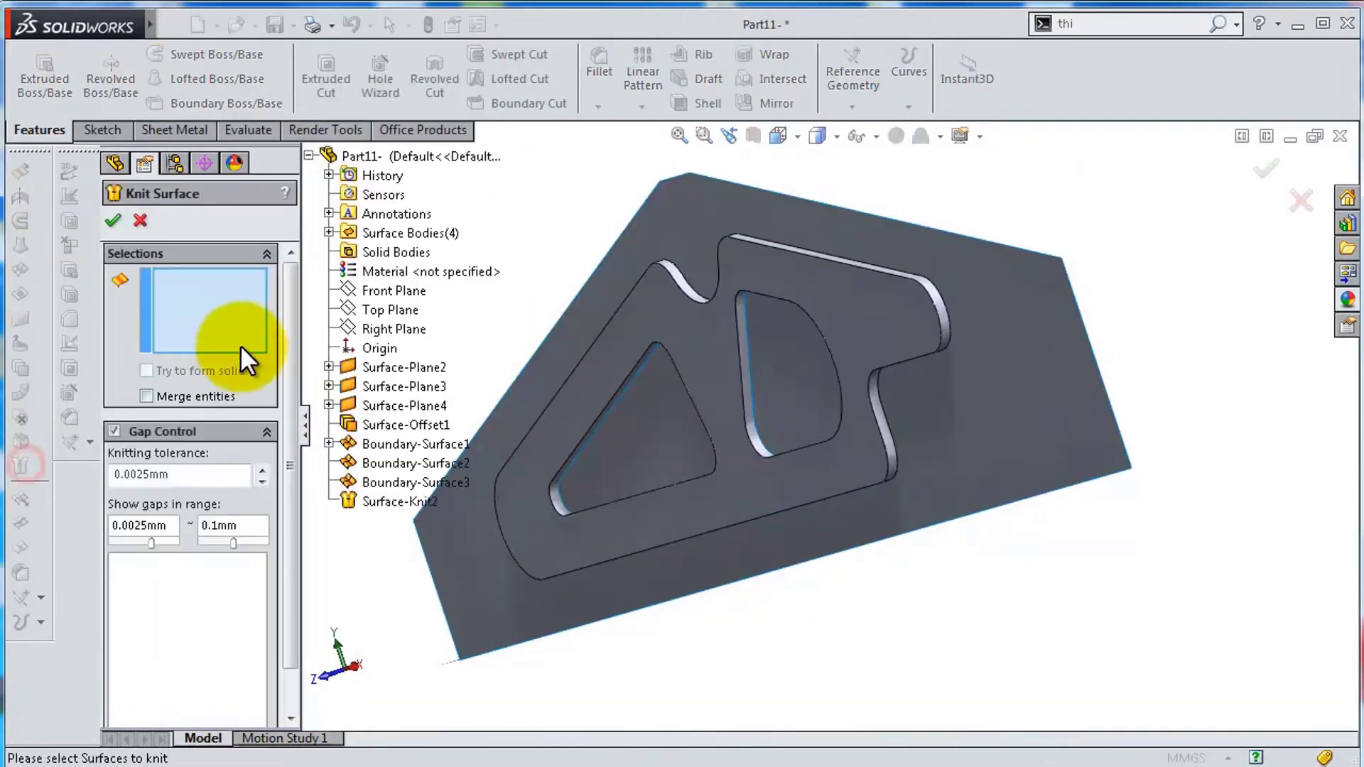
click(424, 292)
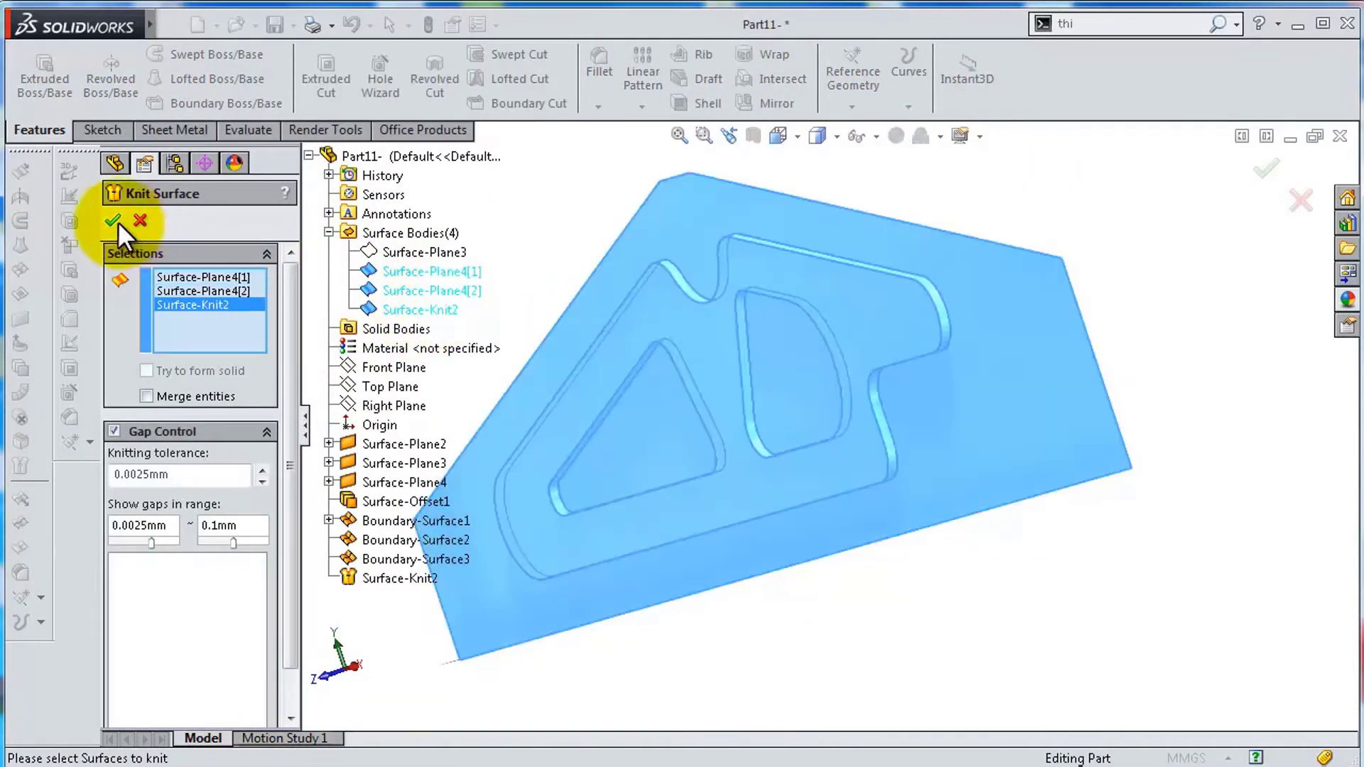
click(112, 221)
mouse_move(524, 320)
middle_down()
mouse_move(809, 302)
mouse_move(658, 275)
middle_up()
Fillet the groove faces at 10 mm.
click(599, 64)
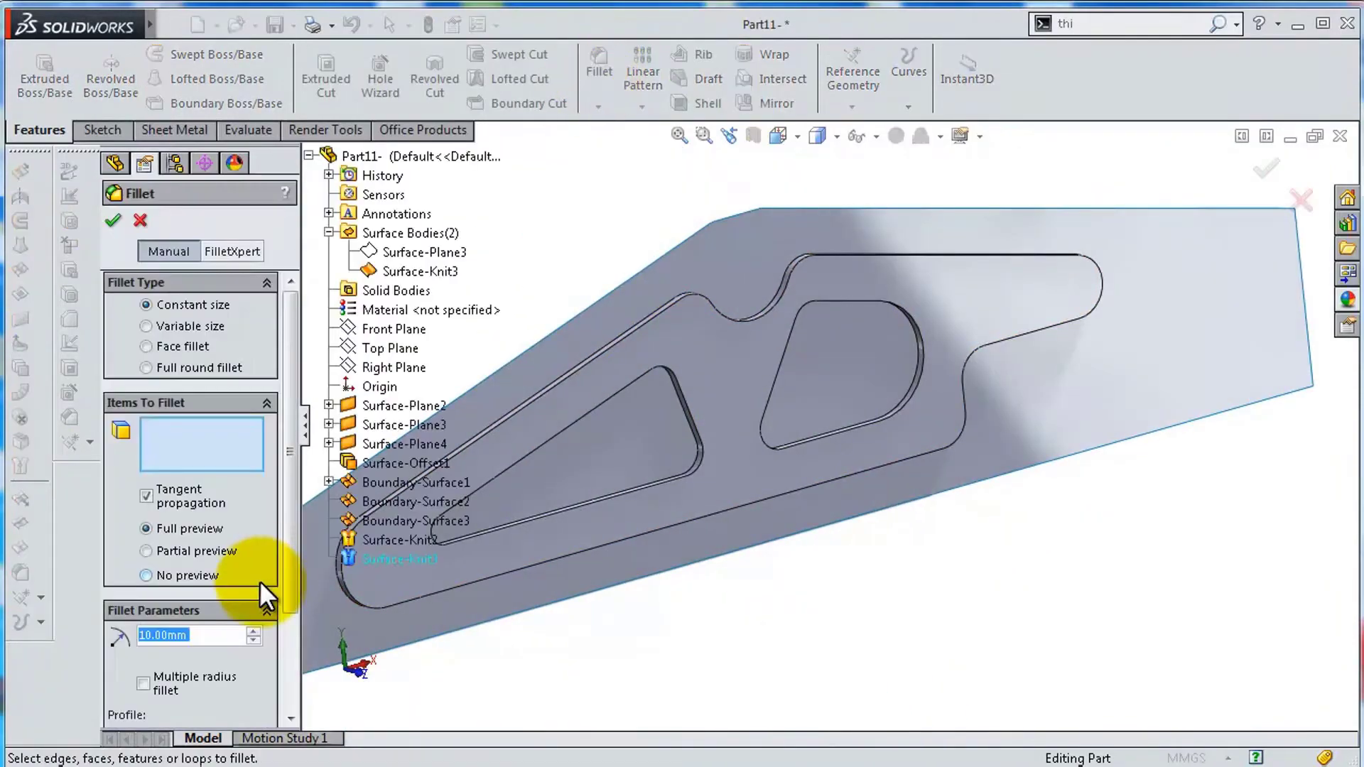
click(705, 353)
key(Return)
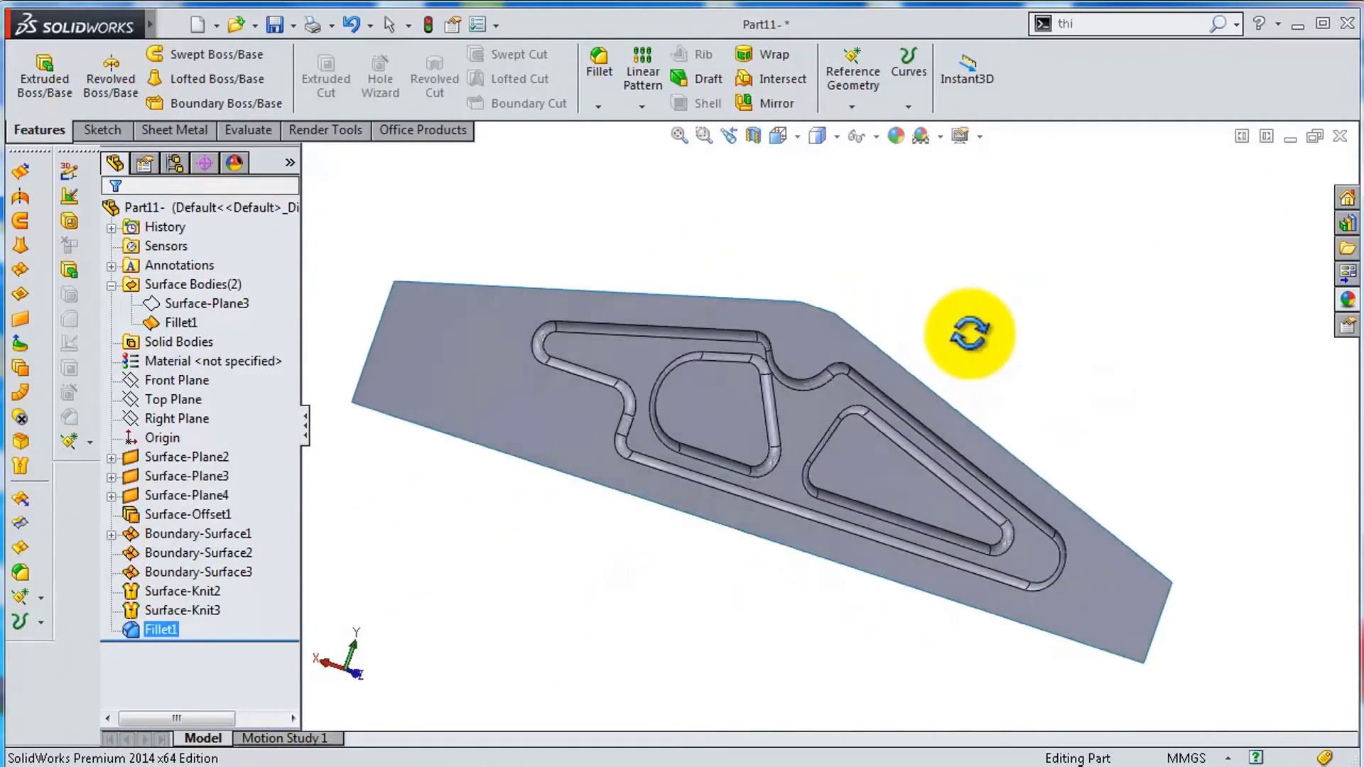
middle_drag(671, 348, 796, 395)
Thicken the filleted surface into a solid plate.
click(1090, 24)
click(1090, 70)
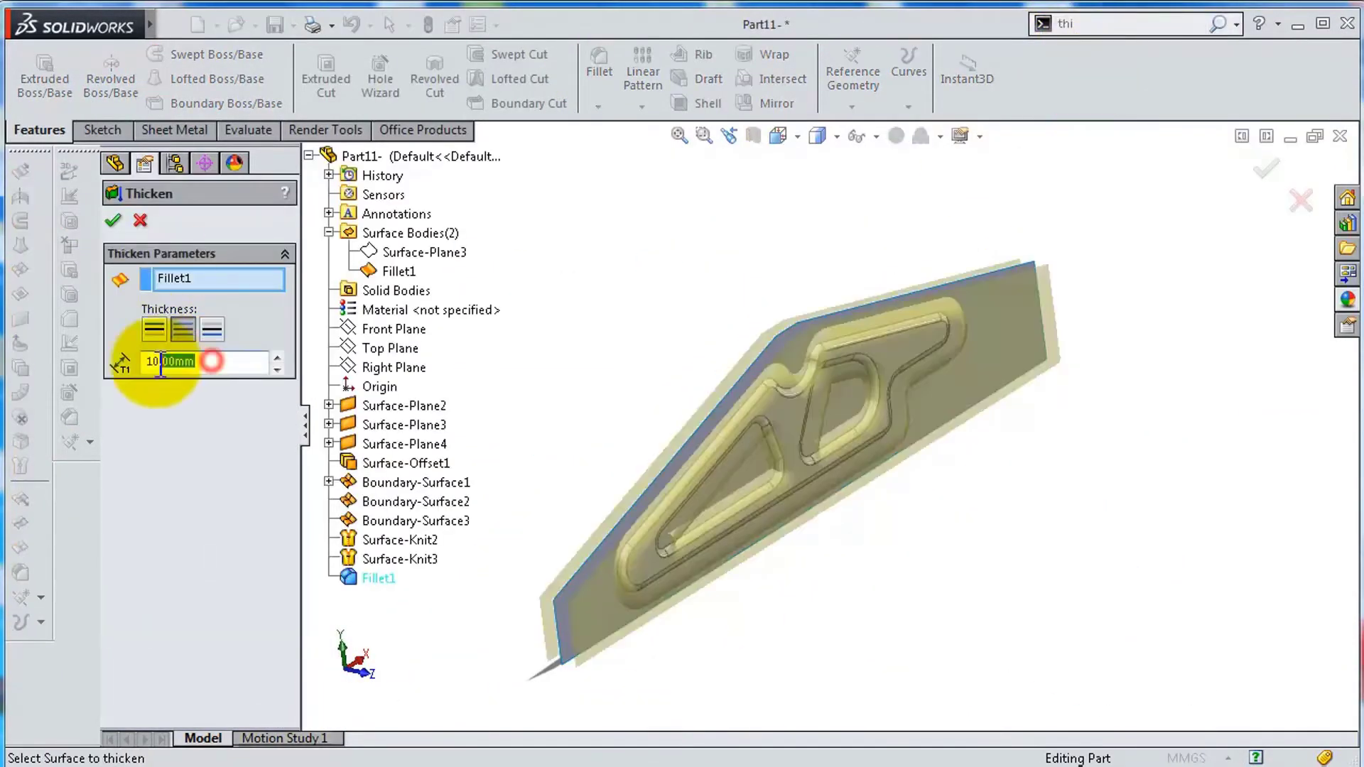
click(114, 220)
mouse_move(426, 320)
middle_down()
mouse_move(609, 390)
mouse_move(1166, 509)
middle_up()
scroll(871, 526, down, 5)
click(866, 509)
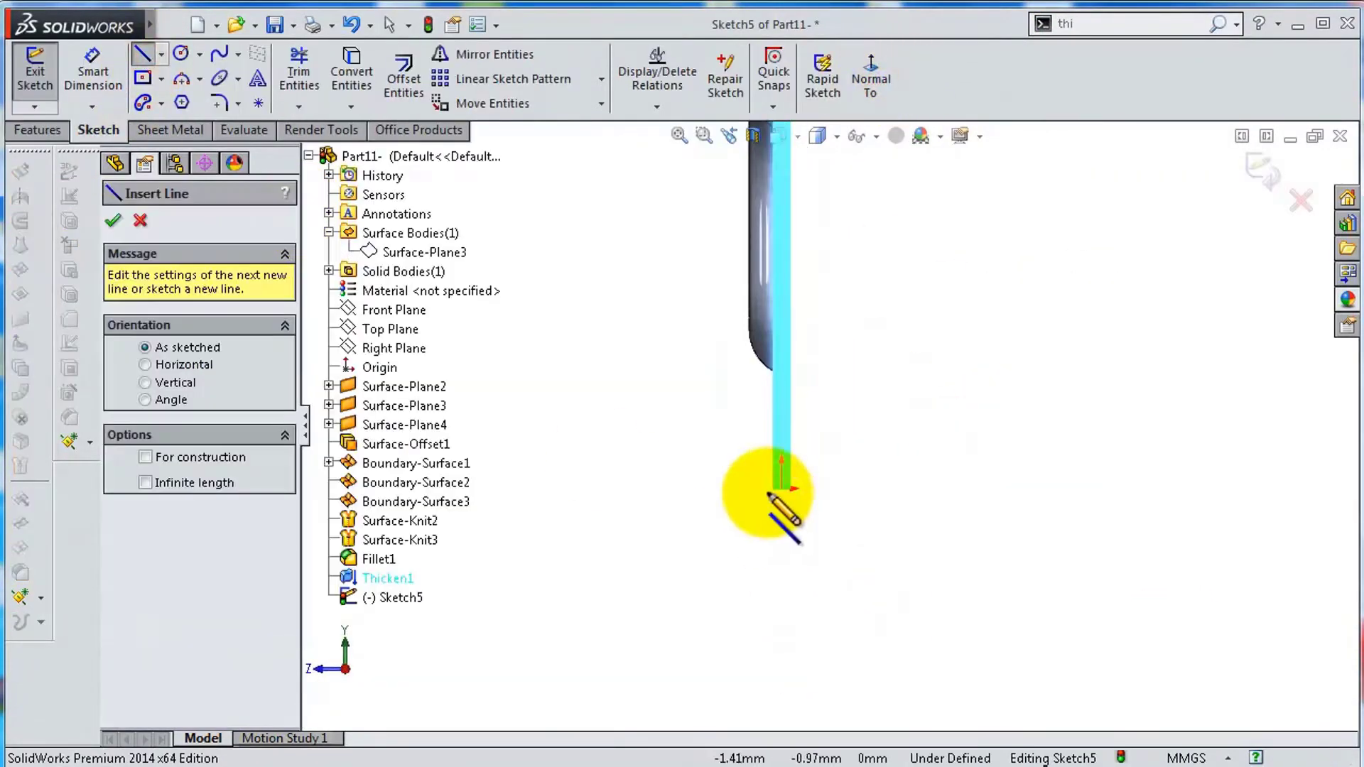
Sketch the lip profile as a line and curve with an 8 mm dimension.
click(774, 489)
click(775, 506)
click(844, 577)
click(92, 71)
click(777, 457)
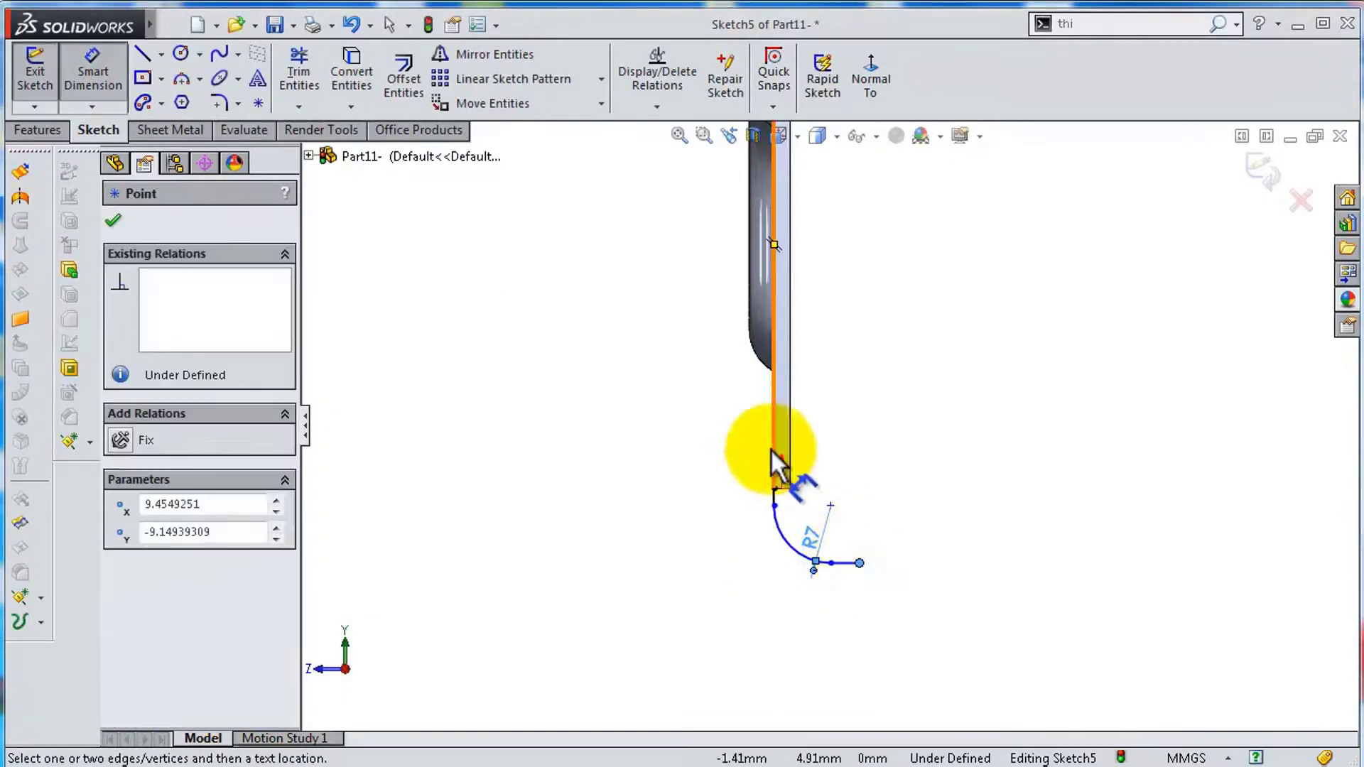
click(837, 548)
click(834, 646)
text(8)
key(Return)
scroll(797, 450, down, 3)
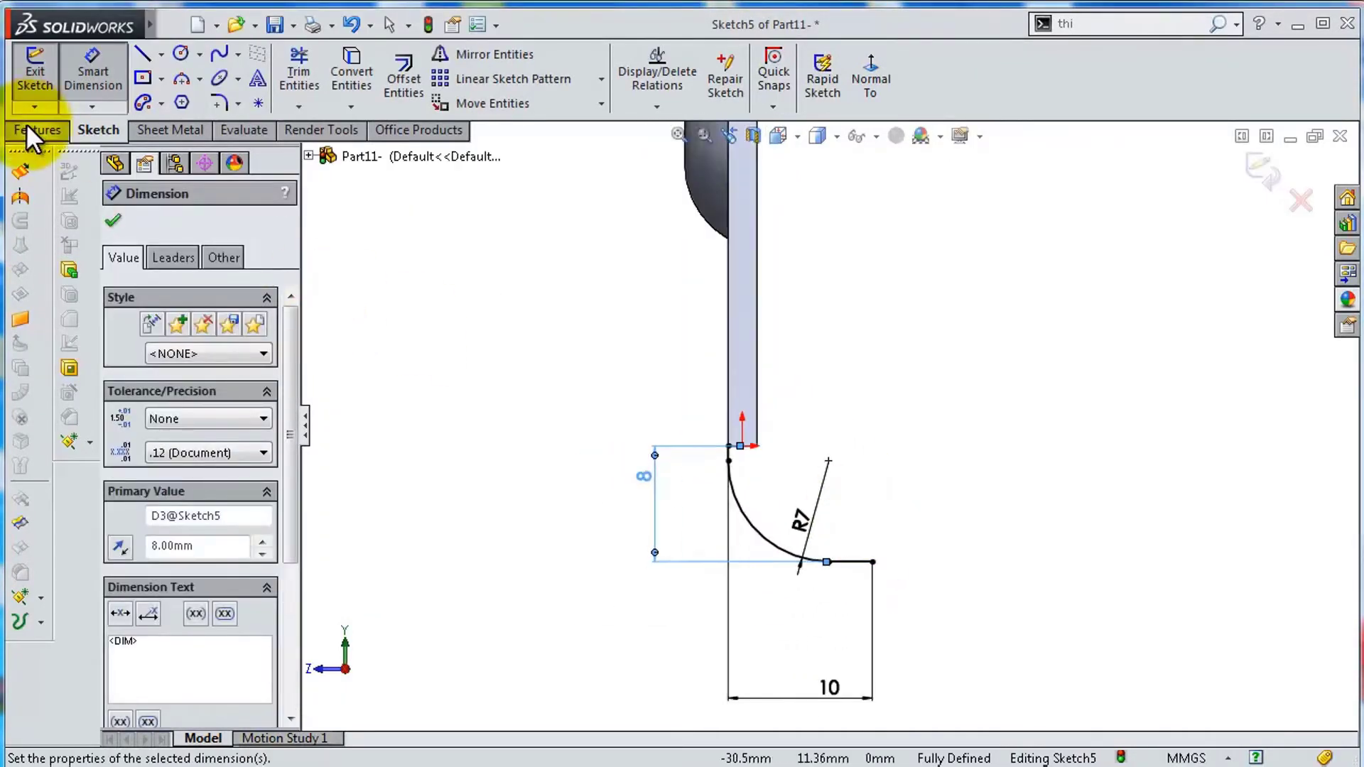
Extrude the lip 420 mm as a two-direction 2 mm thin feature.
click(35, 130)
click(44, 82)
scroll(229, 426, down, 1)
click(237, 604)
click(202, 633)
text(0.0001)
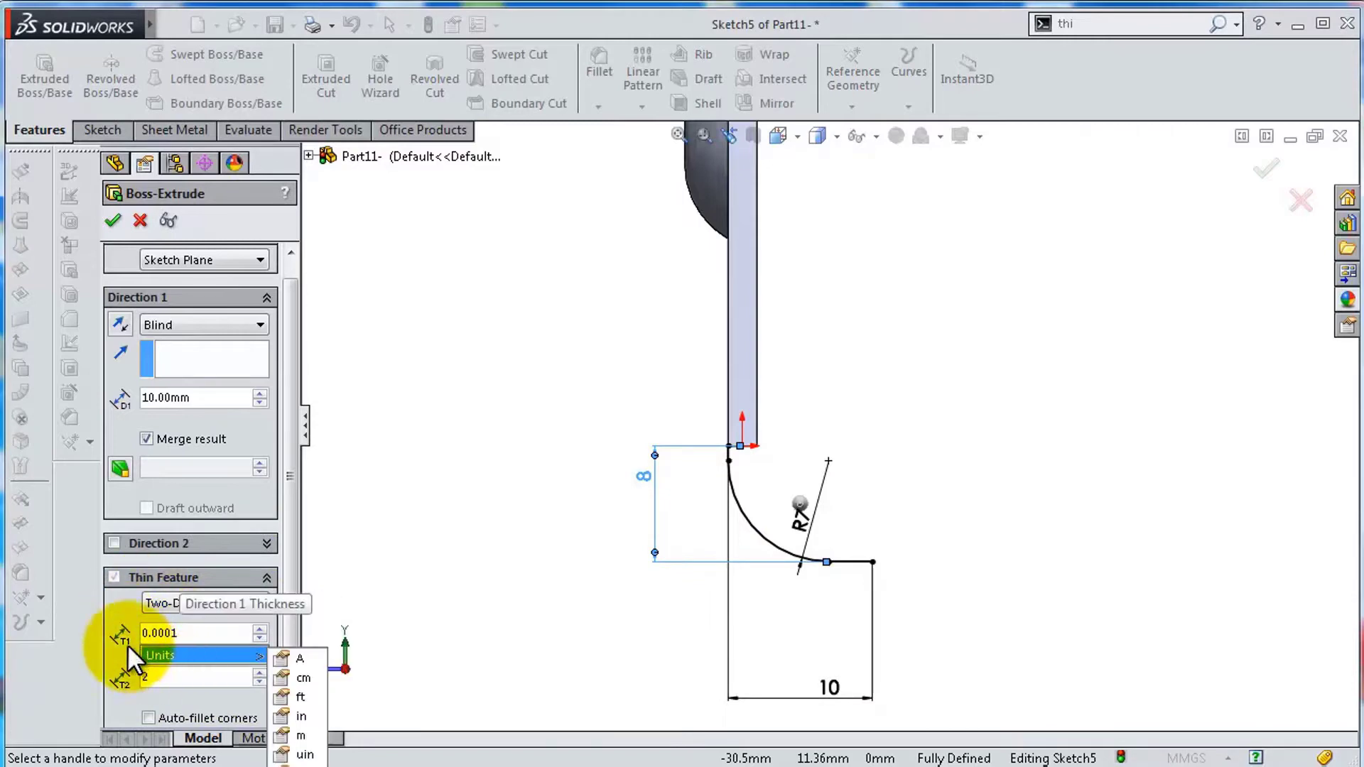
key(Return)
drag(867, 396, 846, 420)
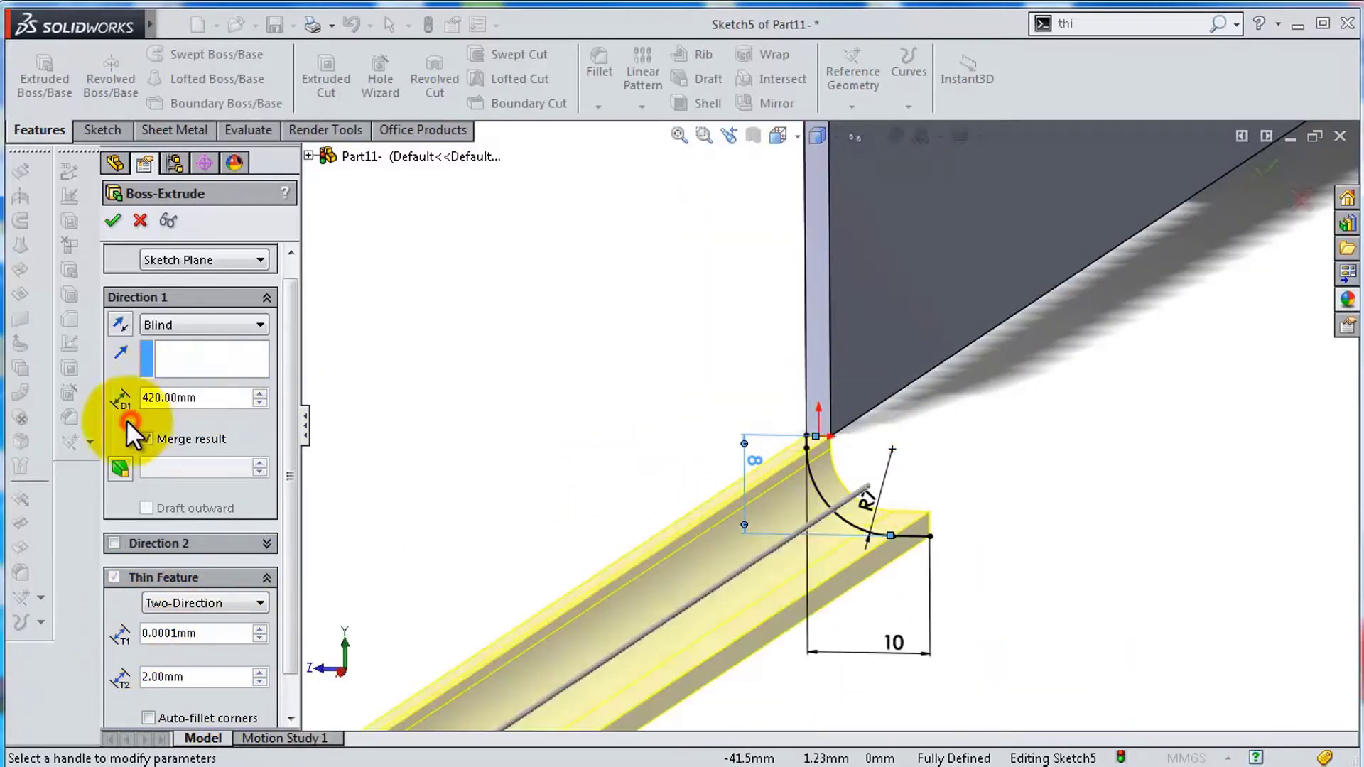
click(205, 259)
click(200, 316)
click(1264, 170)
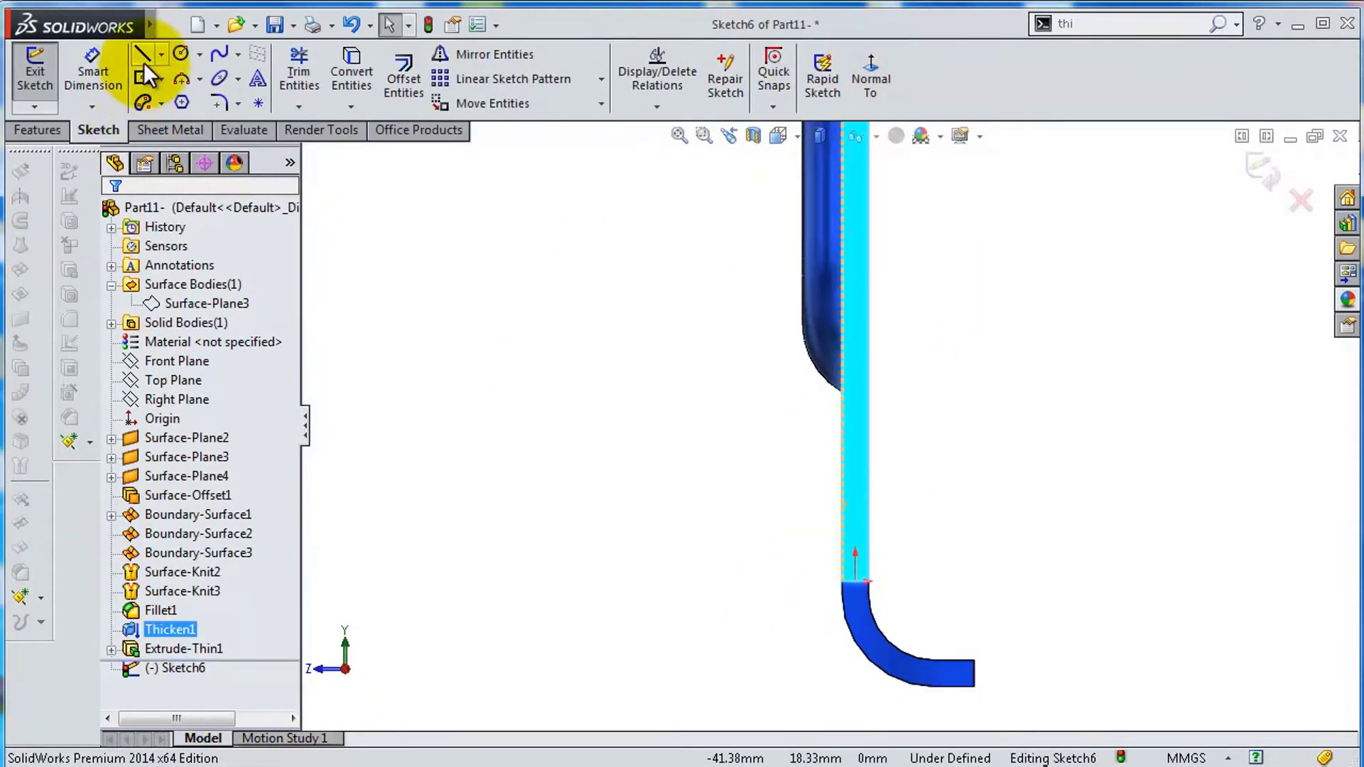
Build the rounded, shelled mounting tab on the lip with a 58 mm cut.
click(142, 55)
click(843, 541)
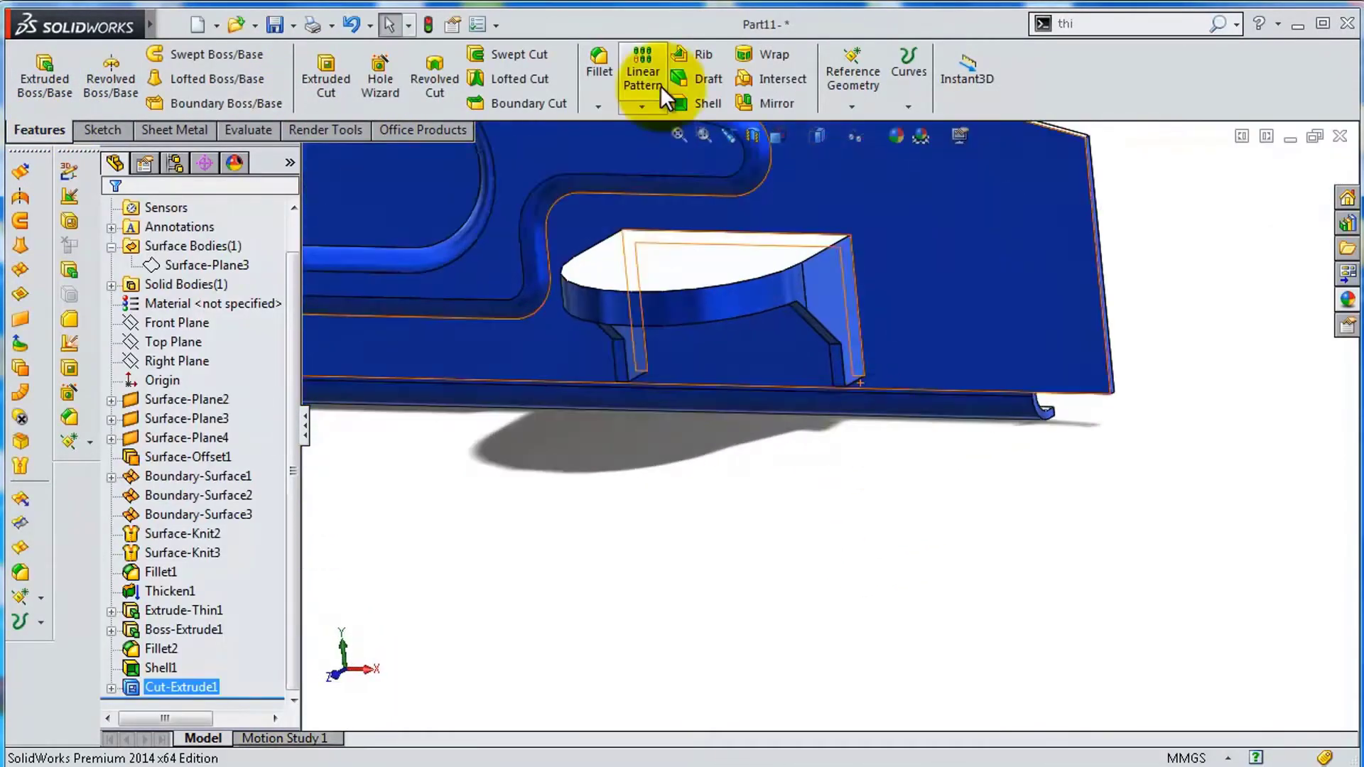
click(599, 68)
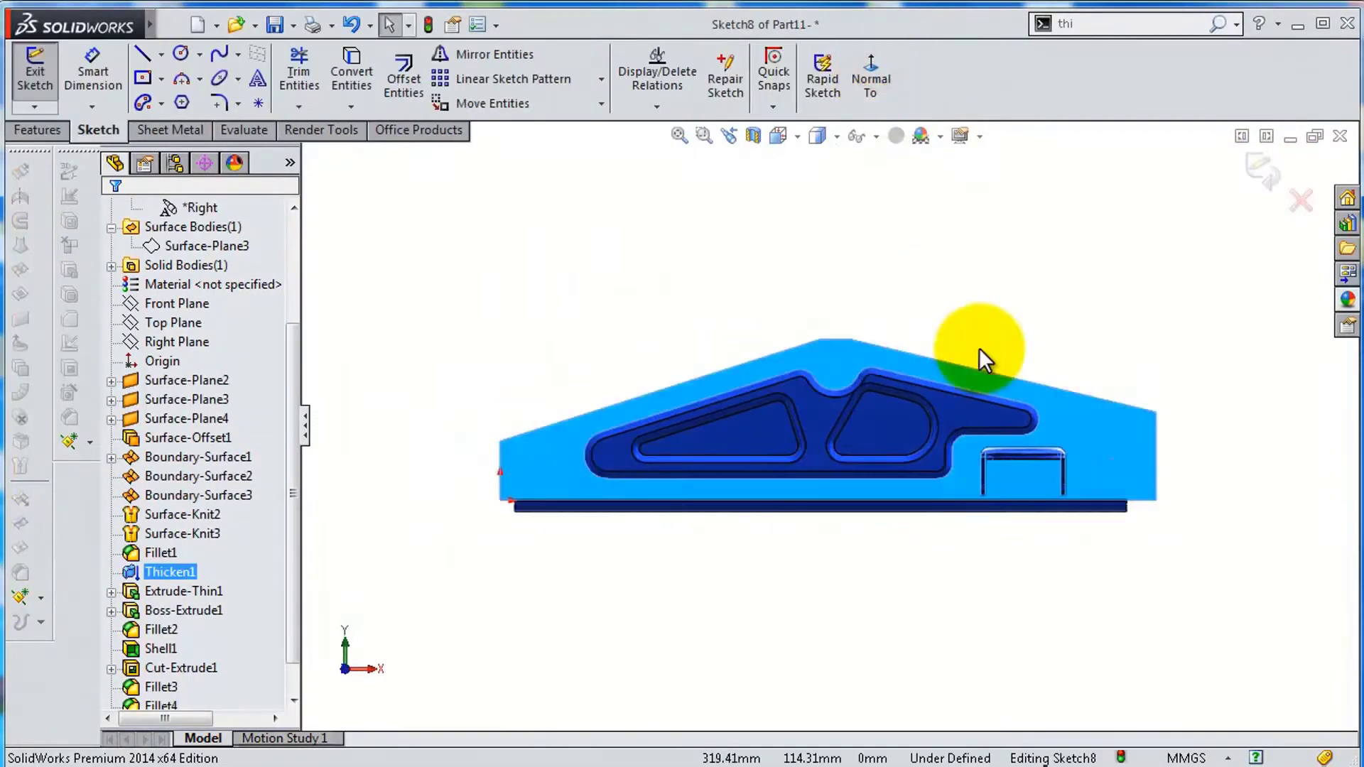
Draw the last hole circle and give the circles their Ø11 and Ø13 diameters.
drag(464, 503, 480, 503)
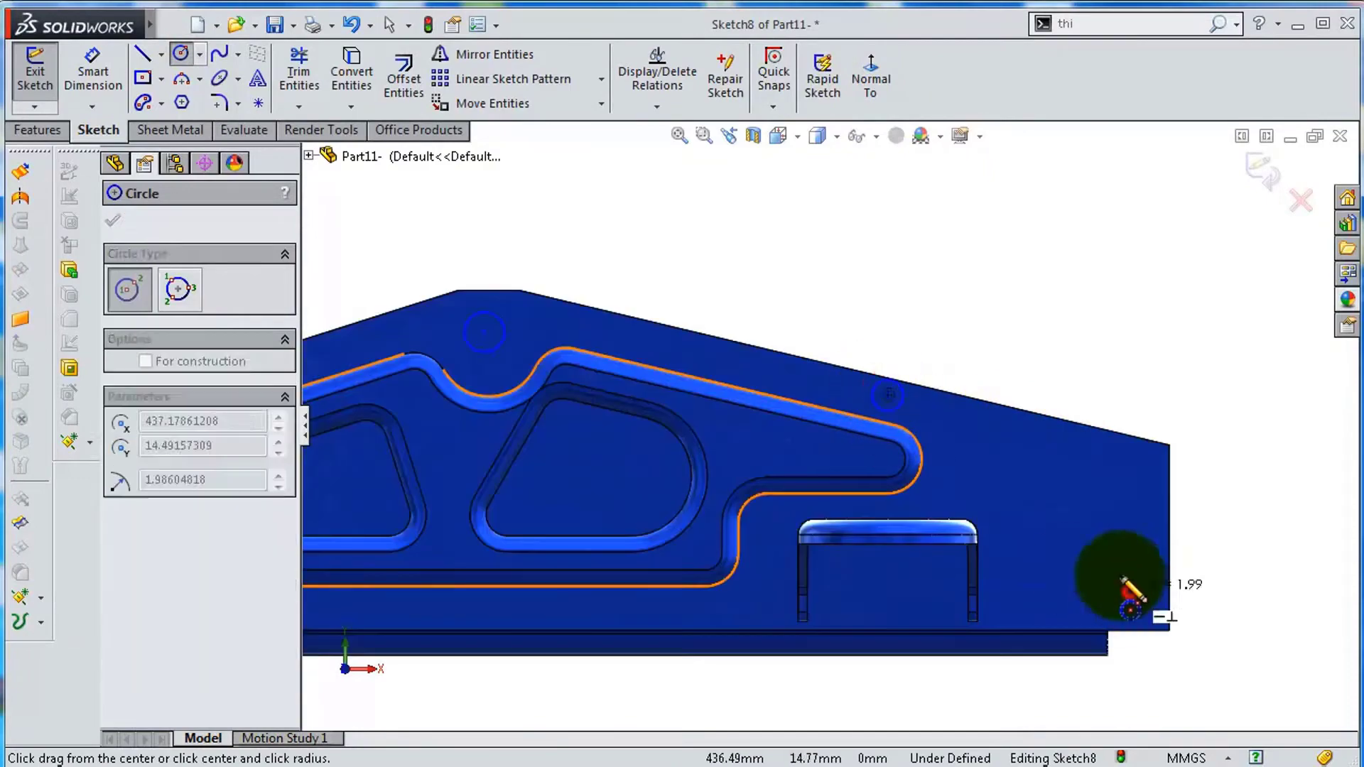
key(s)
click(685, 469)
click(420, 478)
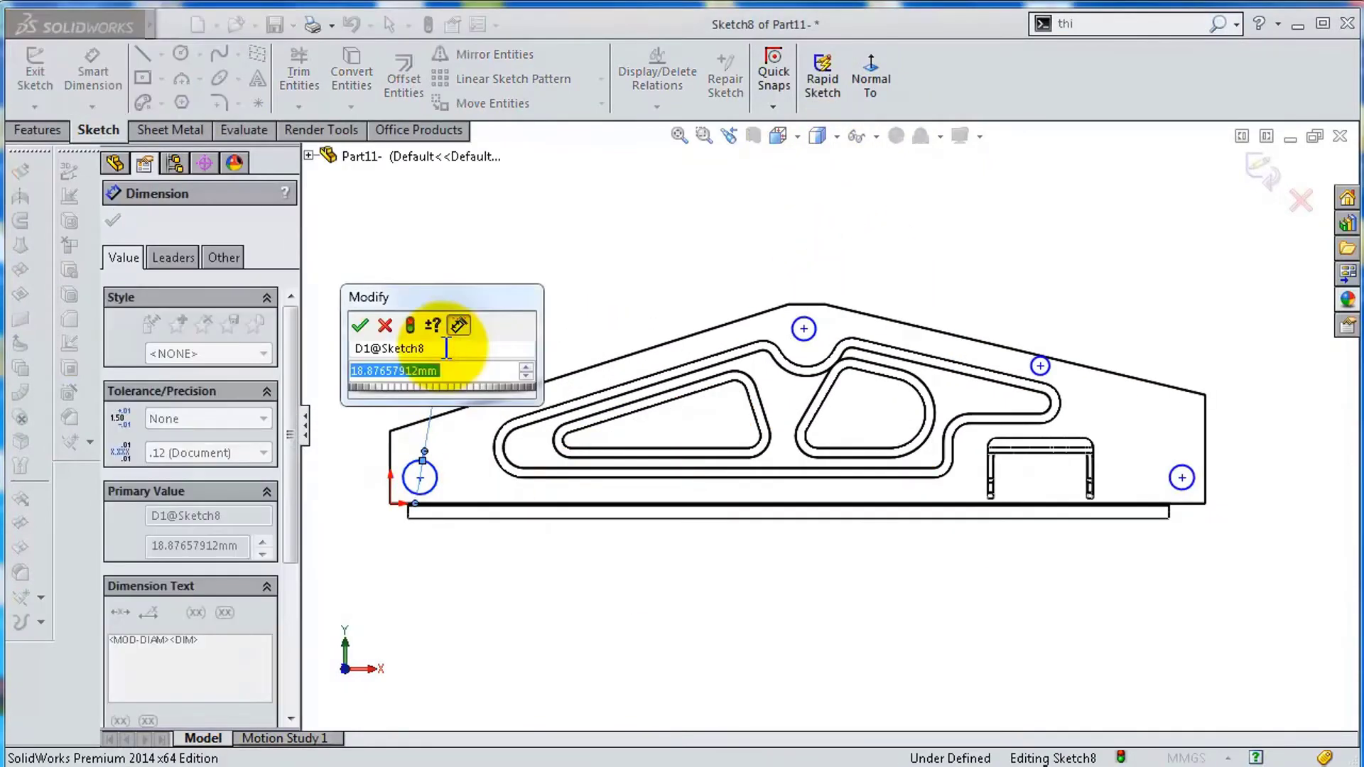
key(Return)
click(803, 329)
key(Return)
click(1041, 366)
click(1235, 564)
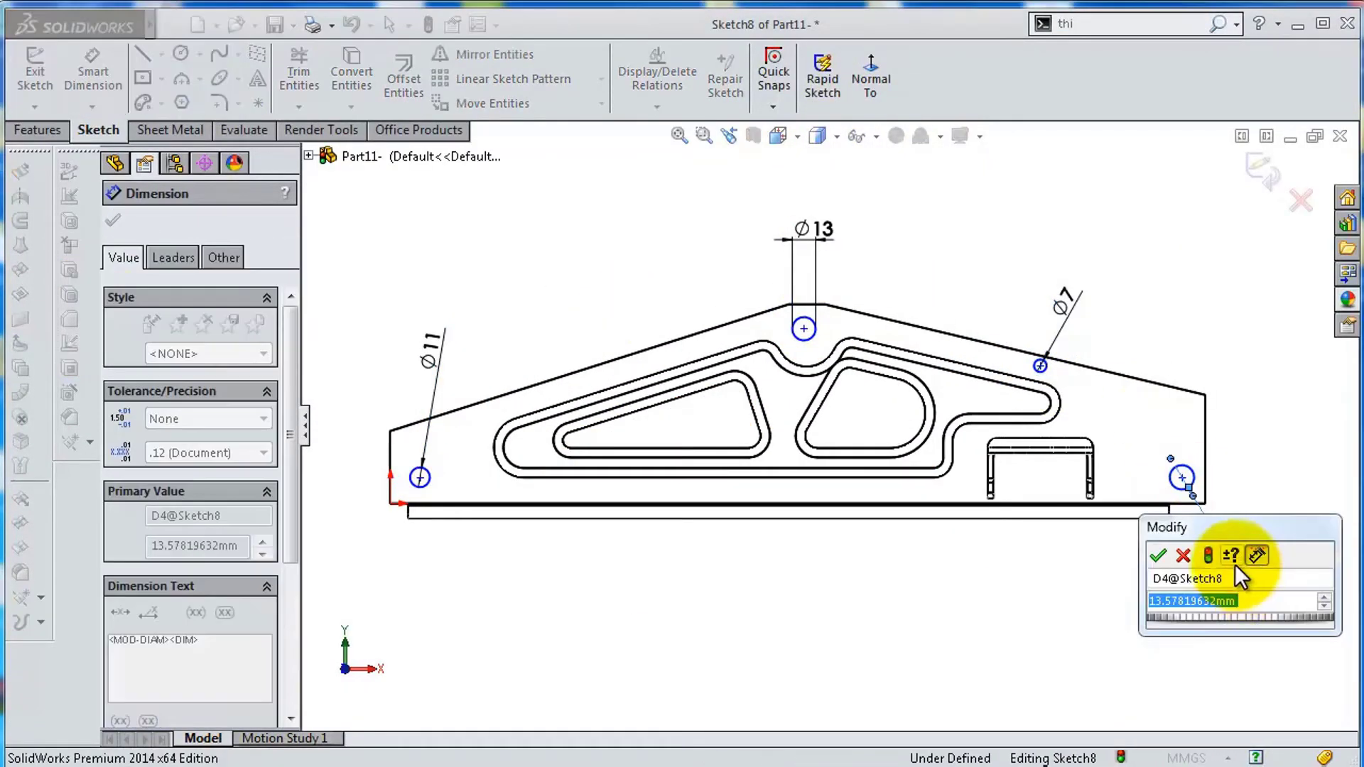
key(Return)
Set the top hole 19.50 below the apex, the right hole 20.50 from the edge, and a 130 distance.
scroll(904, 356, up, 3)
click(457, 269)
scroll(672, 412, down, 3)
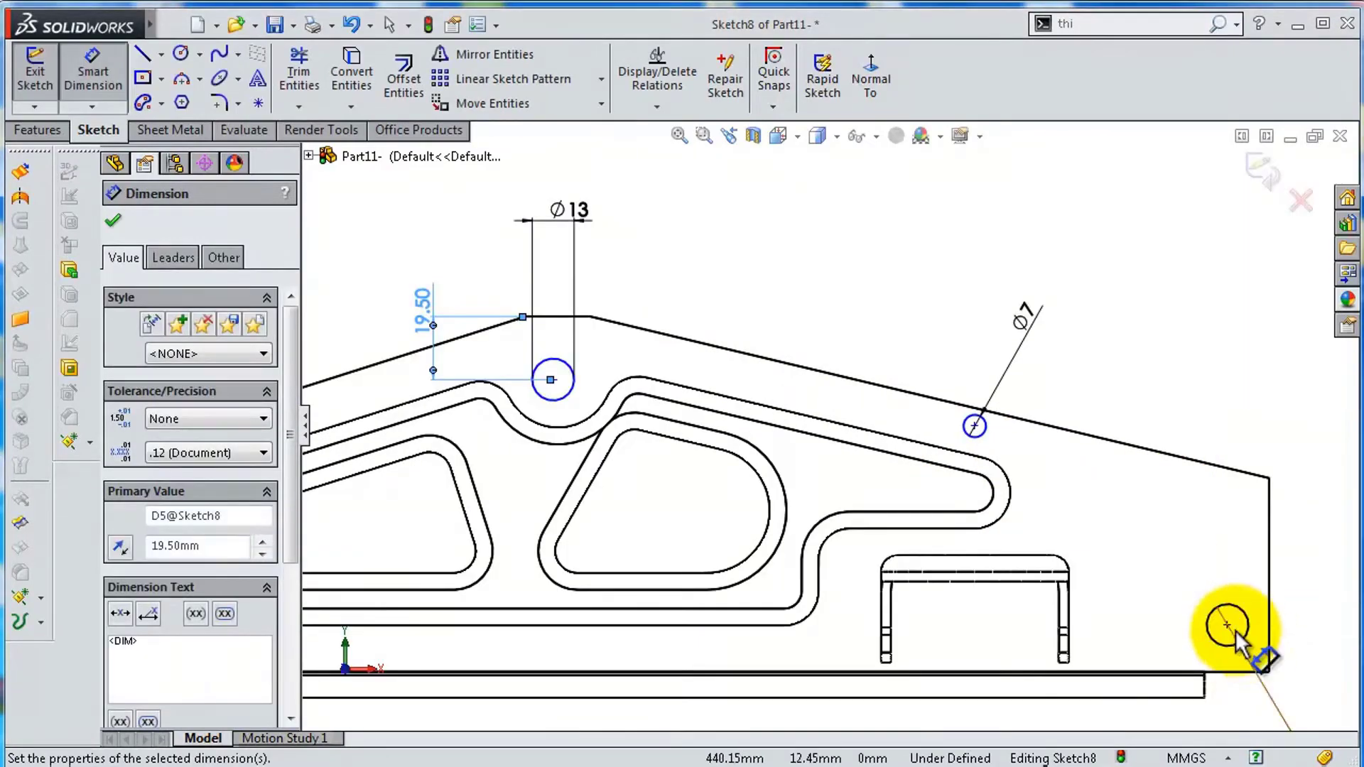
click(1045, 543)
click(1046, 571)
click(1036, 637)
click(1004, 388)
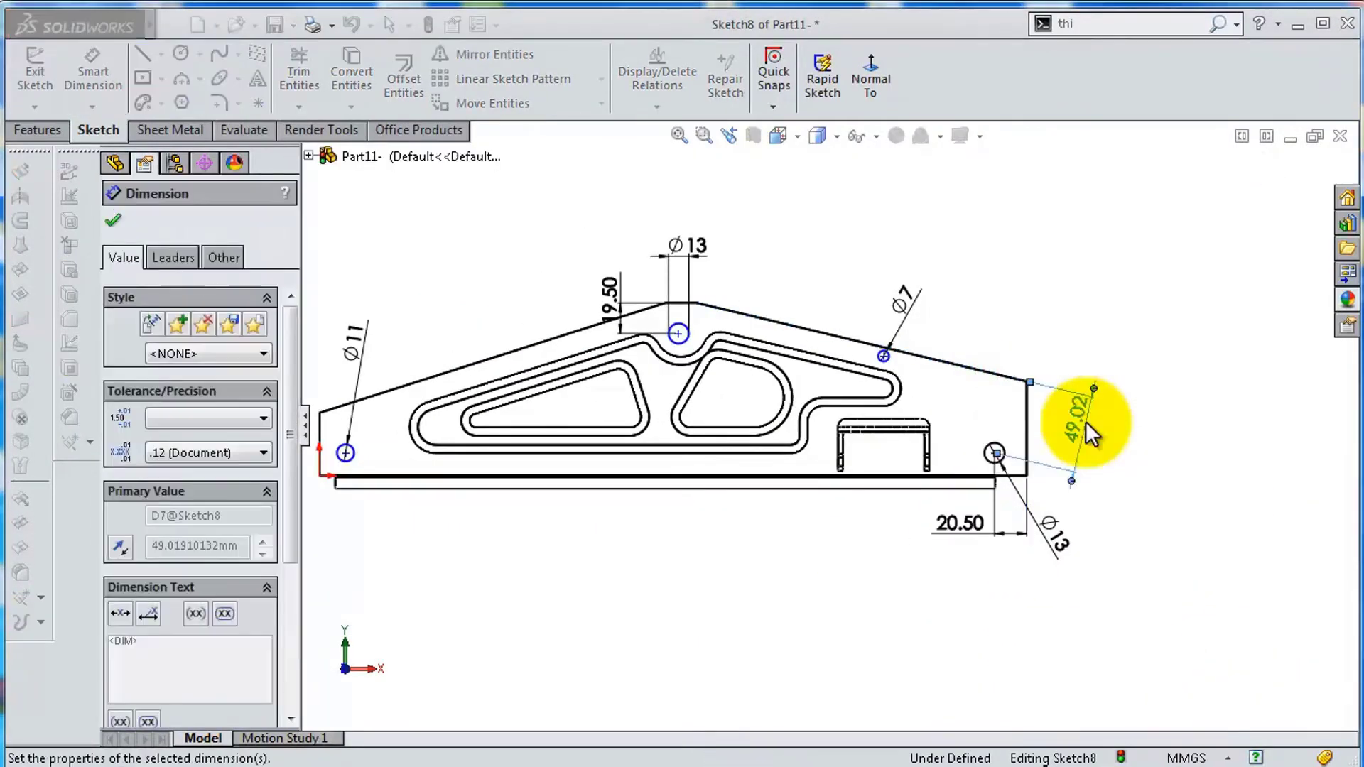
scroll(1085, 420, down, 5)
click(806, 365)
click(1249, 427)
click(1130, 306)
key(Return)
Place the Ø7 hole 7 mm from the sloped top edge and align the top hole under the apex.
click(634, 360)
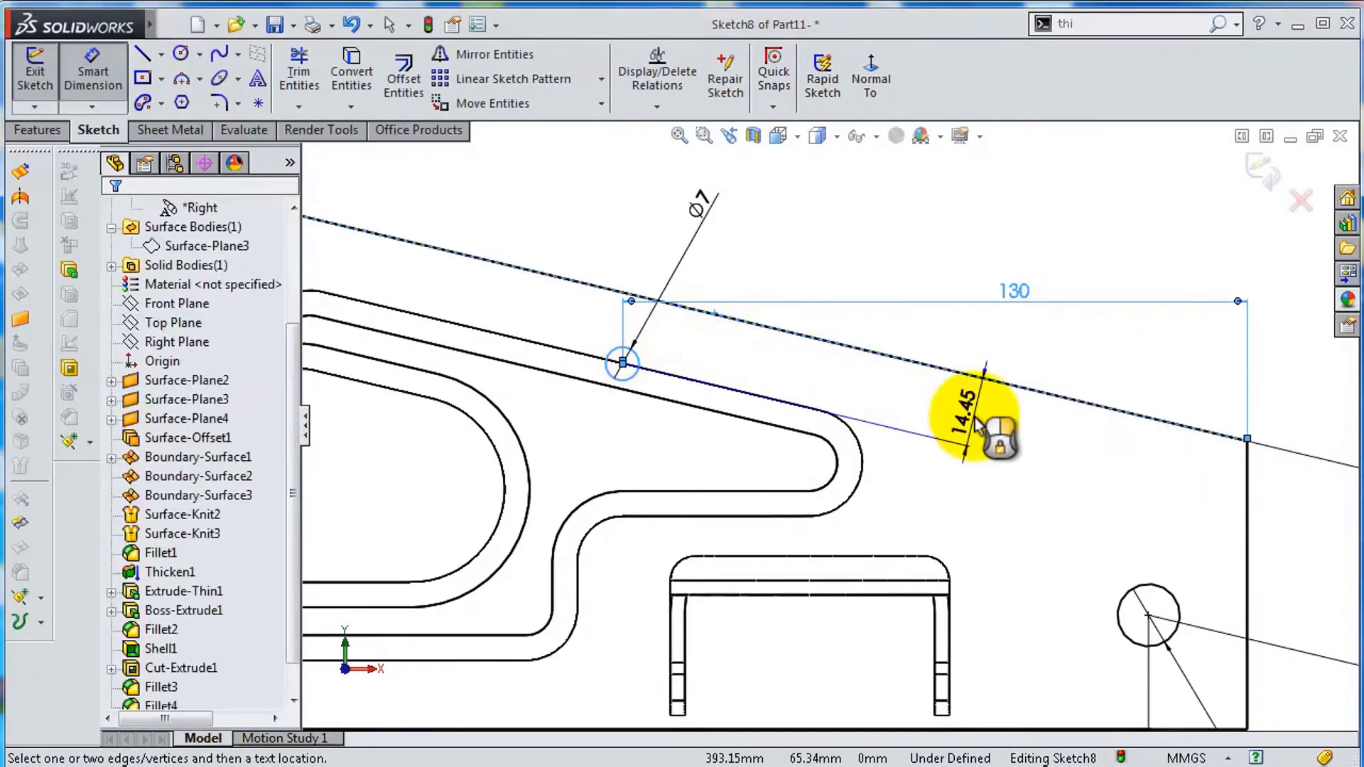
click(974, 394)
click(968, 405)
scroll(711, 391, up, 3)
scroll(710, 341, down, 3)
click(772, 328)
click(766, 300)
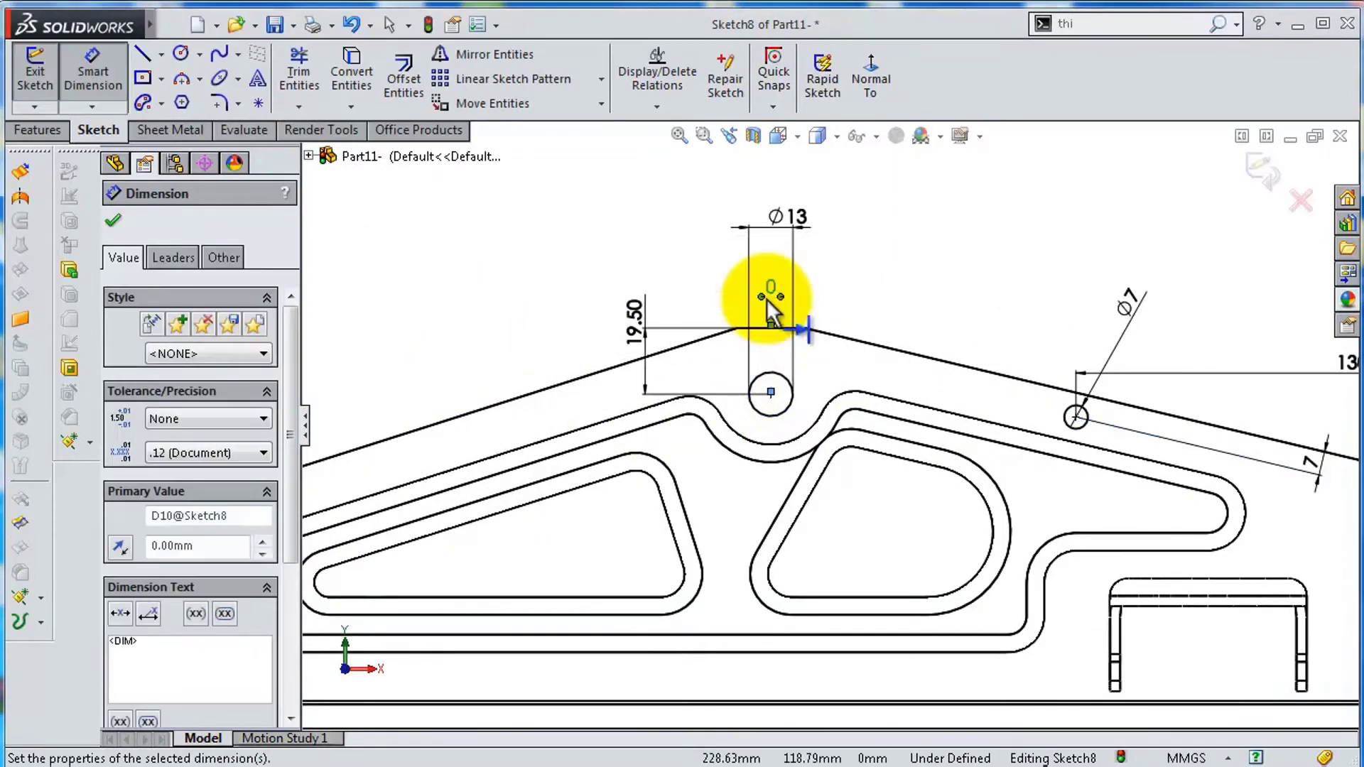
scroll(381, 564, up, 3)
Locate the lower-left hole 12.50 and 30 mm from the plate's edges.
click(314, 609)
click(387, 557)
scroll(426, 640, down, 2)
click(459, 629)
text(12.5)
key(Return)
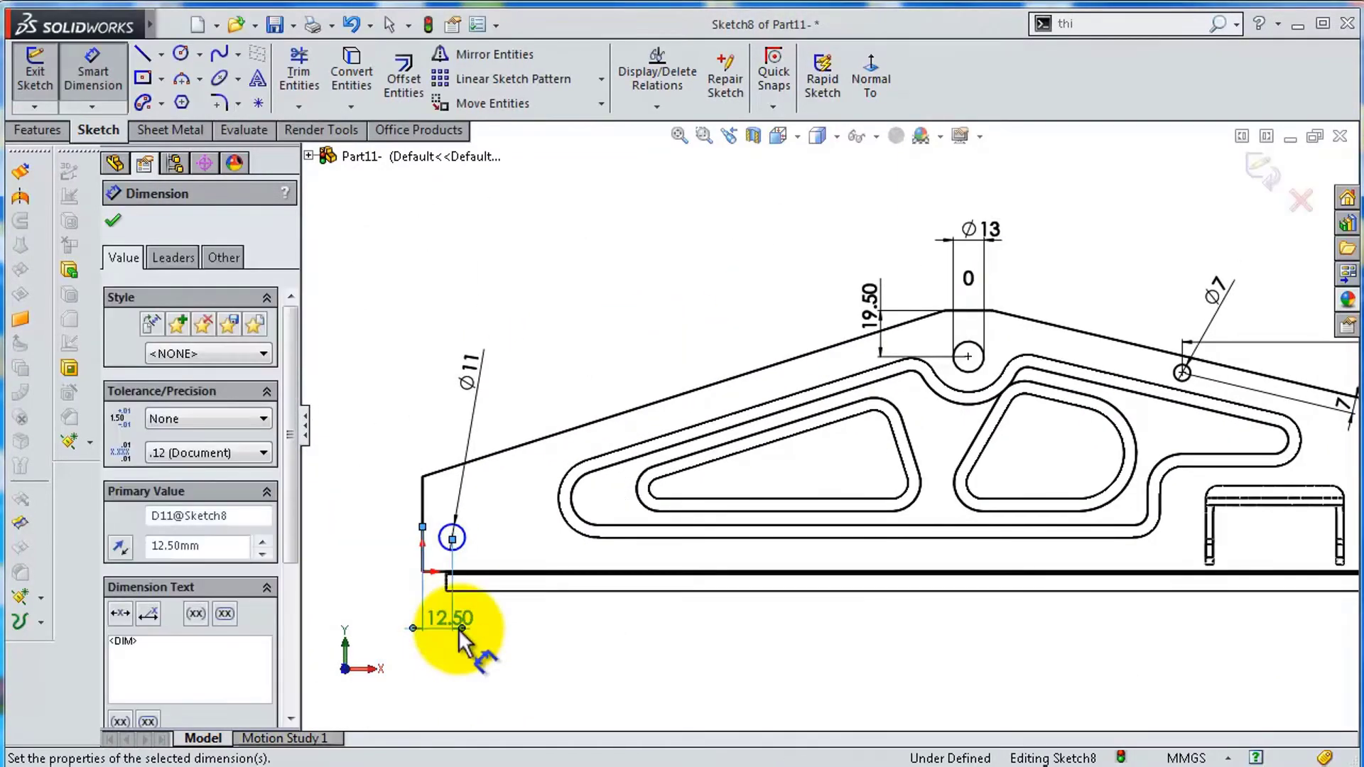
click(452, 542)
click(423, 476)
click(359, 510)
Cut the four holes from Sketch8 Through All the plate.
click(192, 226)
click(38, 130)
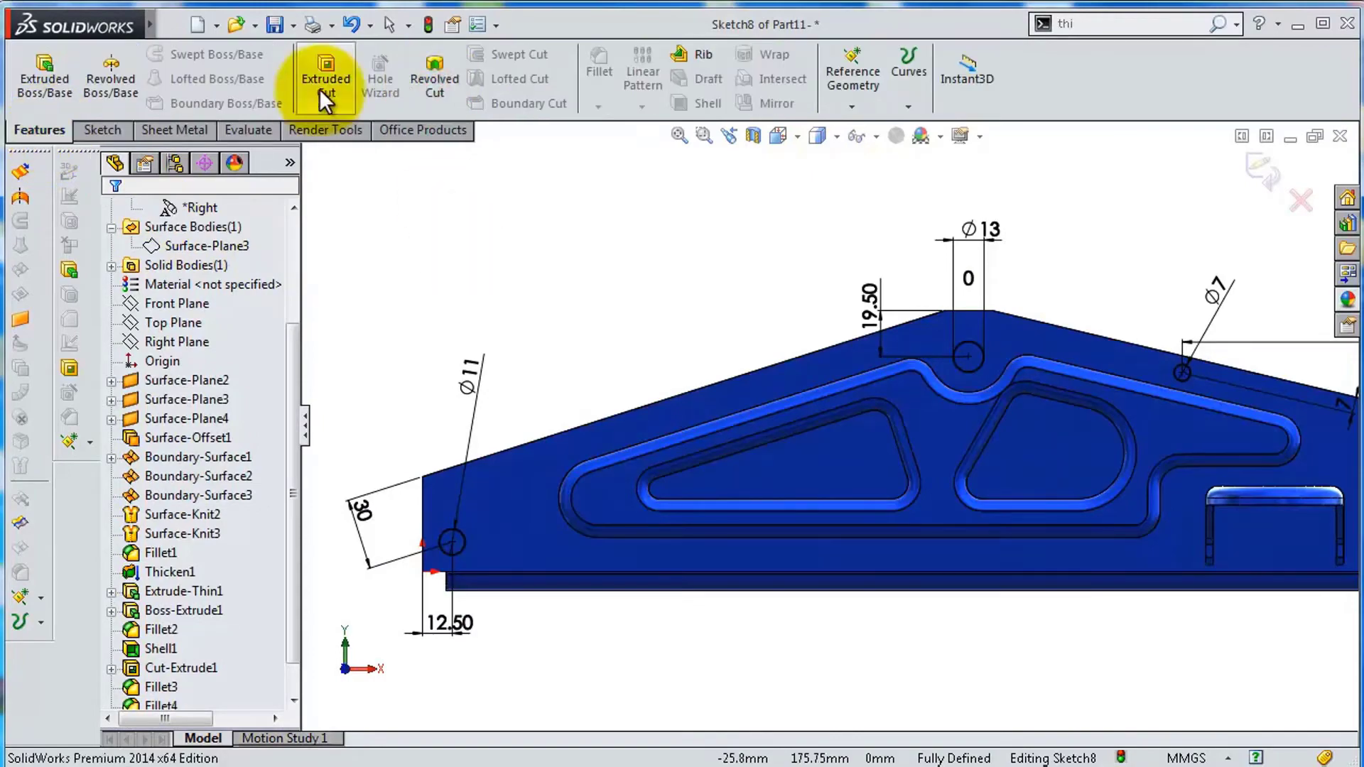
click(326, 78)
click(258, 366)
click(116, 183)
mouse_move(818, 426)
middle_down()
mouse_move(889, 442)
mouse_move(1019, 374)
middle_up()
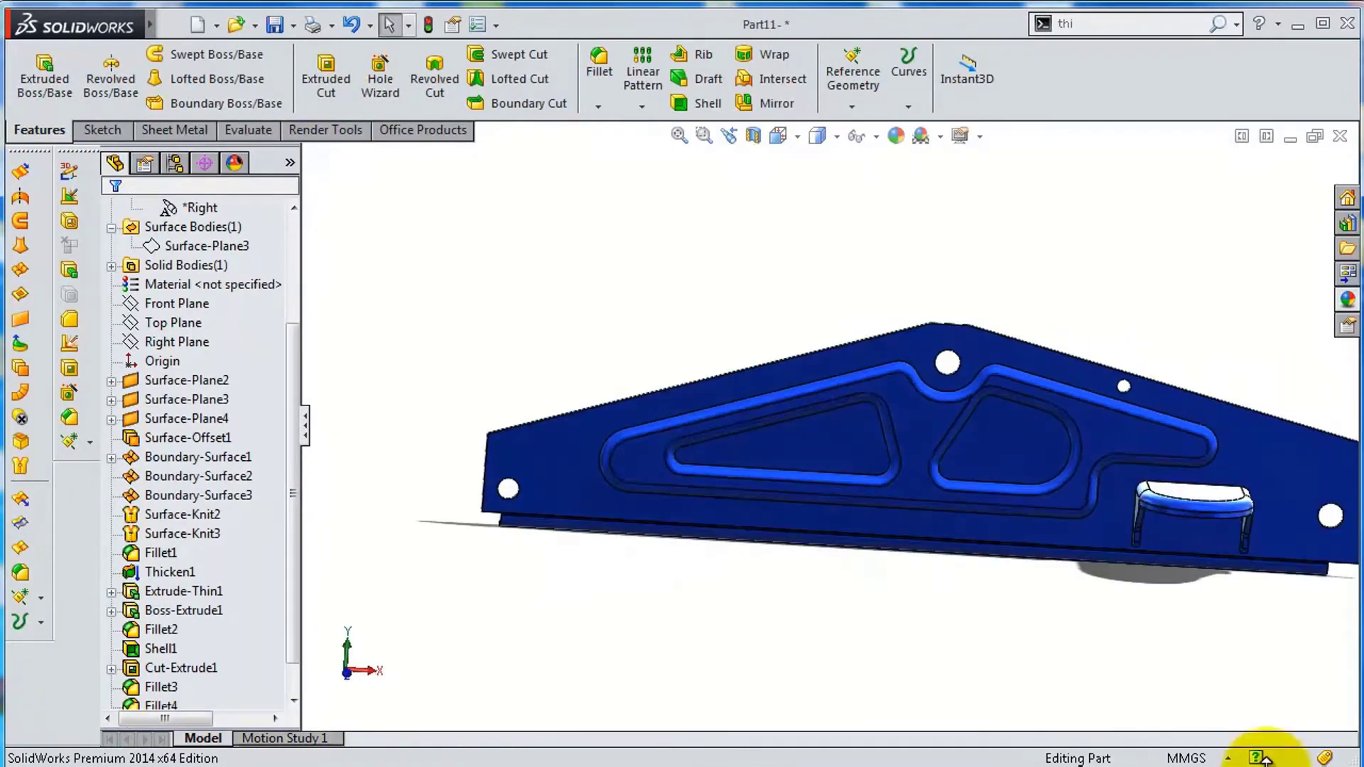
Sketch offset rings around the lower-left and upper holes on the plate's front face.
click(1020, 374)
click(725, 420)
click(870, 75)
click(403, 78)
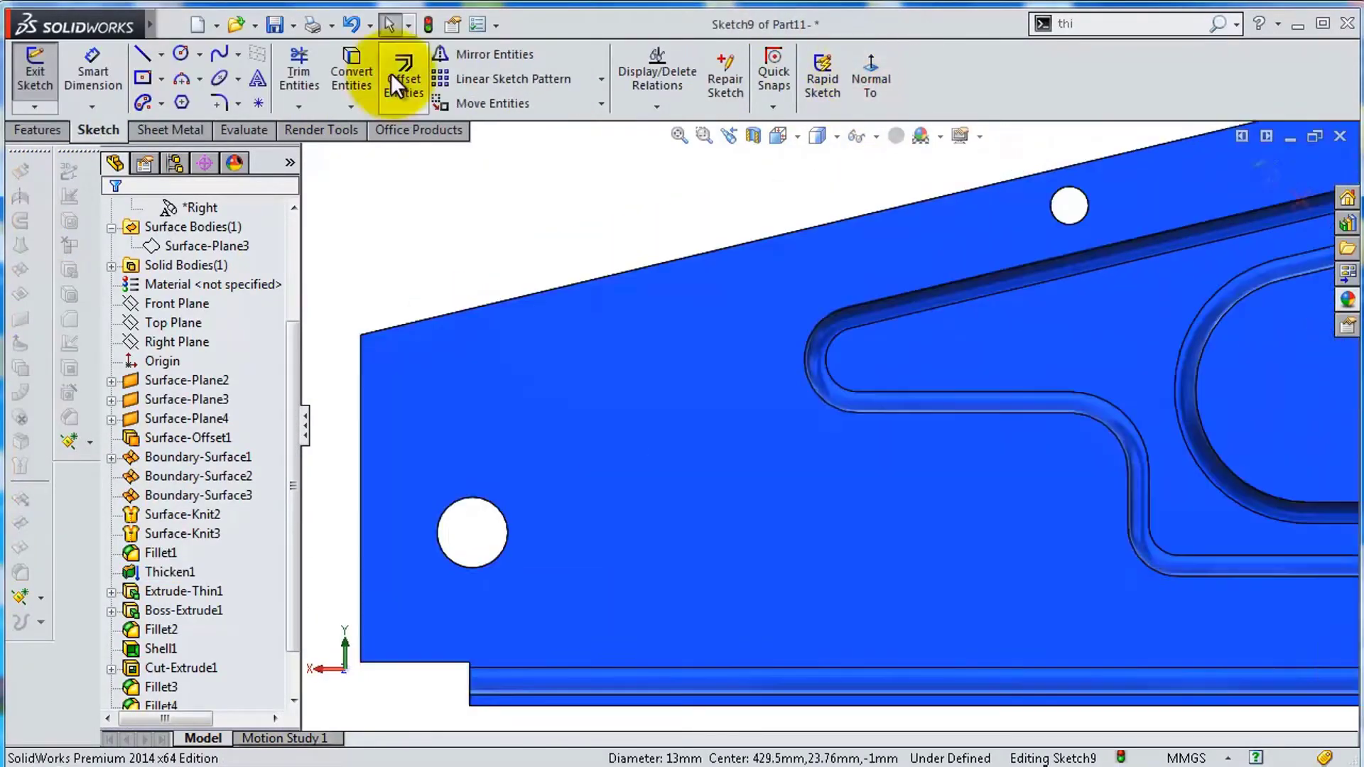
click(488, 542)
key(Return)
click(429, 88)
click(1151, 313)
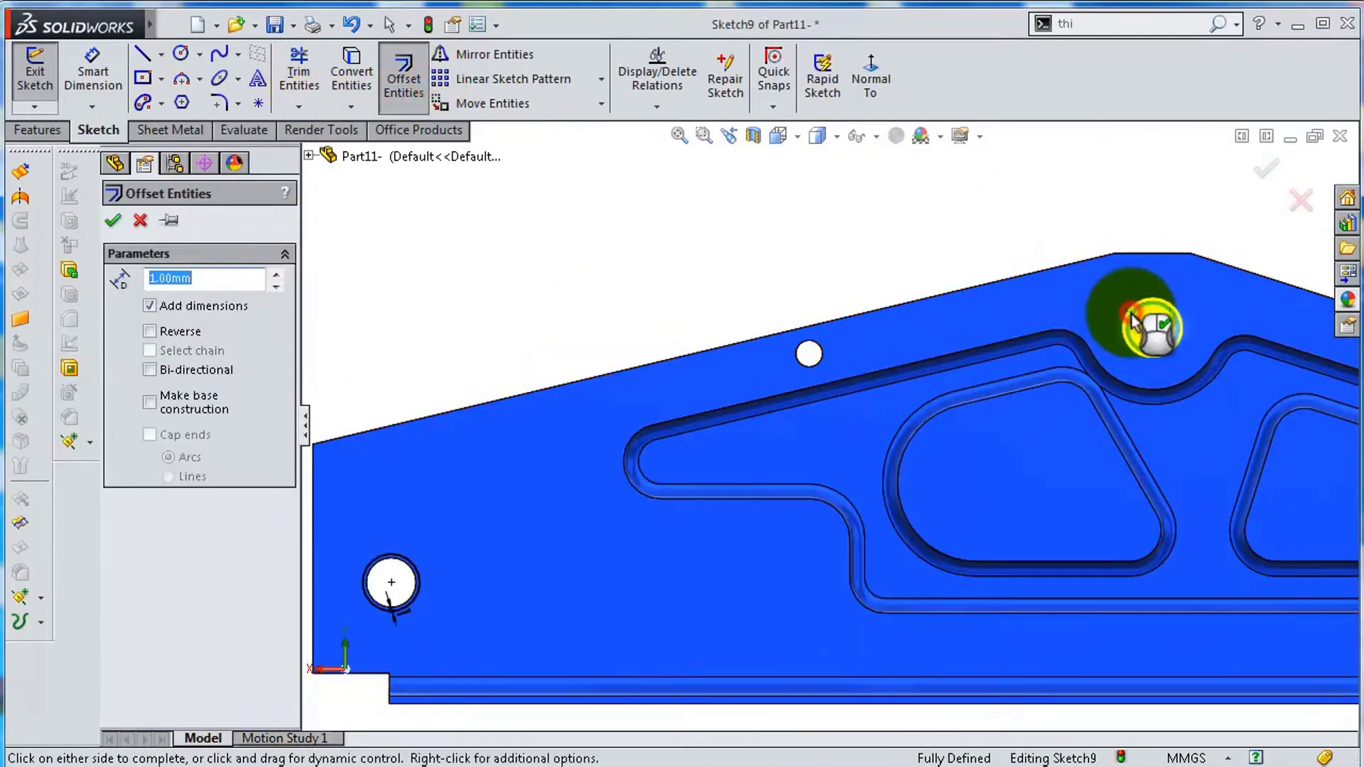
key(Return)
Extrude the rings as a thin-wall boss with 5 mm walls, 3 mm high.
click(44, 131)
click(44, 78)
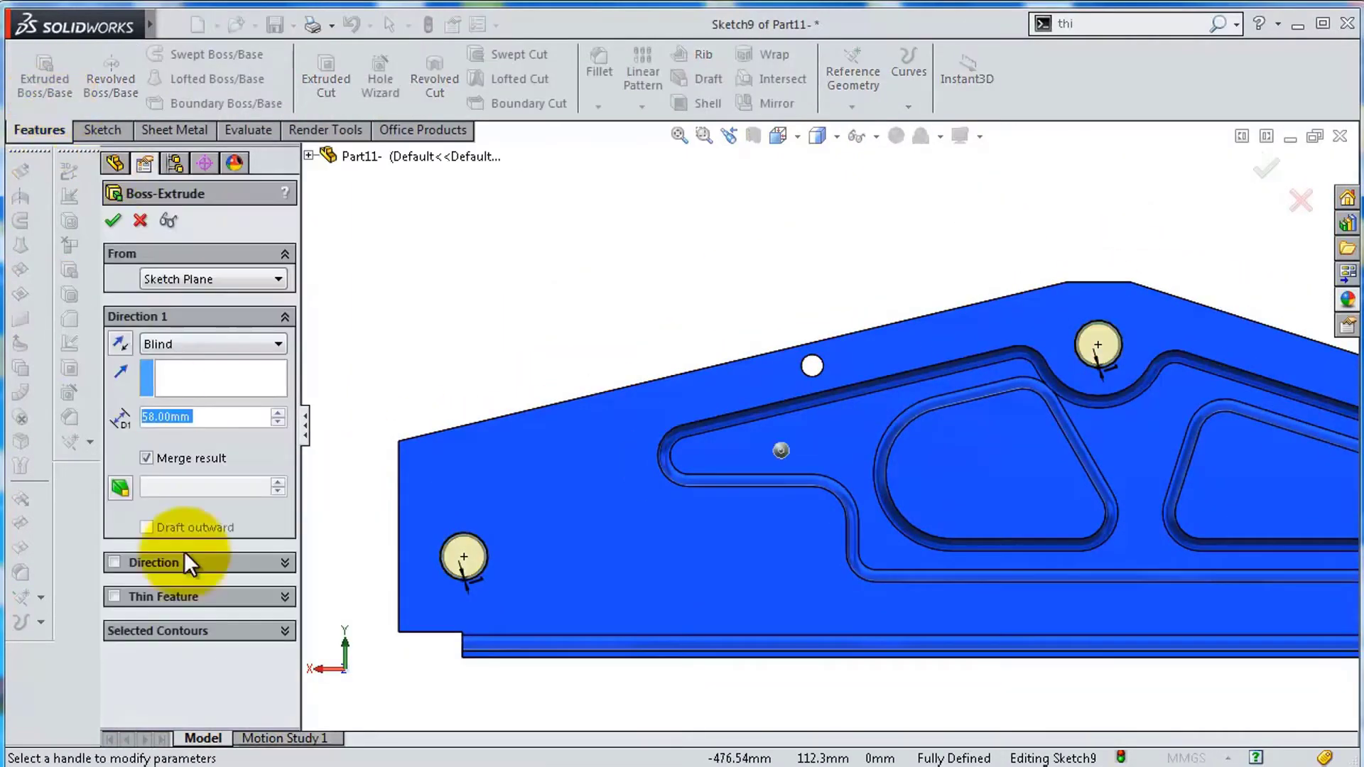
click(114, 597)
text(5)
key(Return)
scroll(1052, 426, up, 5)
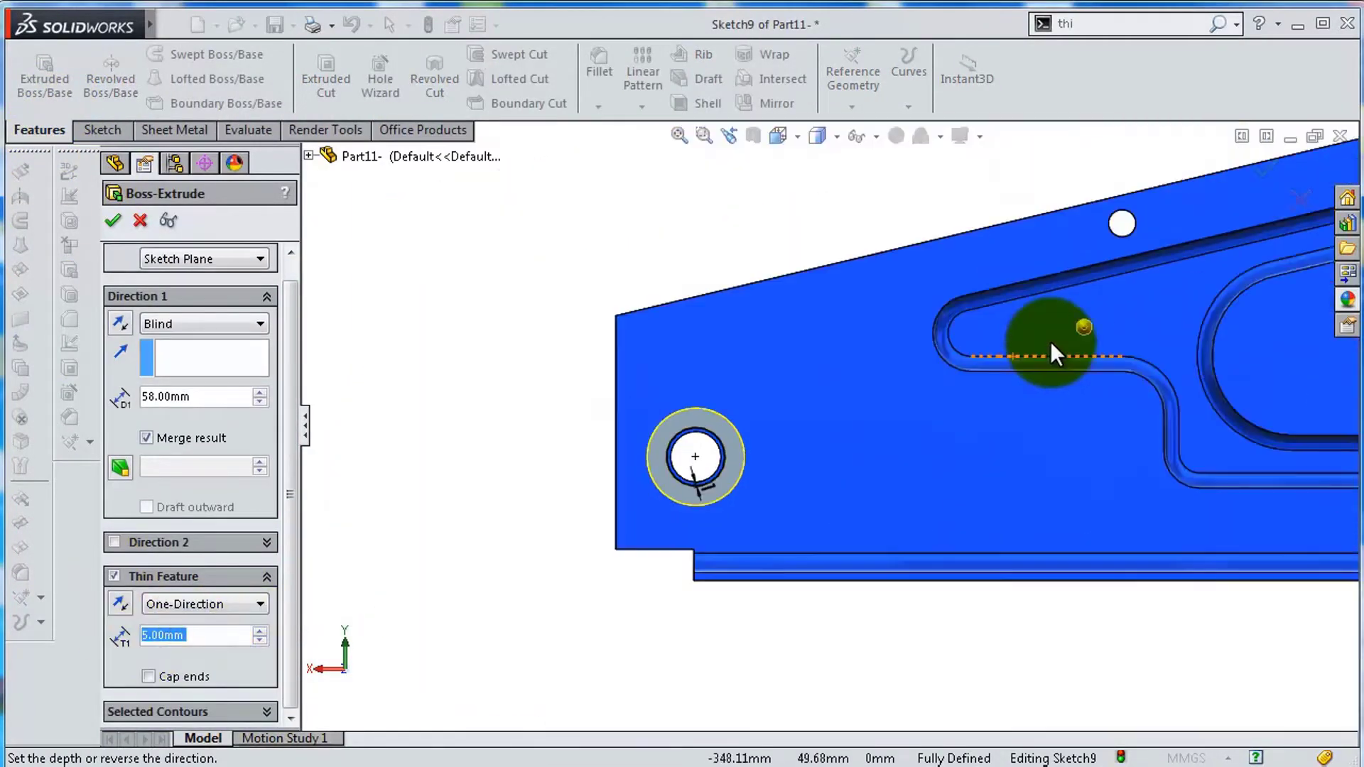
middle_drag(600, 366, 569, 398)
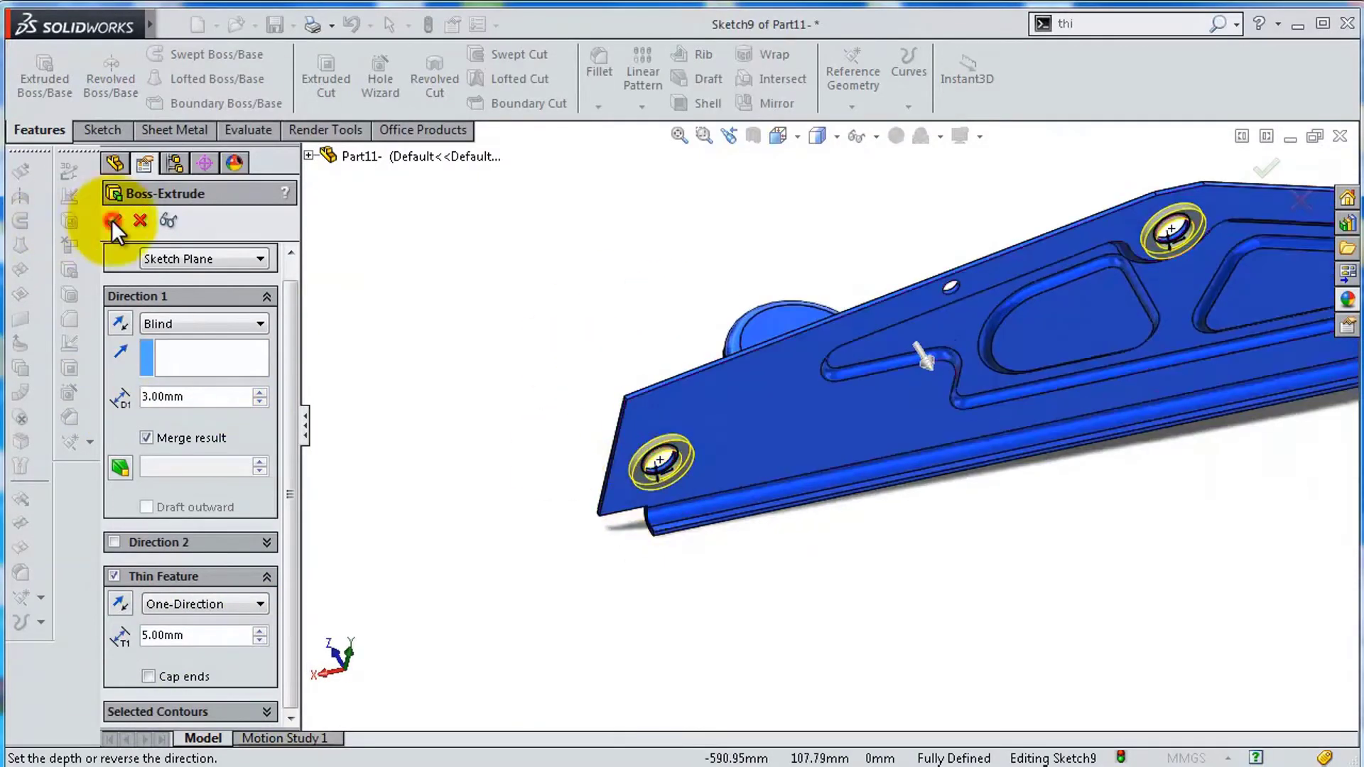
click(113, 221)
mouse_move(1042, 481)
middle_down()
mouse_move(963, 331)
mouse_move(1038, 351)
middle_up()
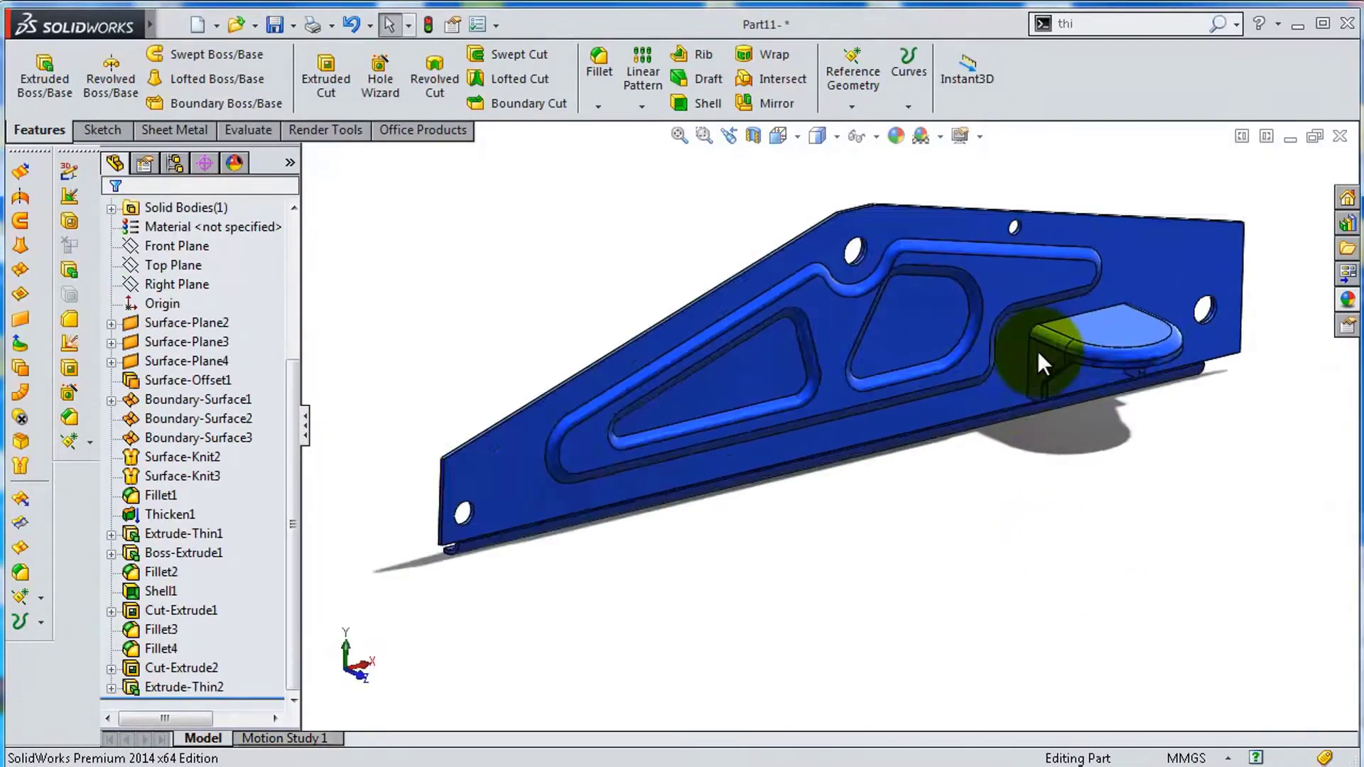
Start a sketch on the face and draw a circle beside the groove bend near the apex.
scroll(1037, 351, down, 5)
click(788, 304)
click(817, 281)
click(837, 137)
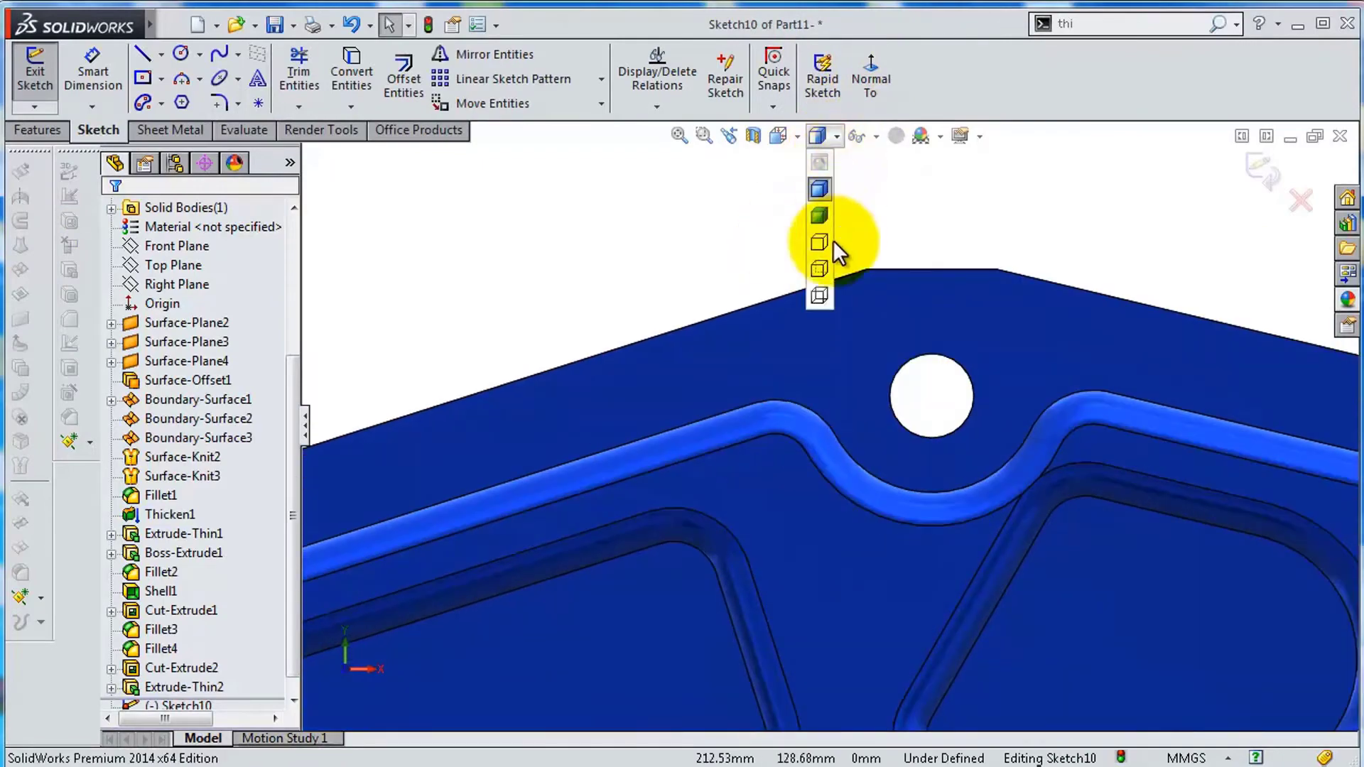
click(825, 241)
click(182, 53)
click(785, 510)
click(751, 485)
Dimension the new circle to Ø15.
click(810, 529)
click(842, 574)
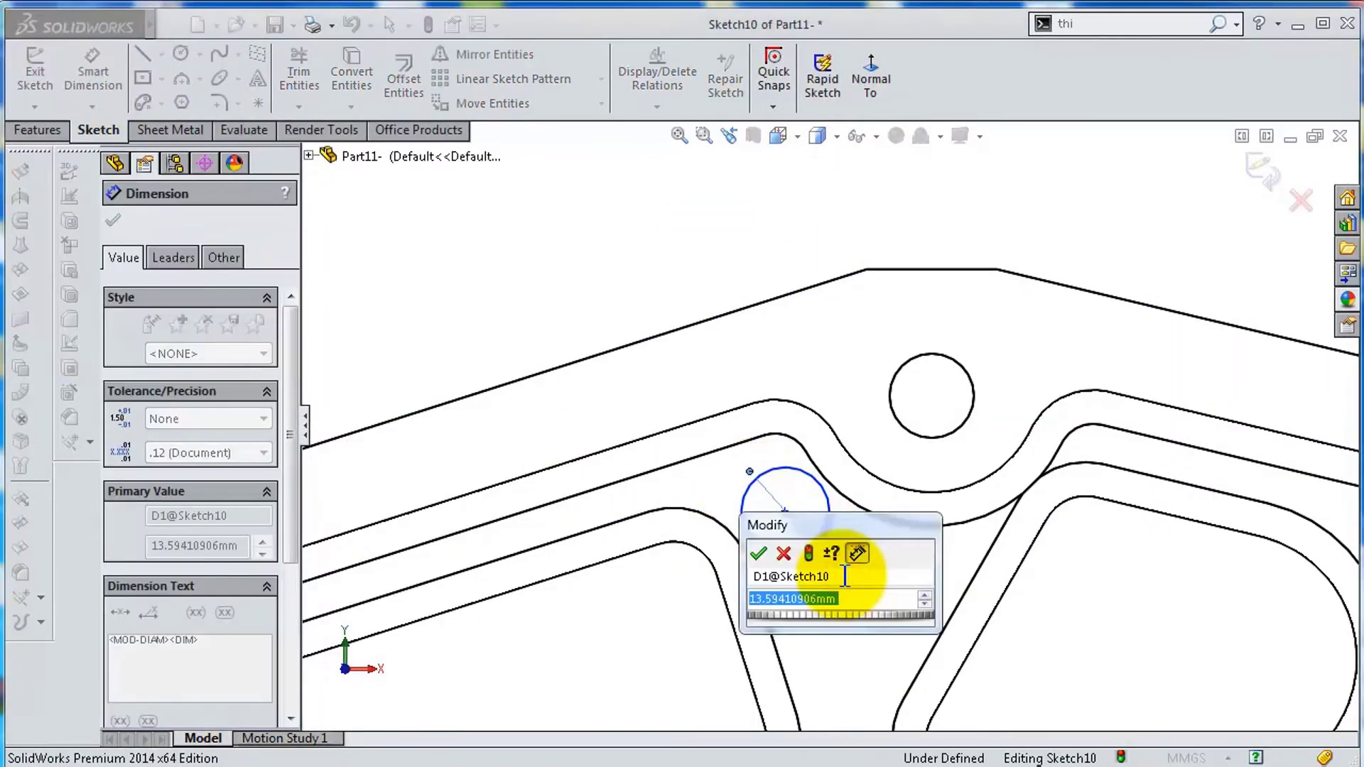
text(15)
key(Return)
key(Escape)
Locate the Ø15 circle 15 mm horizontally and vertically from the apex corner and exit the sketch.
click(830, 415)
click(892, 264)
click(859, 188)
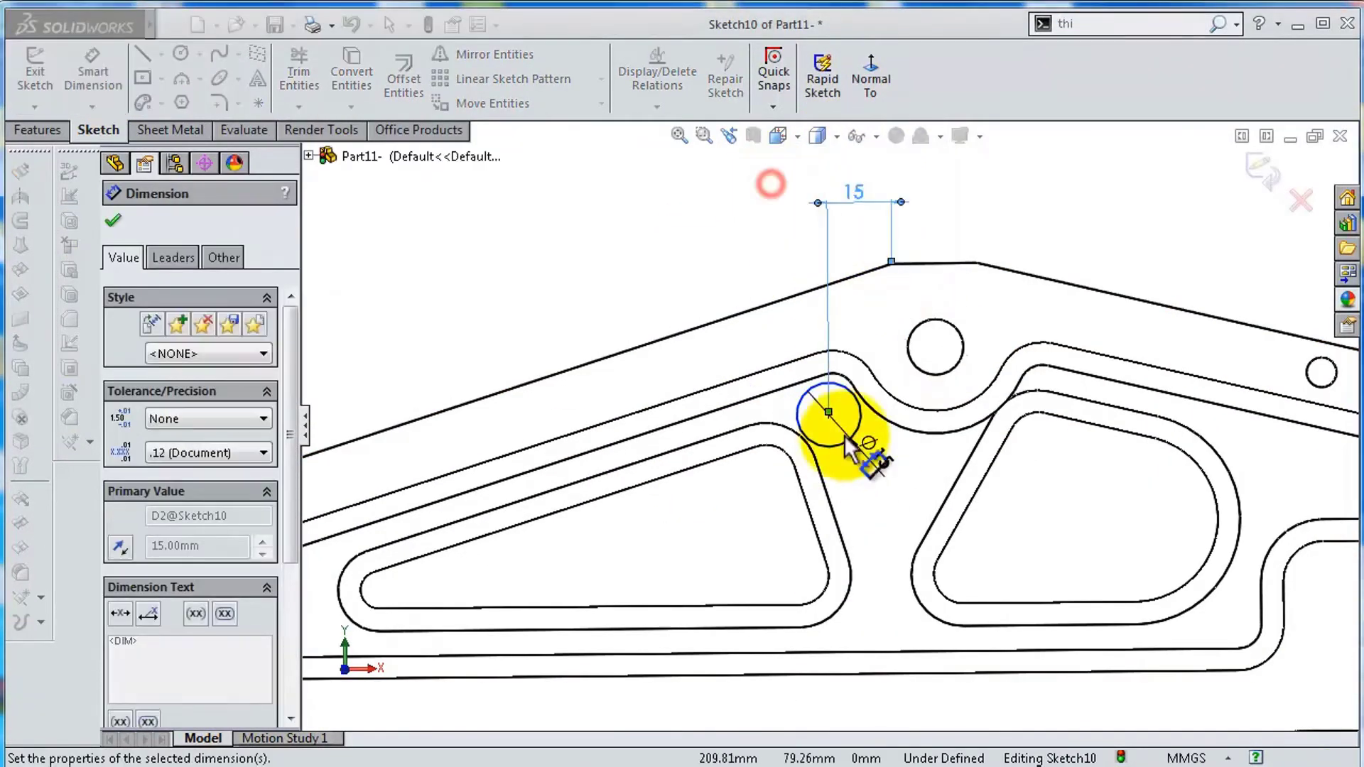
click(891, 265)
click(706, 350)
key(ctrl+b)
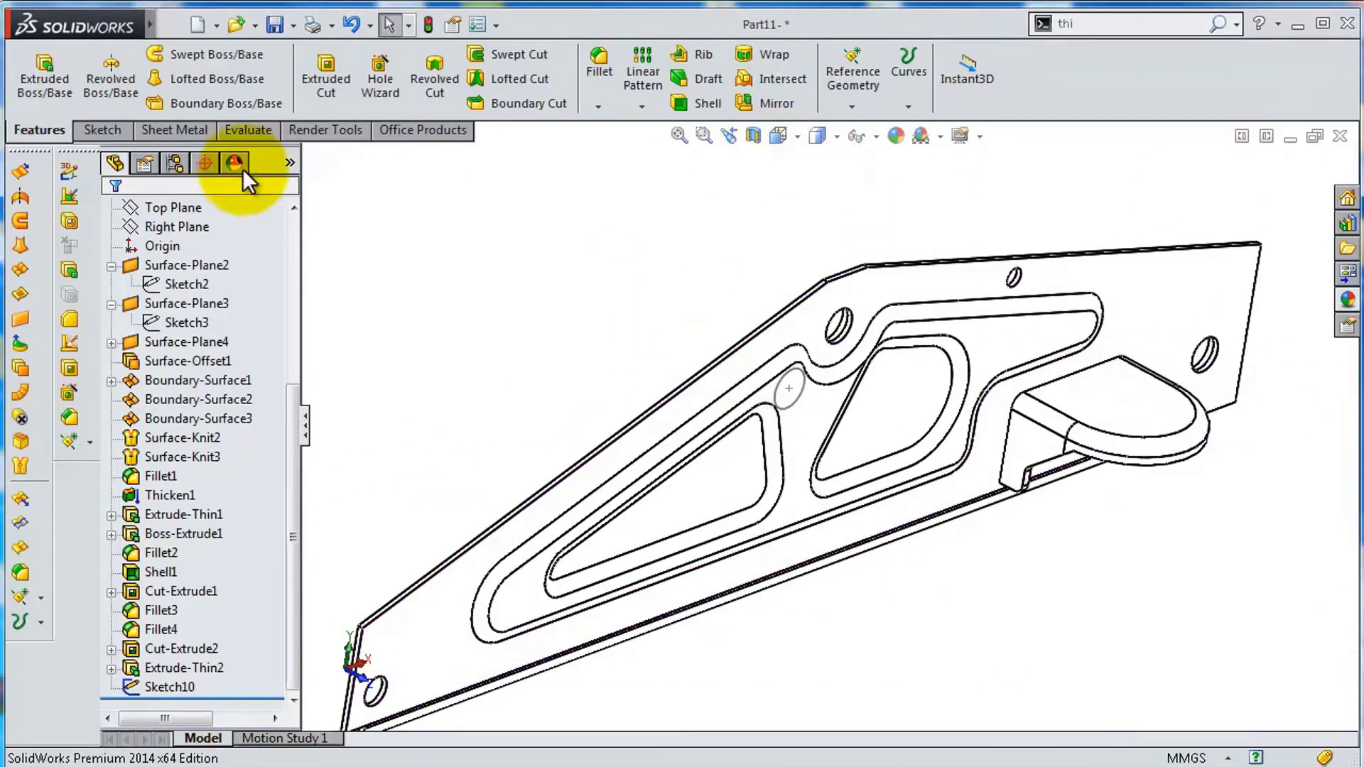
Extrude the circle into a round boss in both directions, 40 mm in Direction 2.
click(44, 71)
click(789, 388)
click(132, 566)
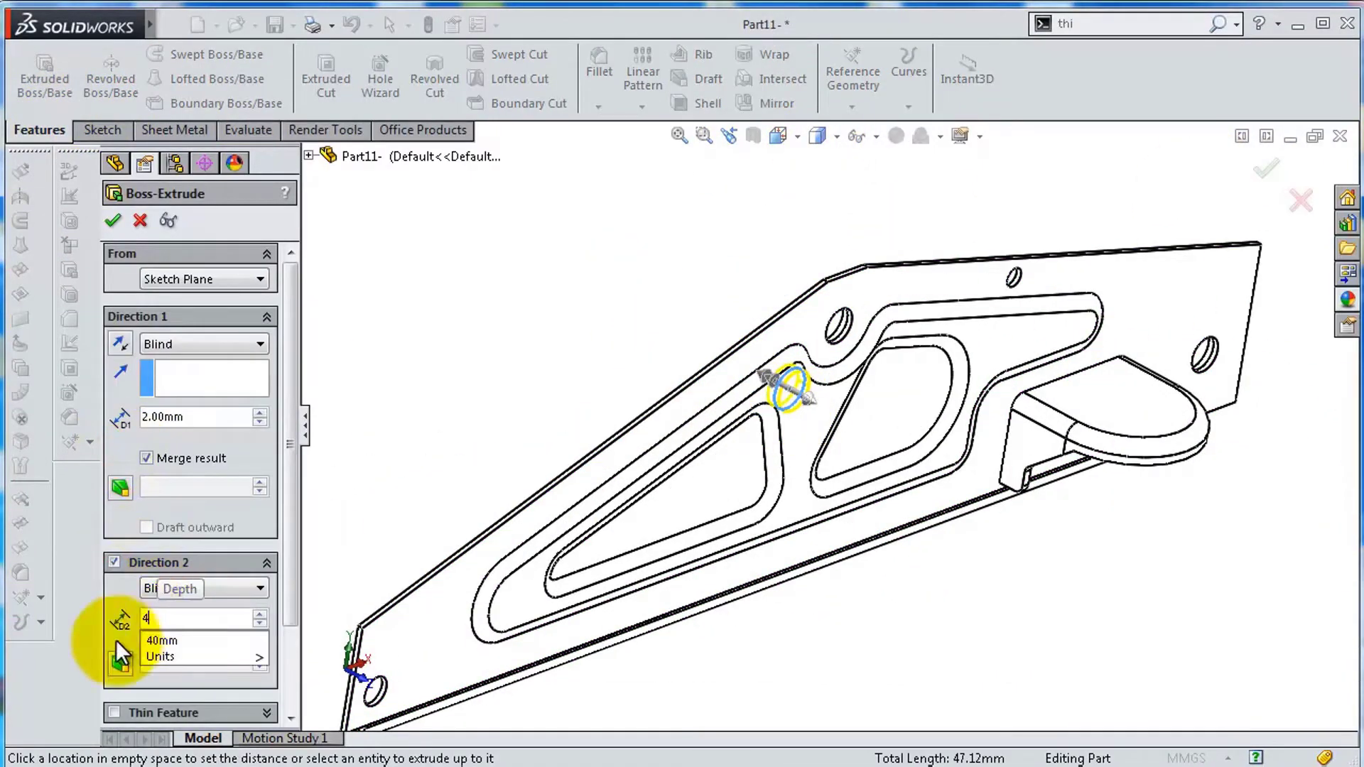
click(819, 189)
scroll(822, 420, down, 5)
scroll(868, 441, down, 3)
Fillet the round boss's edges, including its base edge (Fillet5 and Fillet6).
key(Return)
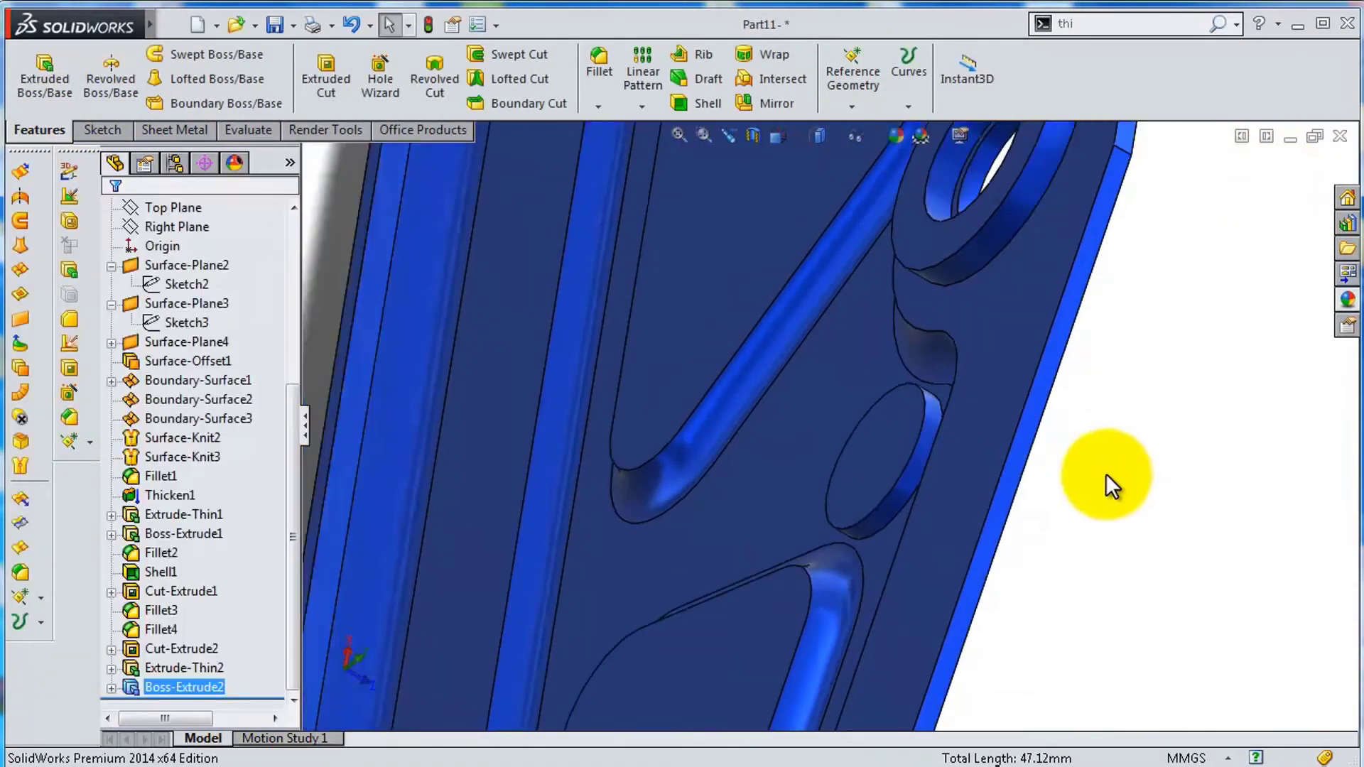
click(872, 471)
scroll(872, 471, up, 3)
click(1265, 168)
scroll(685, 243, down, 5)
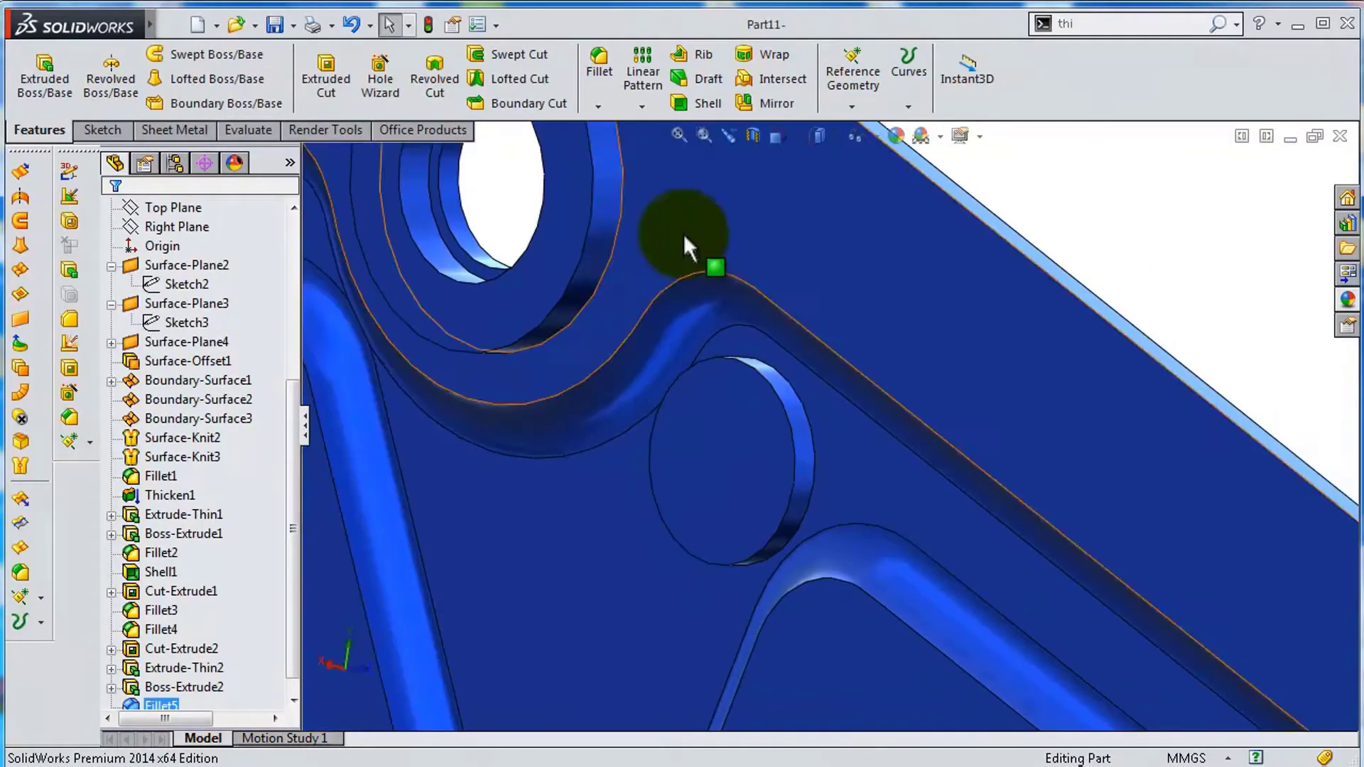
key(Return)
click(791, 450)
key(Return)
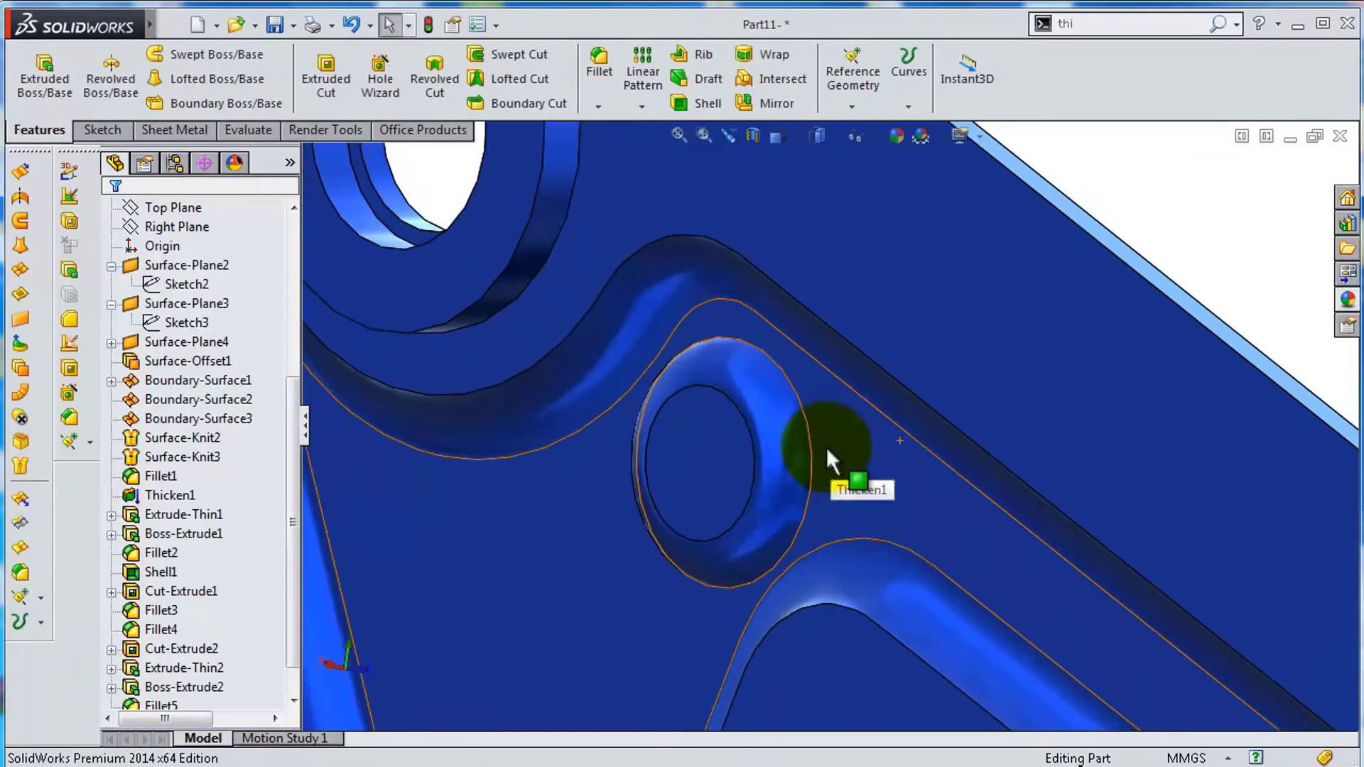
Convert the boss top's inner circle and extrude it into a small pin.
click(739, 440)
click(816, 390)
click(41, 134)
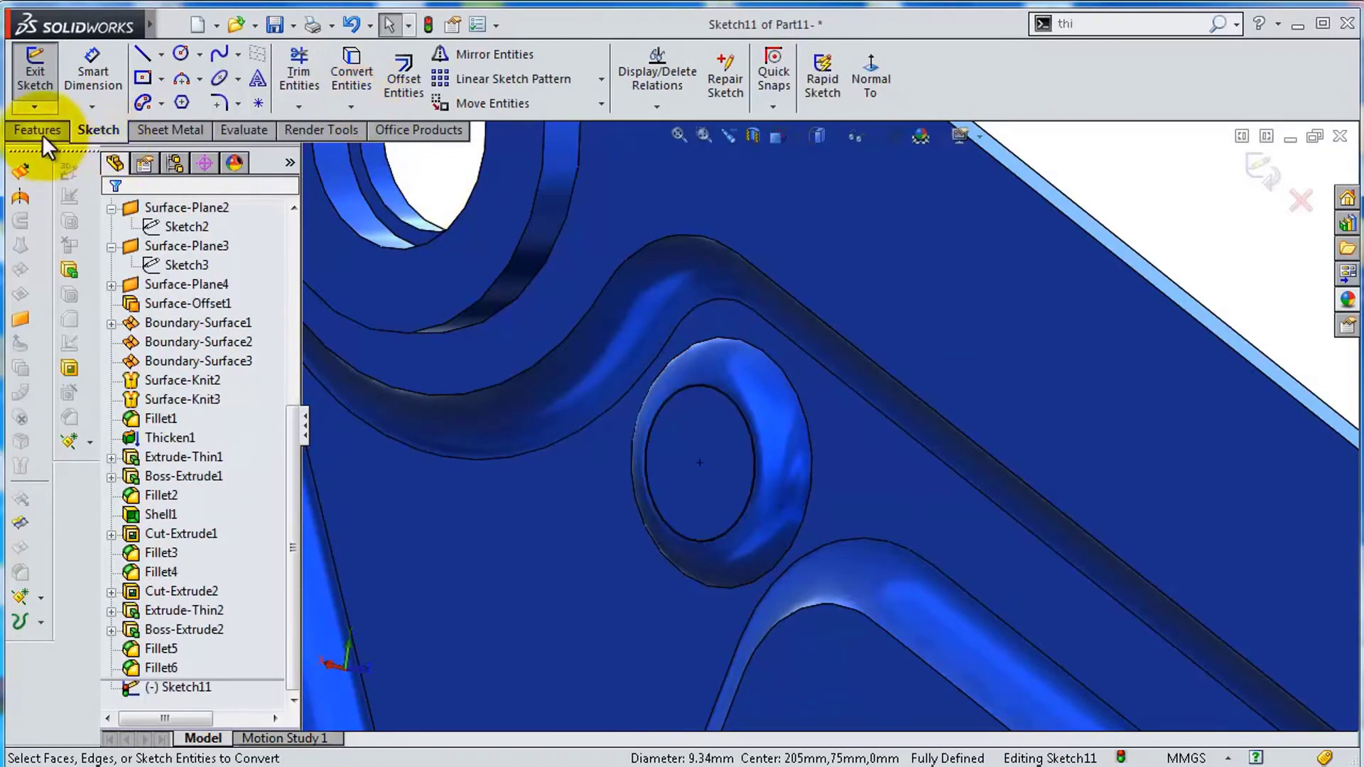
click(47, 88)
click(335, 351)
click(122, 219)
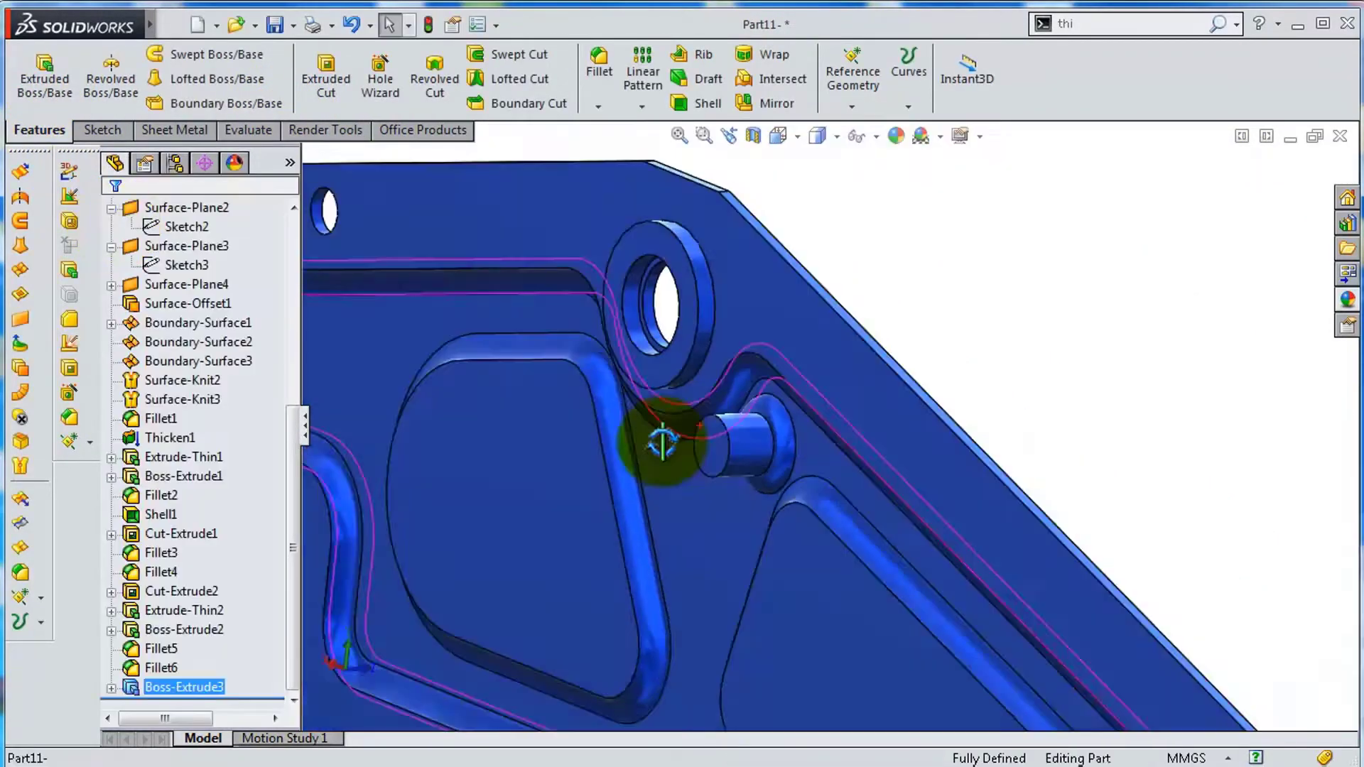
middle_drag(658, 436, 717, 362)
scroll(1127, 447, up, 5)
Create Plane1 referencing the top edge and a picked point.
click(852, 107)
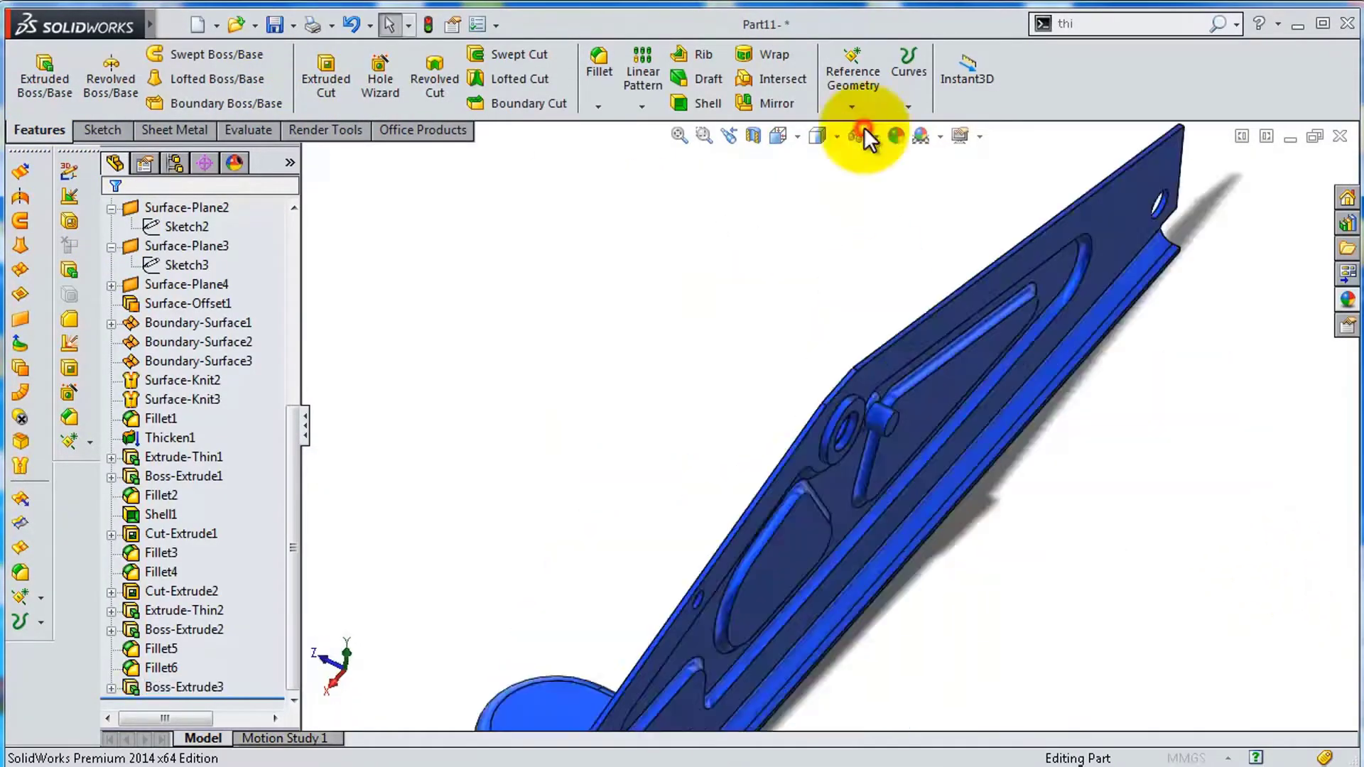
click(867, 130)
click(837, 457)
scroll(894, 345, down, 5)
click(887, 333)
scroll(786, 555, up, 5)
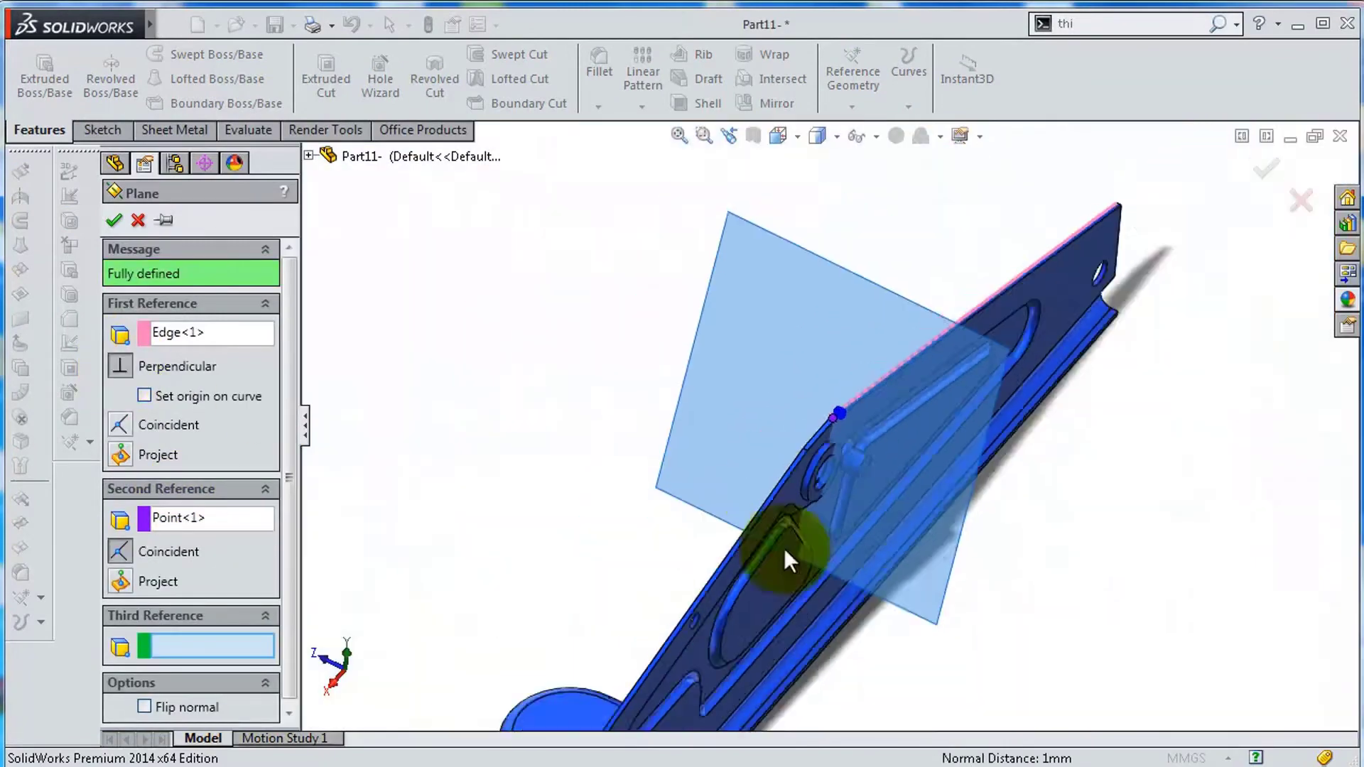
click(1267, 168)
Sketch a short vertical line and a 10 mm line at 105° on Plane1.
click(872, 78)
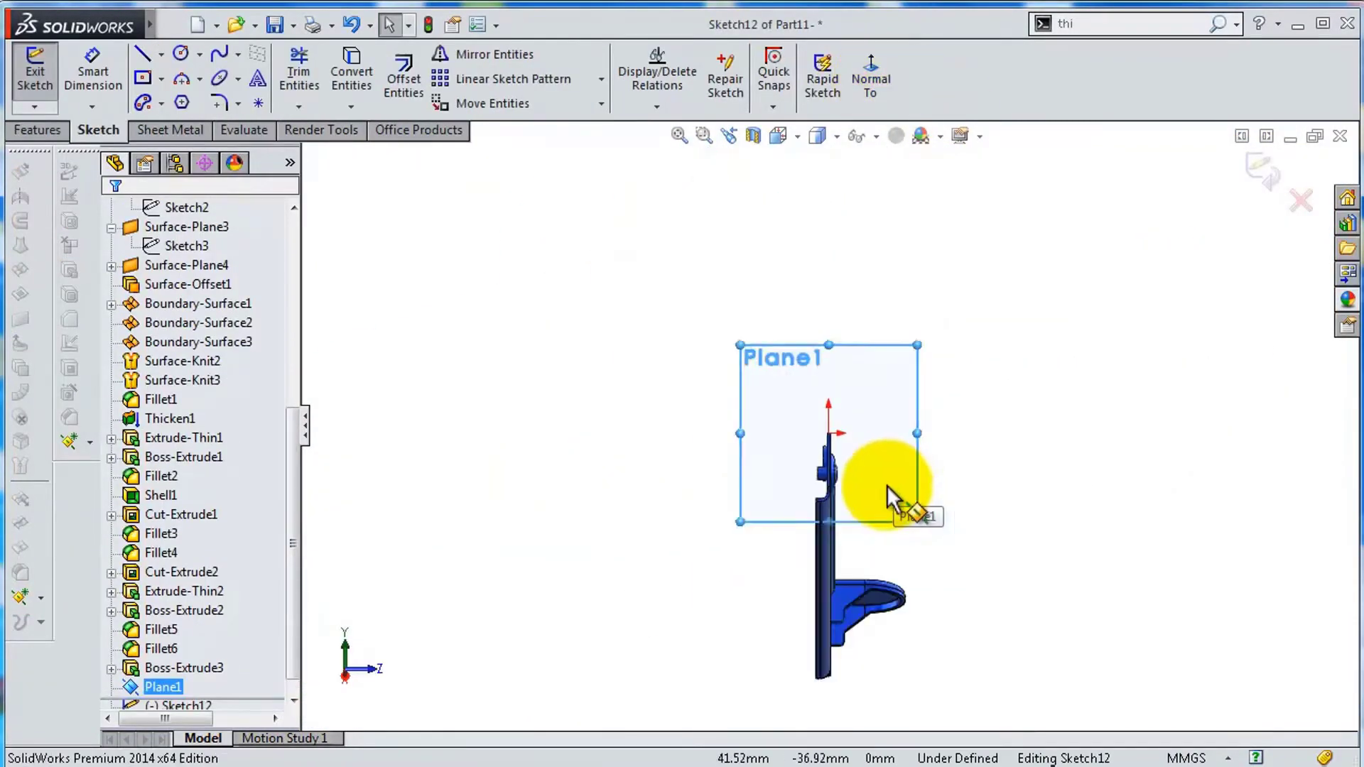
scroll(746, 390, down, 3)
scroll(787, 390, down, 3)
key(l)
click(778, 500)
click(778, 403)
click(1032, 236)
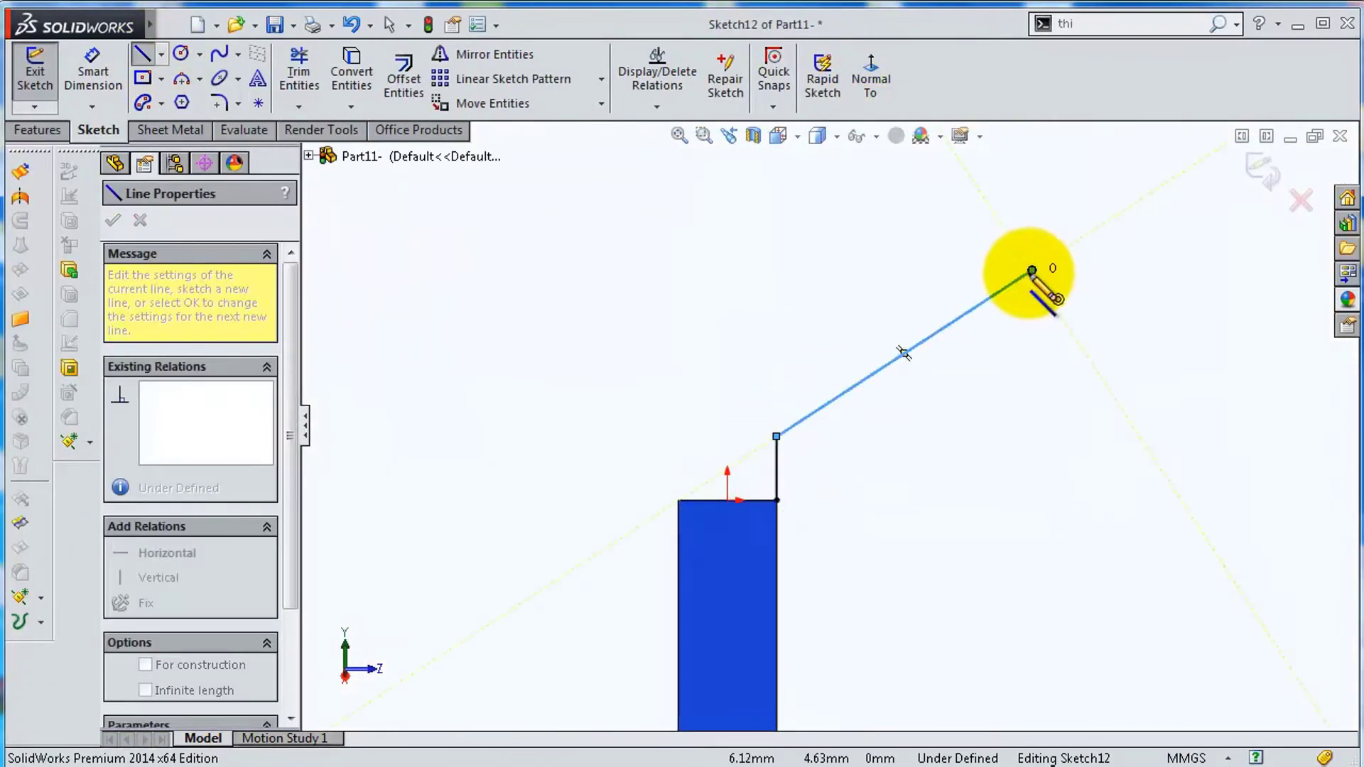
key(Return)
click(873, 380)
text(105)
key(Return)
click(1020, 228)
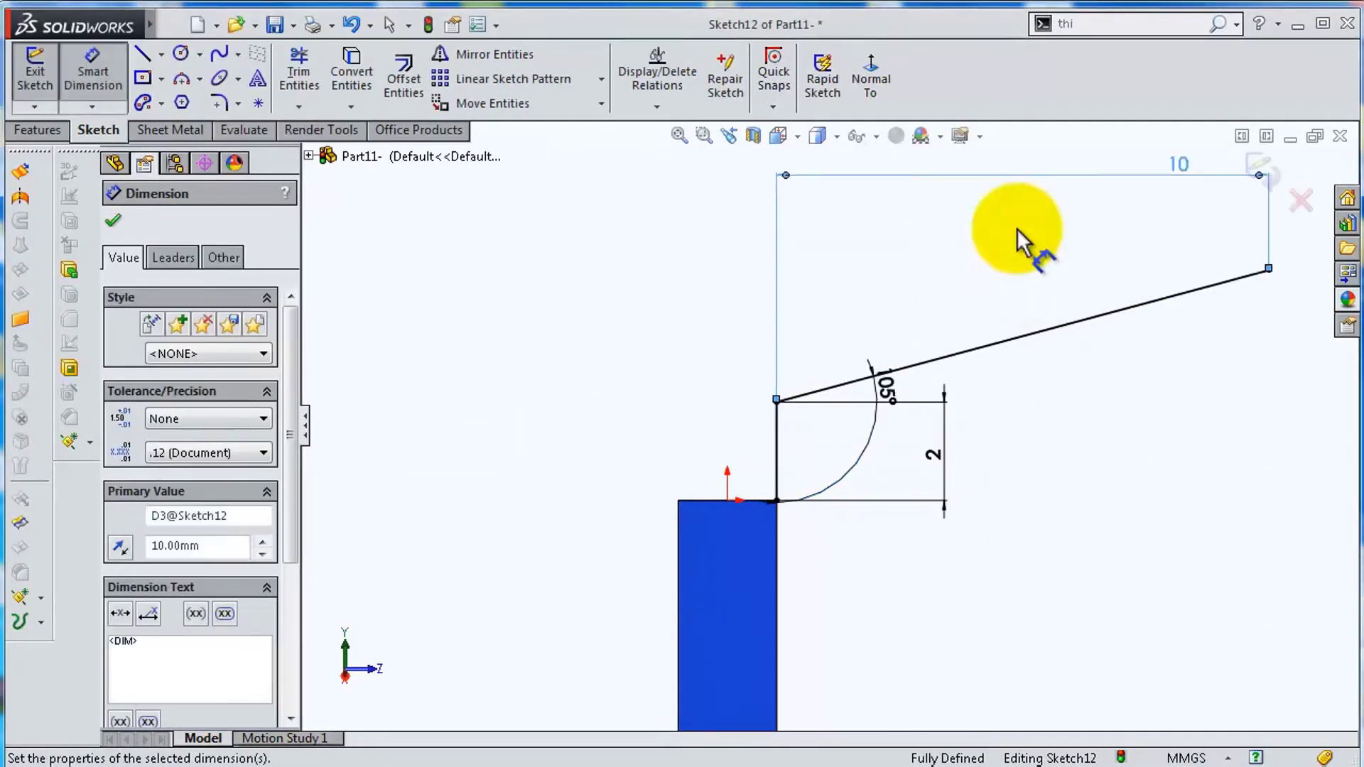
middle_drag(1020, 228, 914, 420)
Extrude the open sketch as a 2 mm thin-wall flange, 210 mm long.
click(34, 129)
click(44, 78)
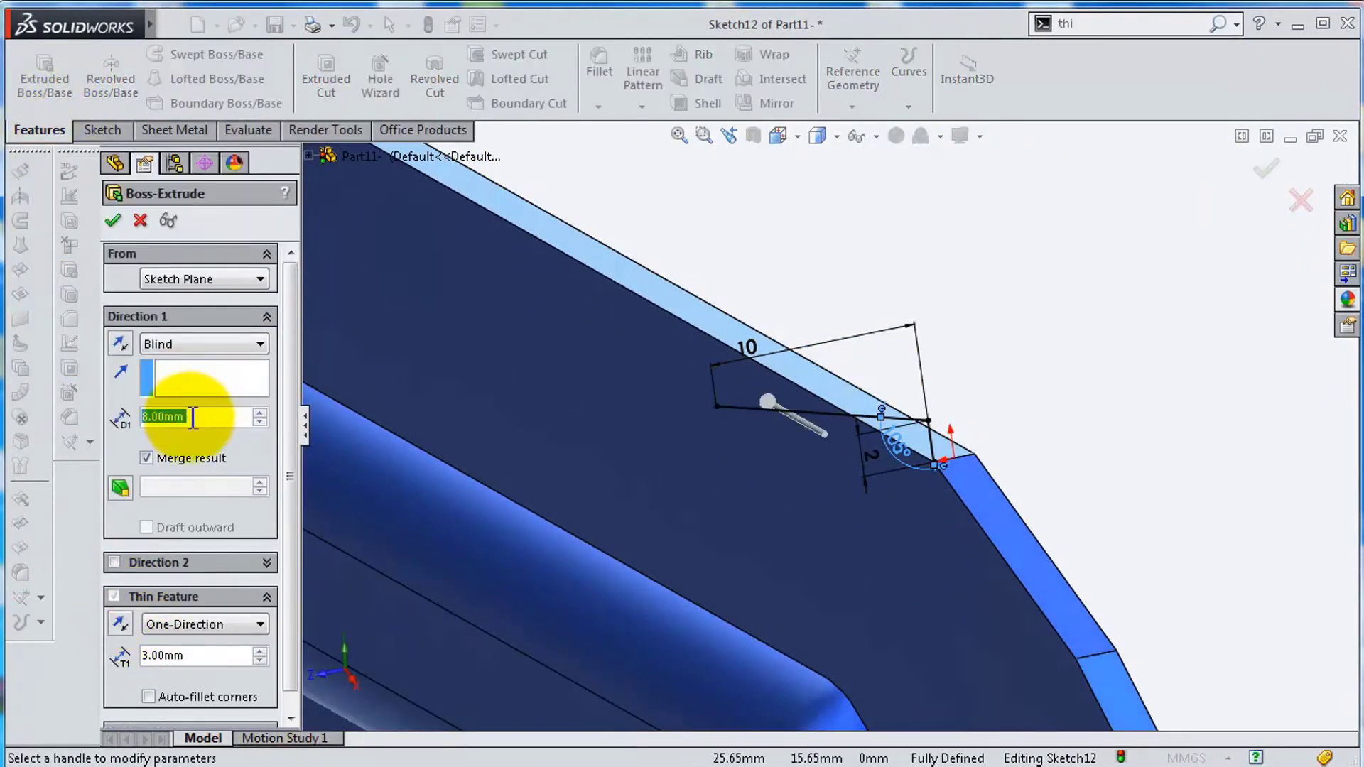
click(121, 625)
double_click(199, 655)
text(2)
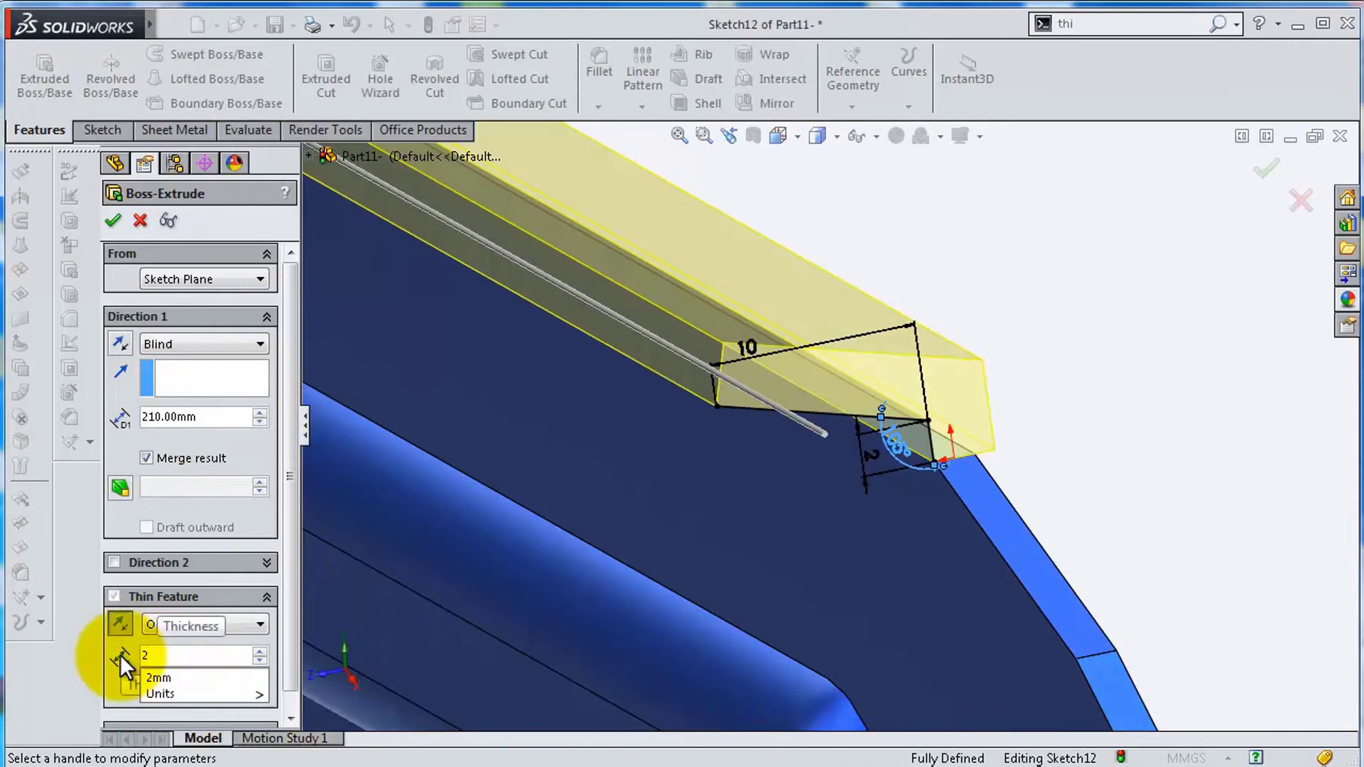
scroll(791, 503, up, 5)
middle_drag(1021, 547, 883, 462)
key(Return)
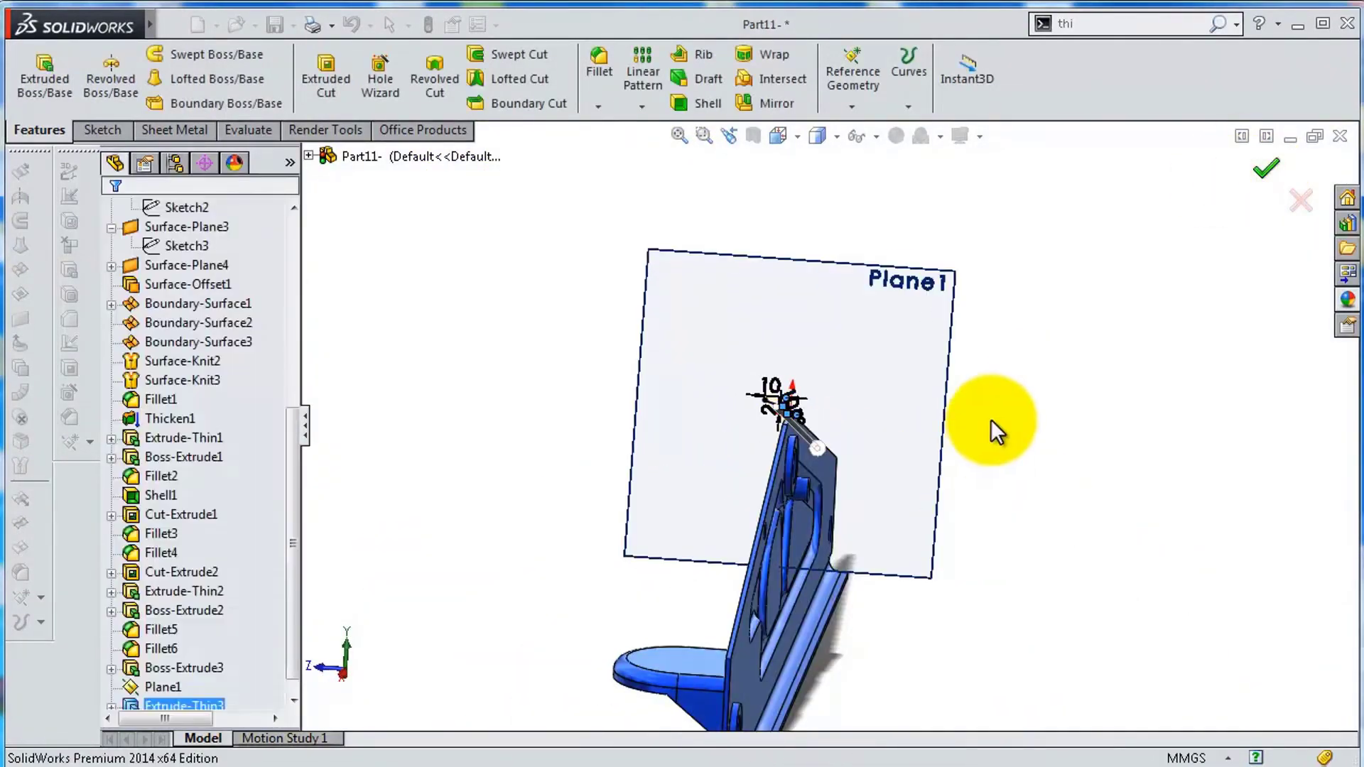
scroll(609, 625, down, 5)
click(599, 64)
Round the flange's long edge with a 5 mm fillet.
click(676, 389)
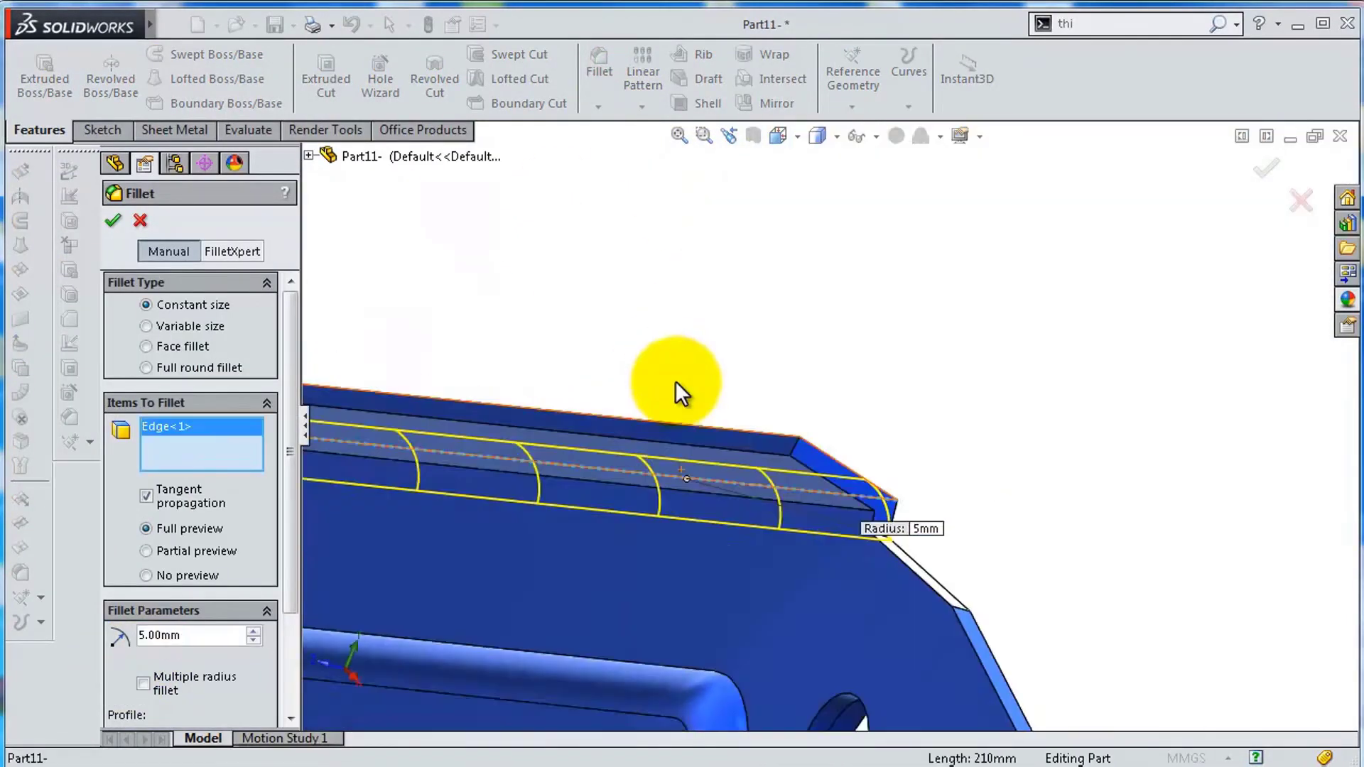
click(1249, 175)
middle_drag(1030, 368, 1112, 524)
scroll(594, 289, up, 5)
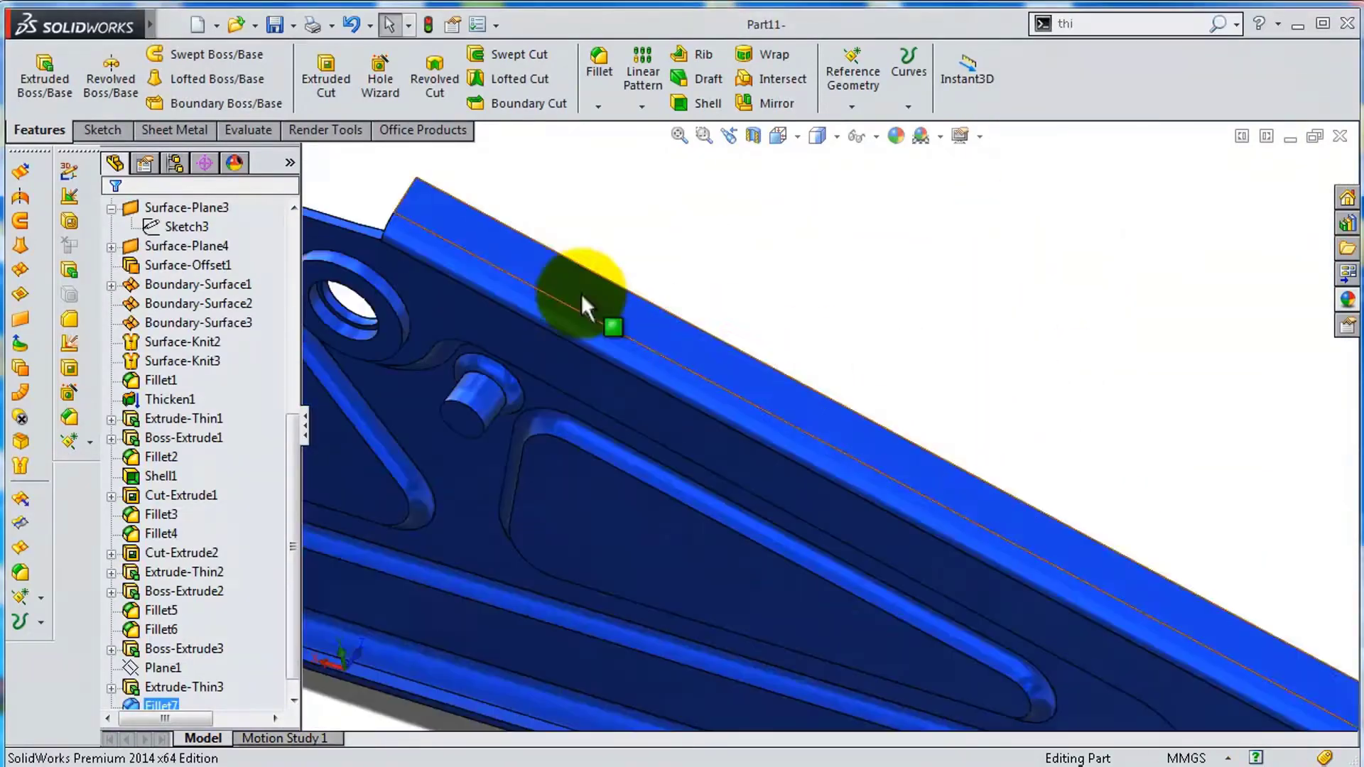
Cut the flange end Through All using a 30×5 triangular sketch profile.
click(594, 289)
middle_drag(815, 66, 797, 390)
key(l)
scroll(777, 472, up, 3)
click(862, 390)
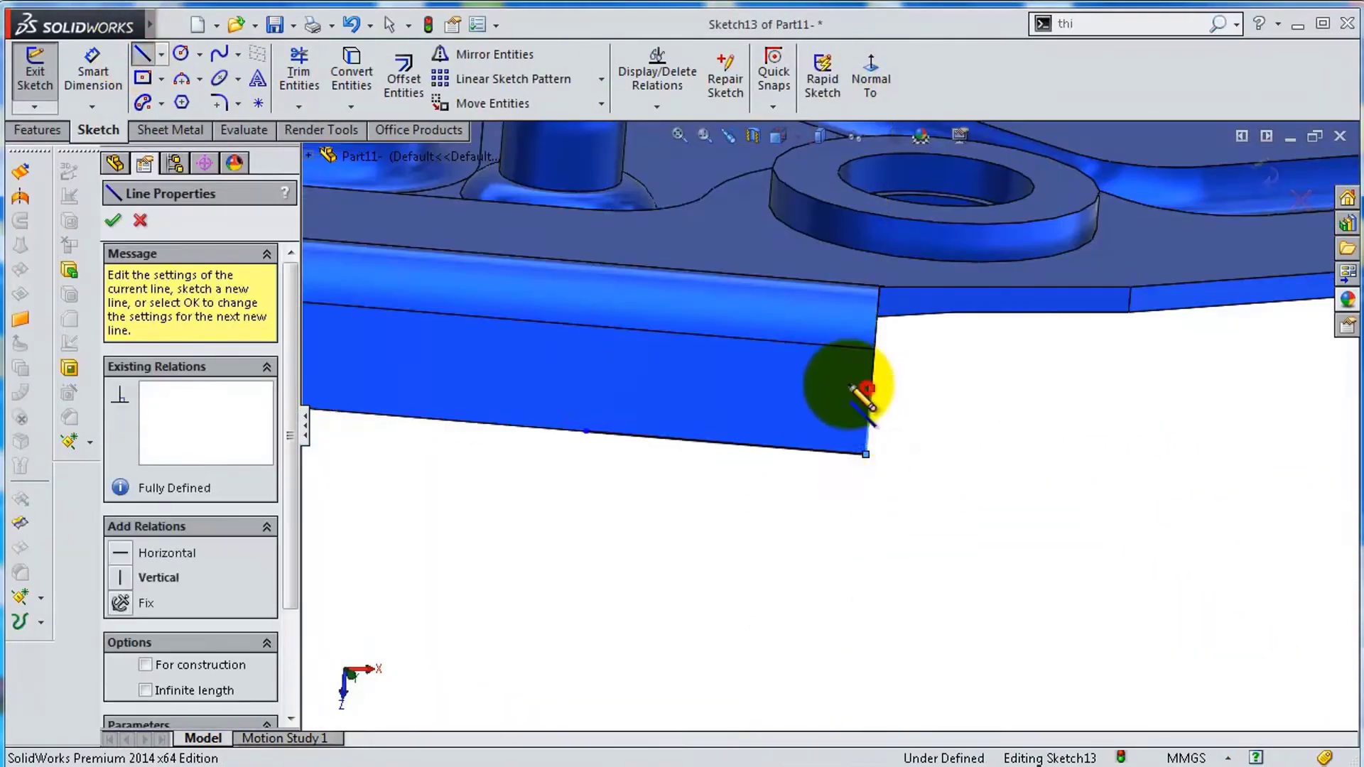
click(92, 71)
click(903, 437)
click(39, 129)
click(327, 78)
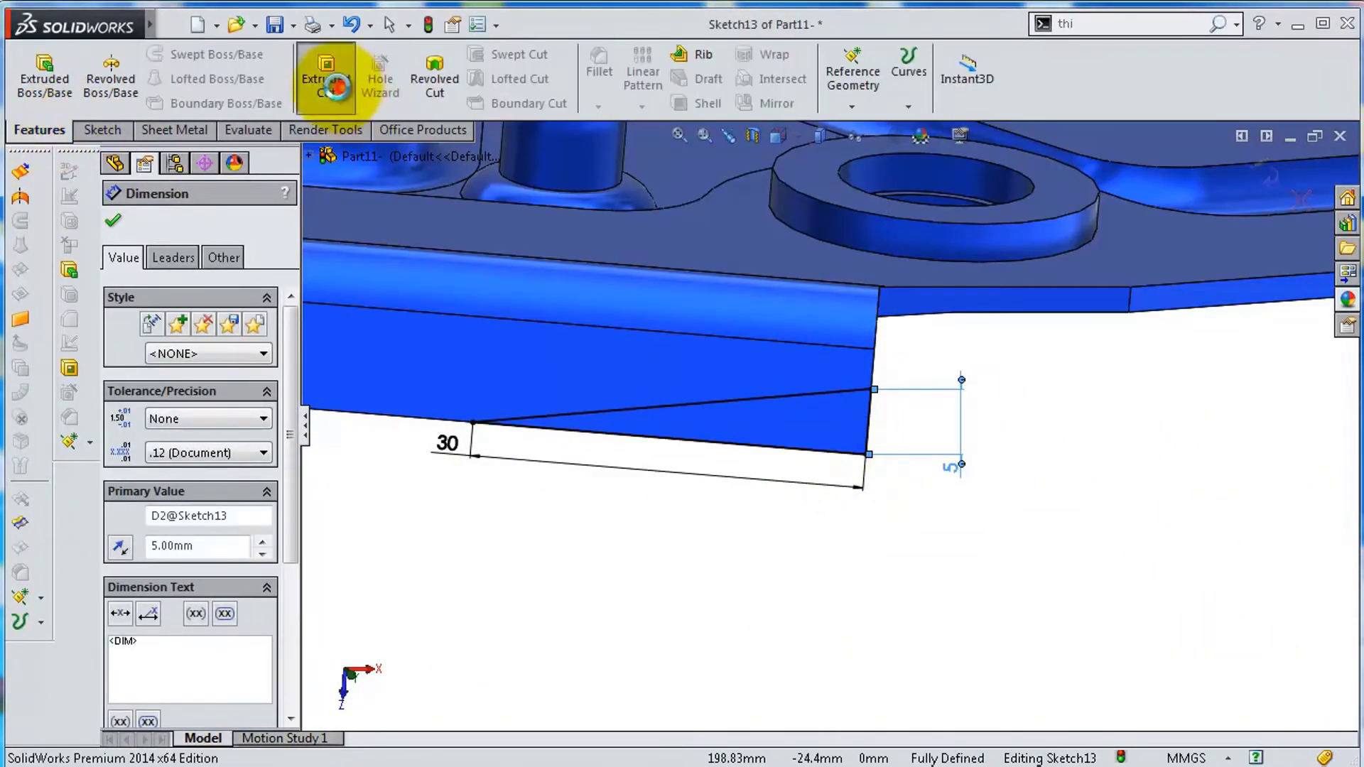
click(244, 372)
Fillet two edges of the new angled cut at 5 mm.
right_click(732, 426)
middle_drag(731, 426, 639, 284)
click(599, 64)
click(782, 398)
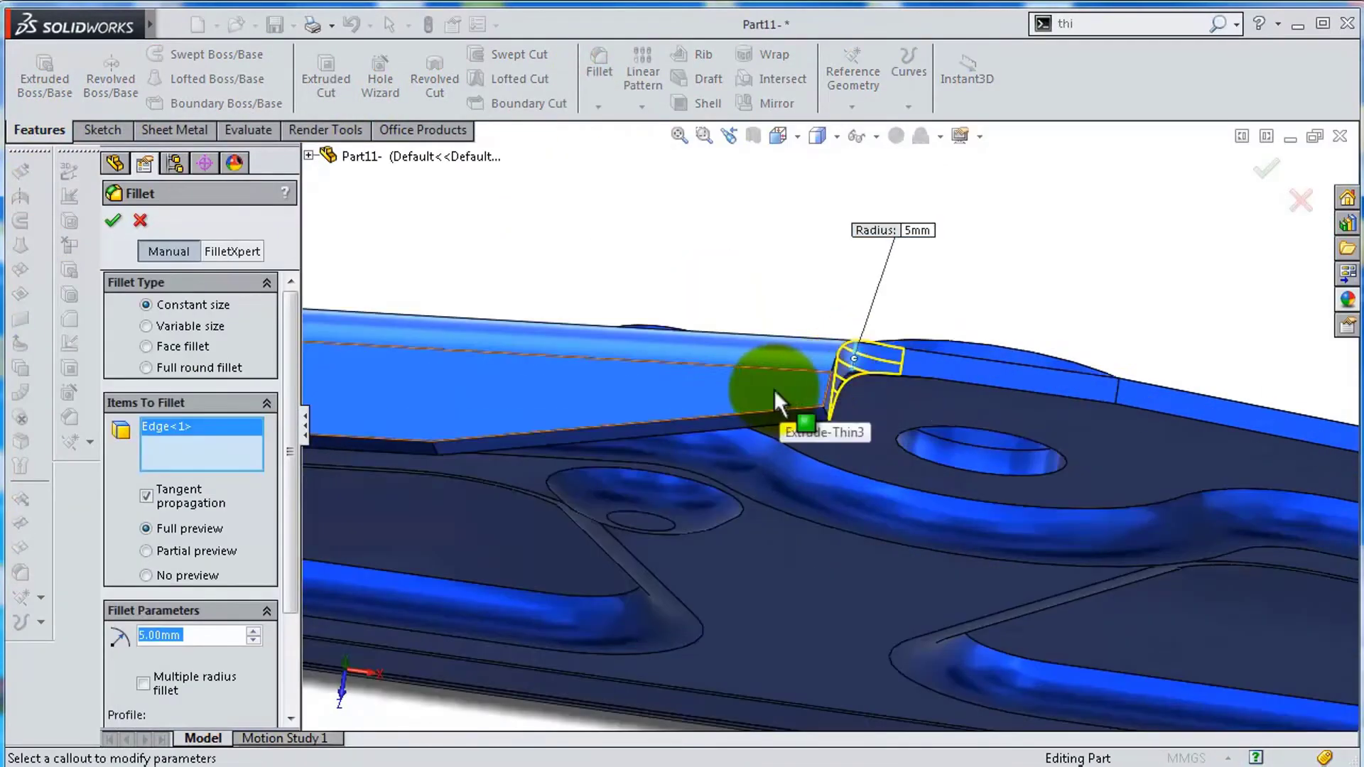
mouse_move(786, 402)
middle_down()
mouse_move(1133, 585)
mouse_move(396, 386)
middle_up()
scroll(522, 469, up, 3)
click(522, 469)
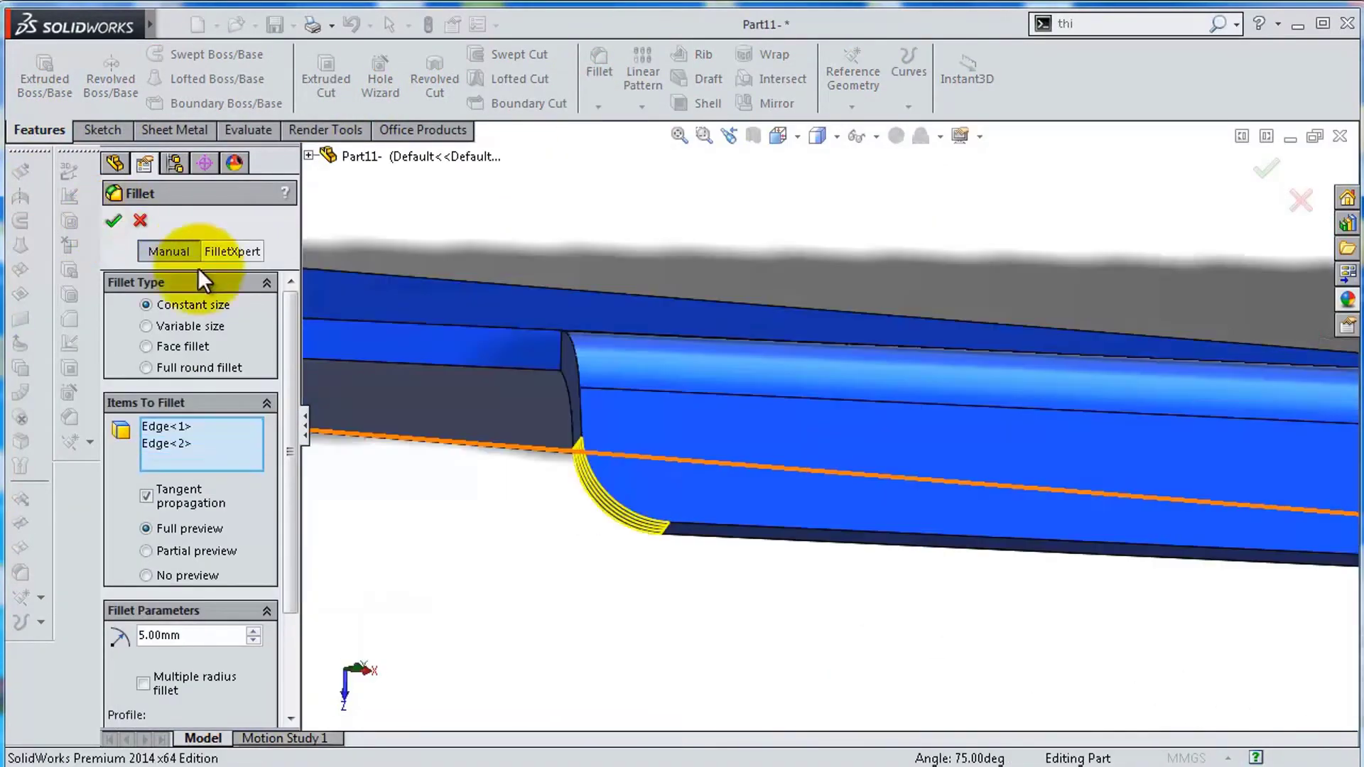
click(112, 220)
Add a 5 mm fillet to several more flange edges, including an underside edge.
click(599, 64)
scroll(924, 405, up, 3)
click(952, 407)
scroll(1085, 383, down, 3)
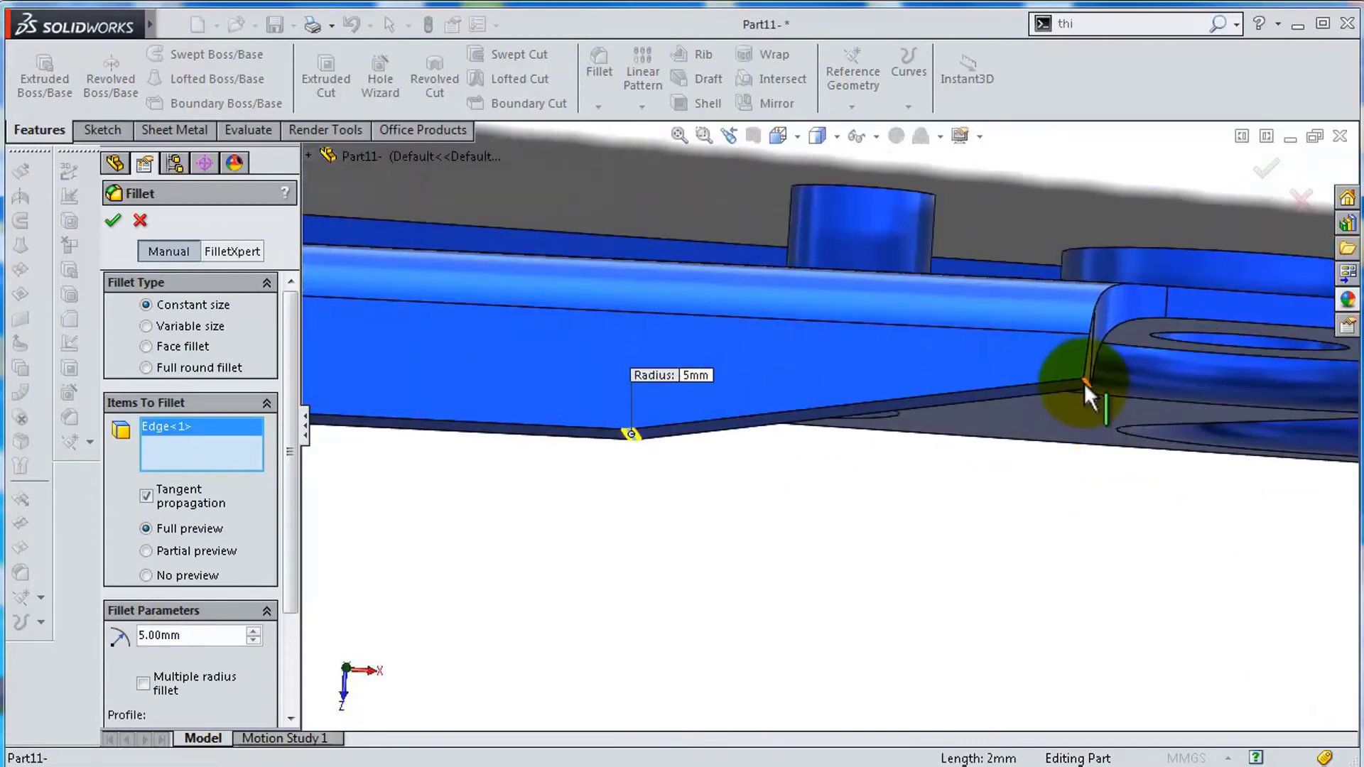
click(1085, 383)
mouse_move(1085, 383)
middle_down()
mouse_move(399, 378)
mouse_move(775, 434)
middle_up()
click(678, 419)
mouse_move(677, 419)
middle_down()
mouse_move(675, 457)
mouse_move(786, 351)
middle_up()
click(556, 419)
click(919, 445)
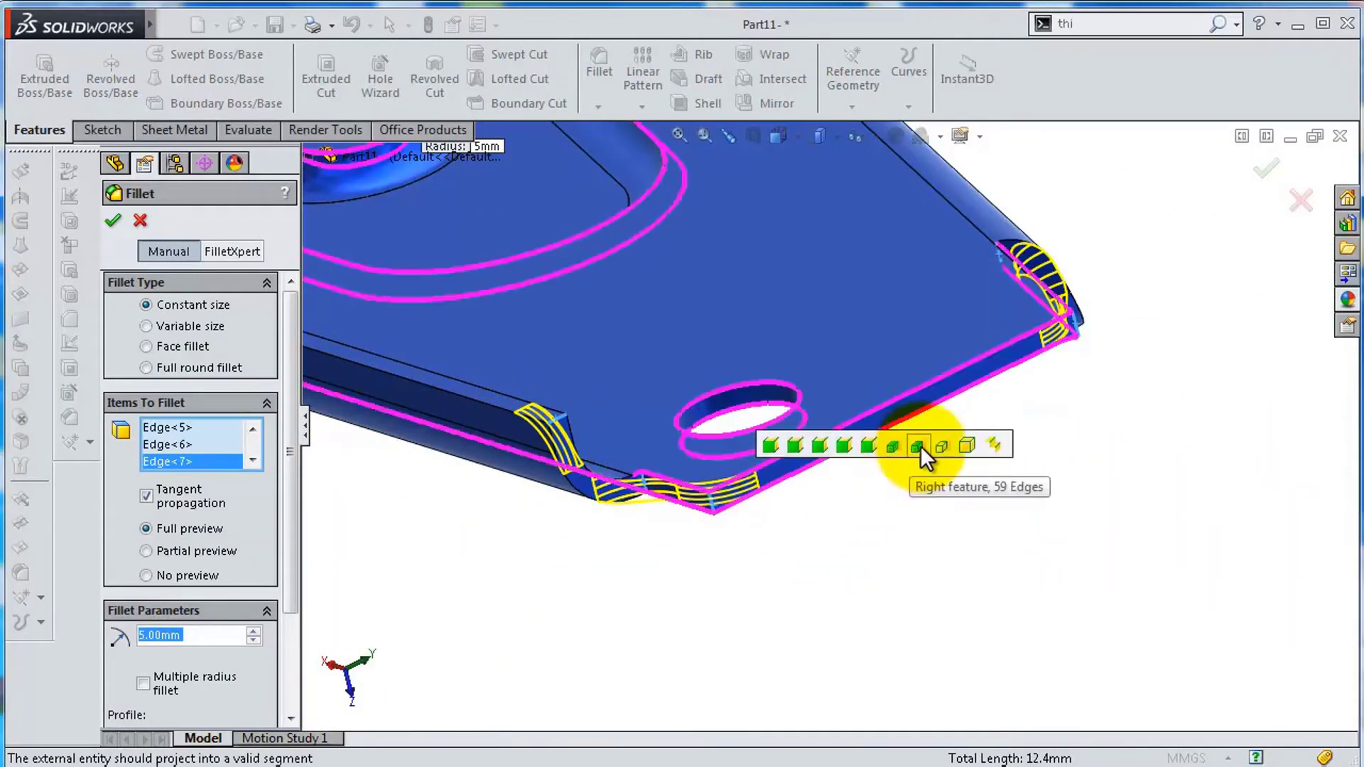
click(1264, 173)
Round the remaining corner and tab side edges with a 5 mm fillet.
mouse_move(647, 269)
middle_down()
mouse_move(499, 291)
mouse_move(543, 415)
middle_up()
key(Return)
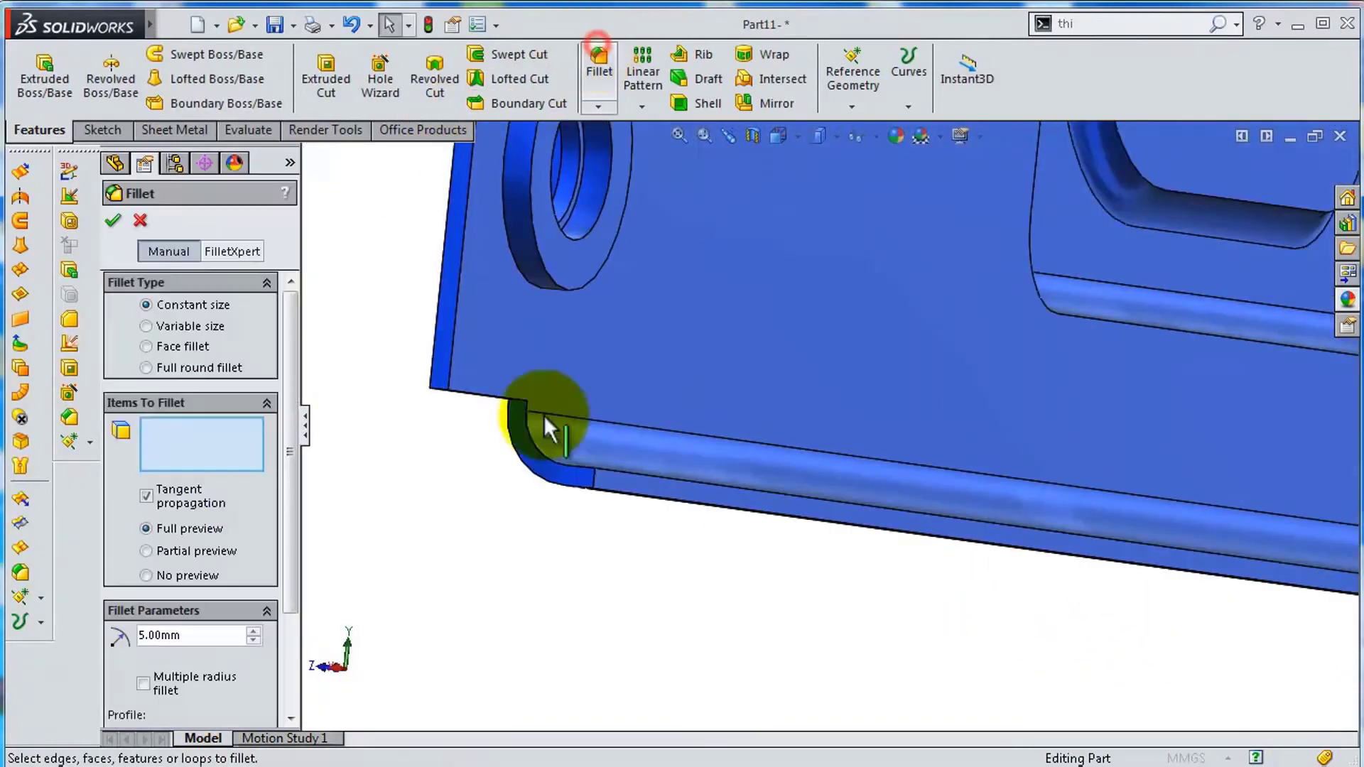
click(544, 415)
click(523, 319)
mouse_move(467, 456)
middle_down()
mouse_move(524, 319)
mouse_move(642, 387)
middle_up()
scroll(867, 450, down, 5)
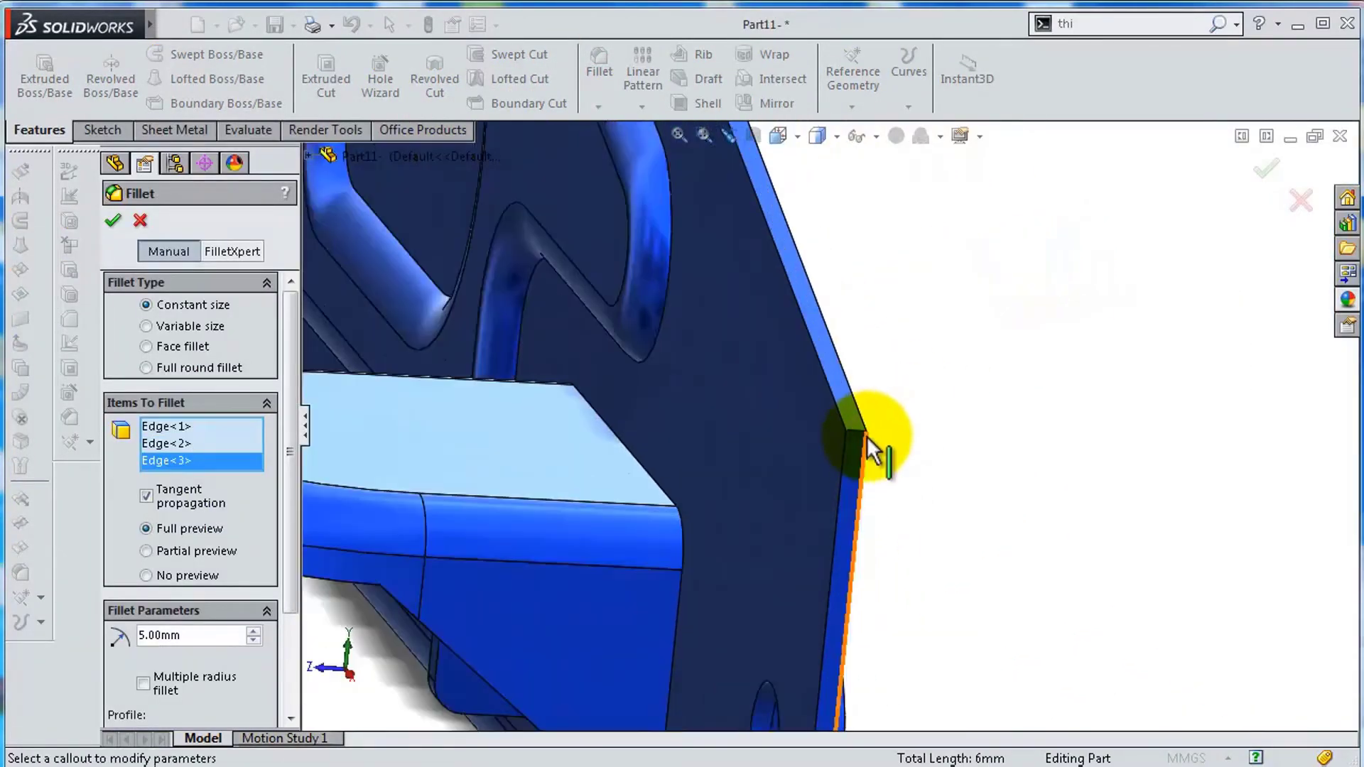
click(868, 451)
scroll(829, 292, up, 5)
scroll(740, 374, down, 5)
click(739, 366)
click(1261, 186)
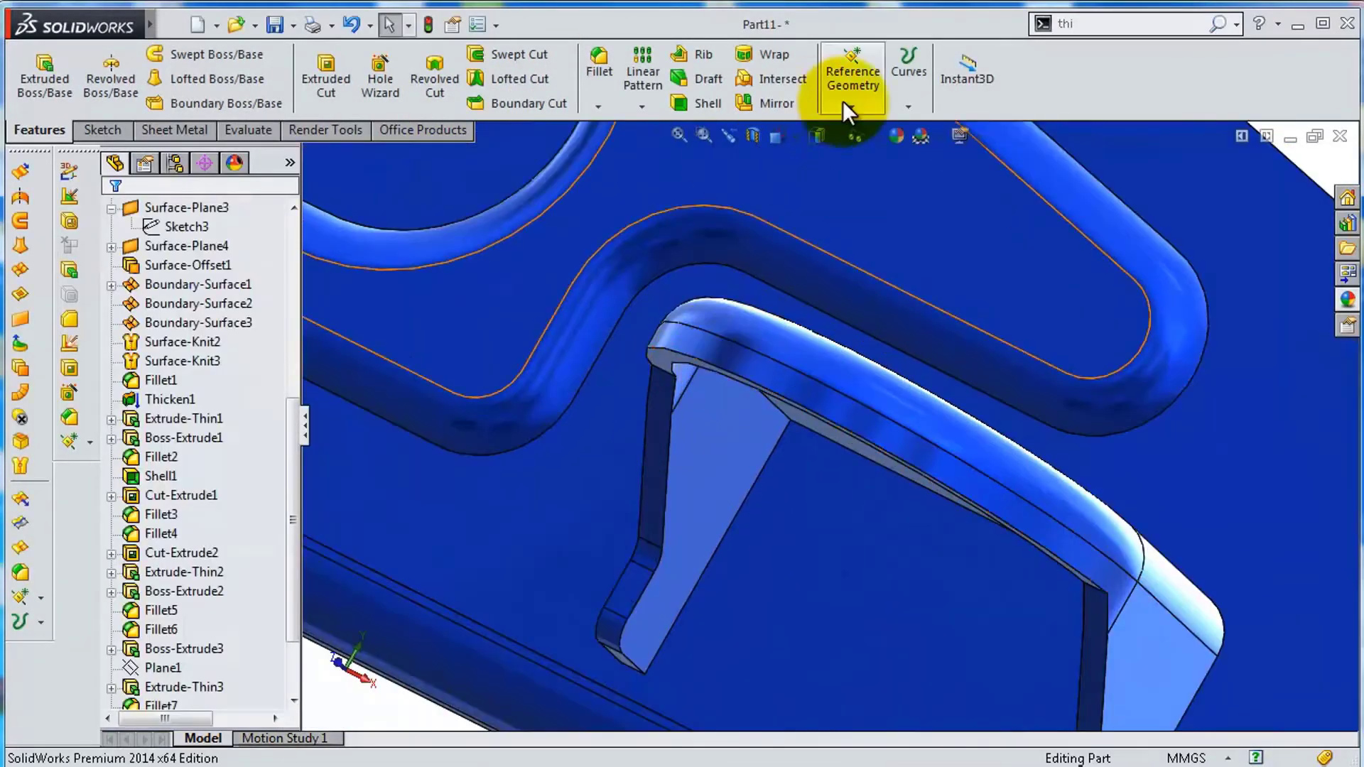
Create reference plane Plane2 from two faces at the tab.
click(851, 106)
click(1057, 296)
click(822, 512)
click(1272, 181)
click(837, 136)
Start a sketch on Plane2 in hidden-lines view and place a circle on the tab.
click(820, 244)
click(842, 469)
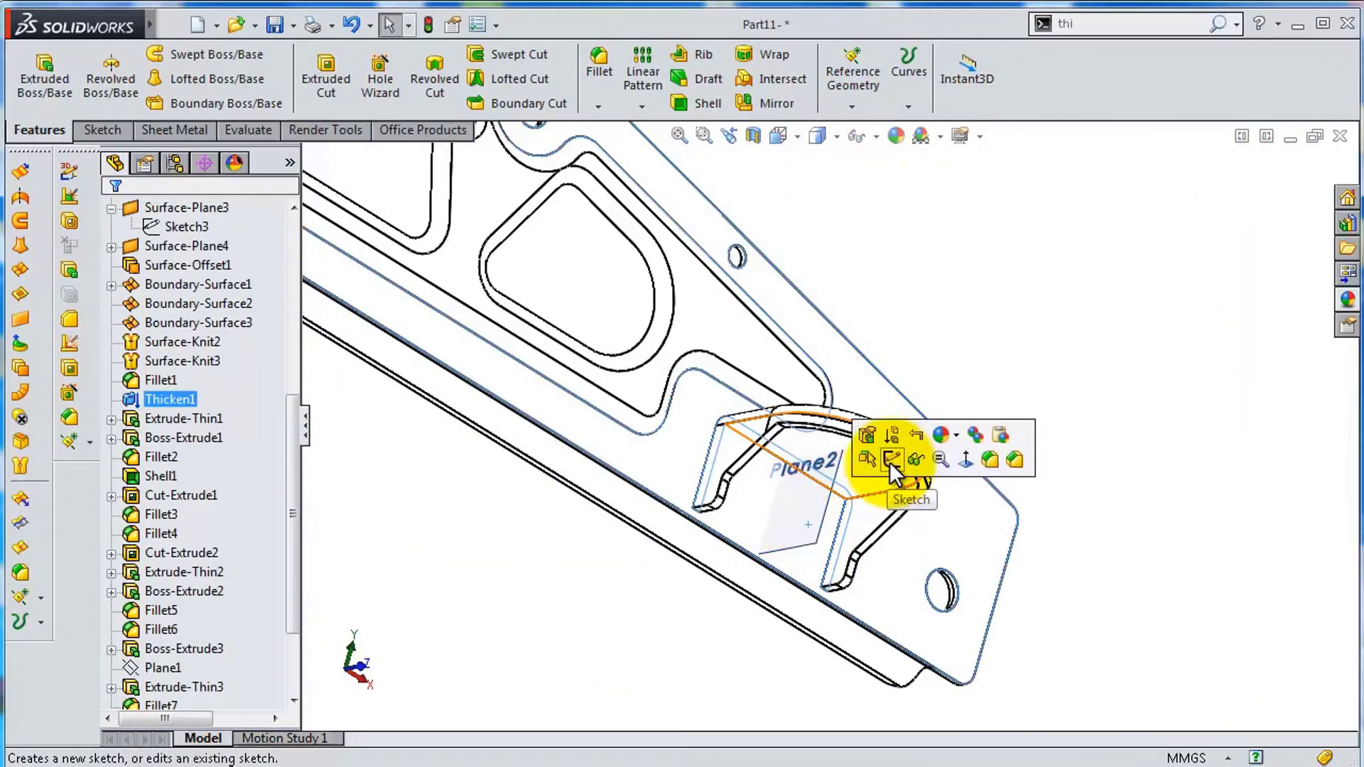
click(905, 462)
click(874, 65)
click(1303, 213)
middle_drag(924, 462, 904, 528)
scroll(904, 528, down, 5)
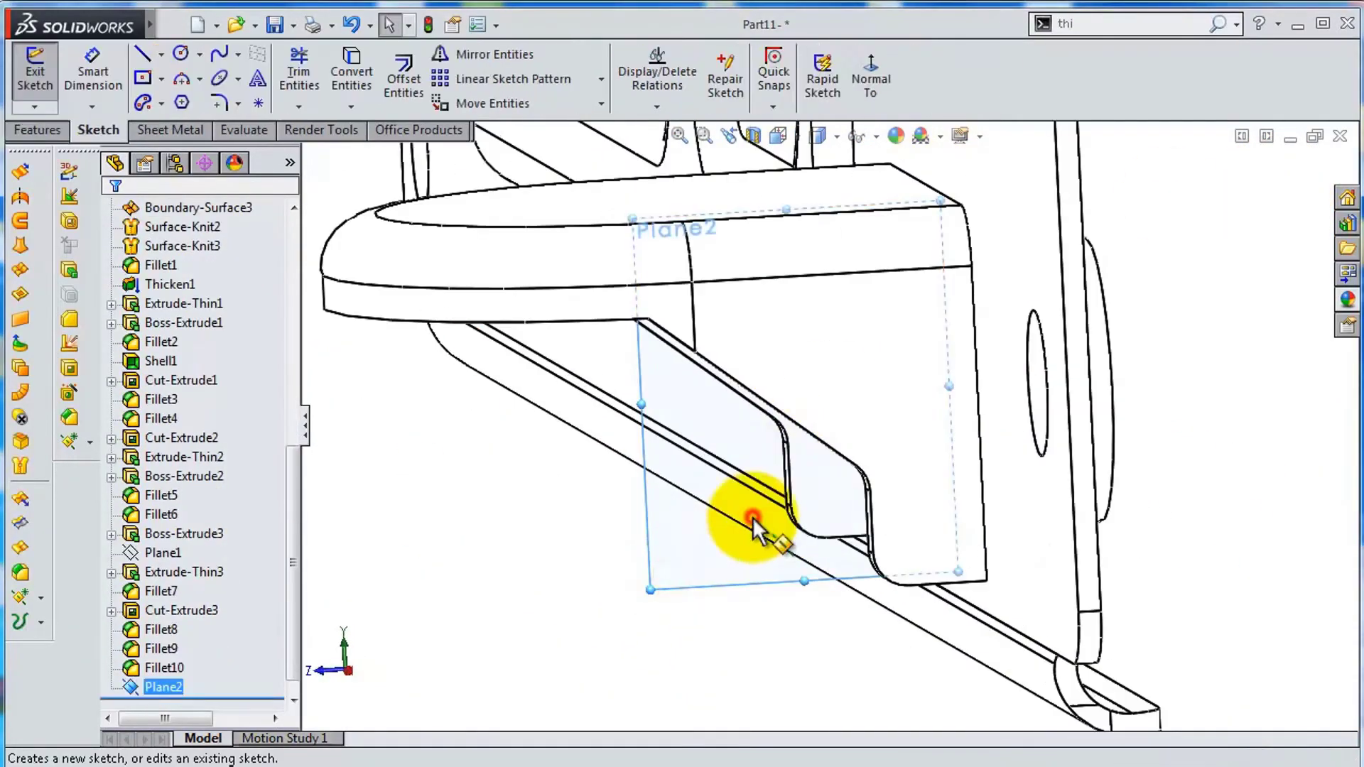
click(746, 472)
scroll(856, 518, down, 3)
click(858, 464)
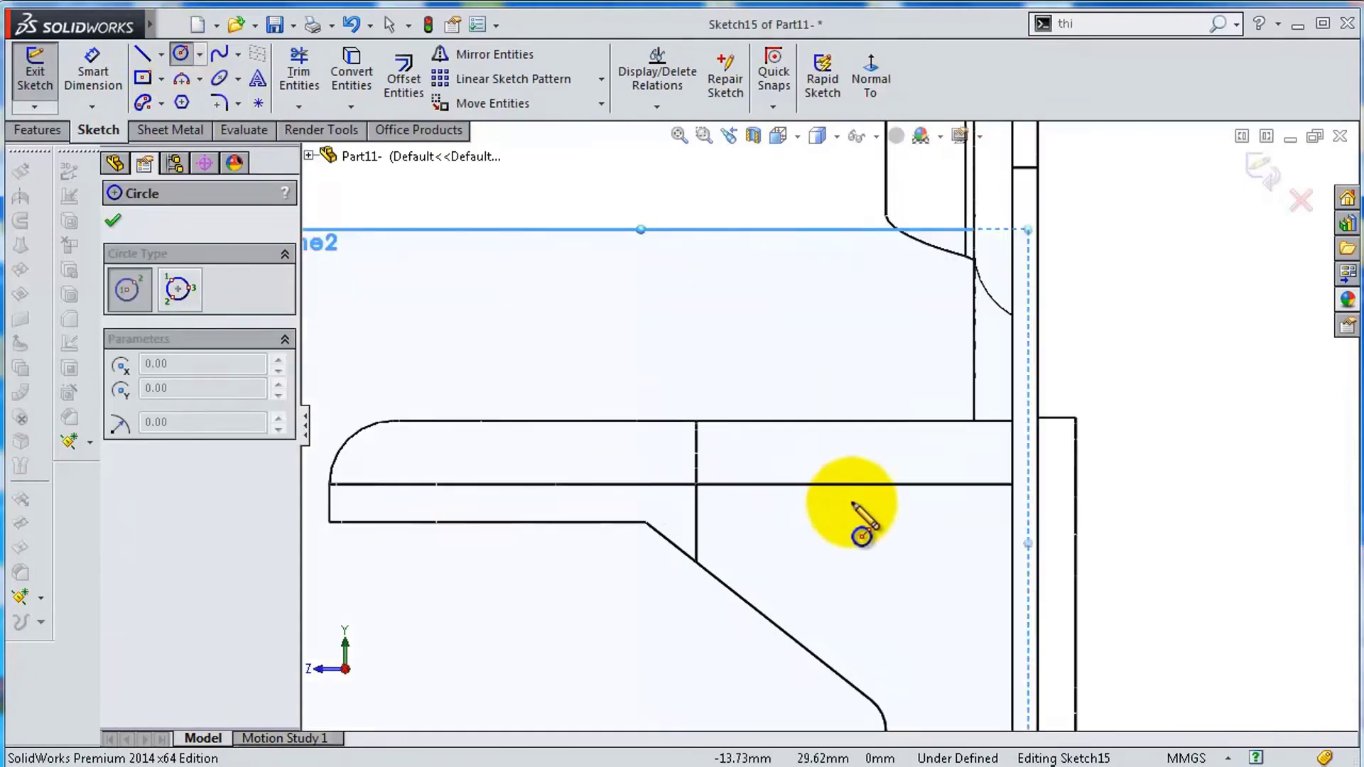
click(848, 498)
Dimension the circle to Ø6, positioned 5 and 9 from the tab edges.
click(181, 54)
click(780, 426)
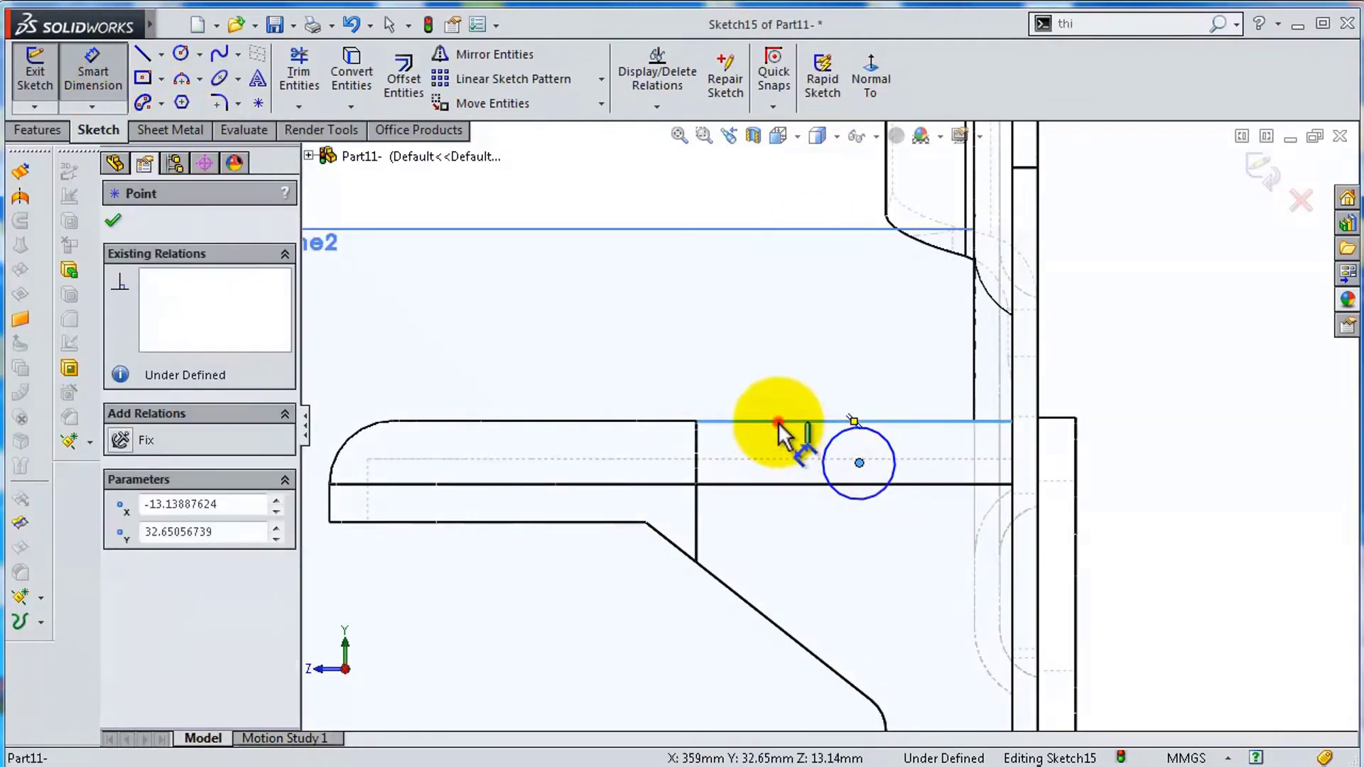
click(755, 390)
click(895, 464)
click(825, 359)
text(6)
key(Return)
scroll(883, 529, up, 2)
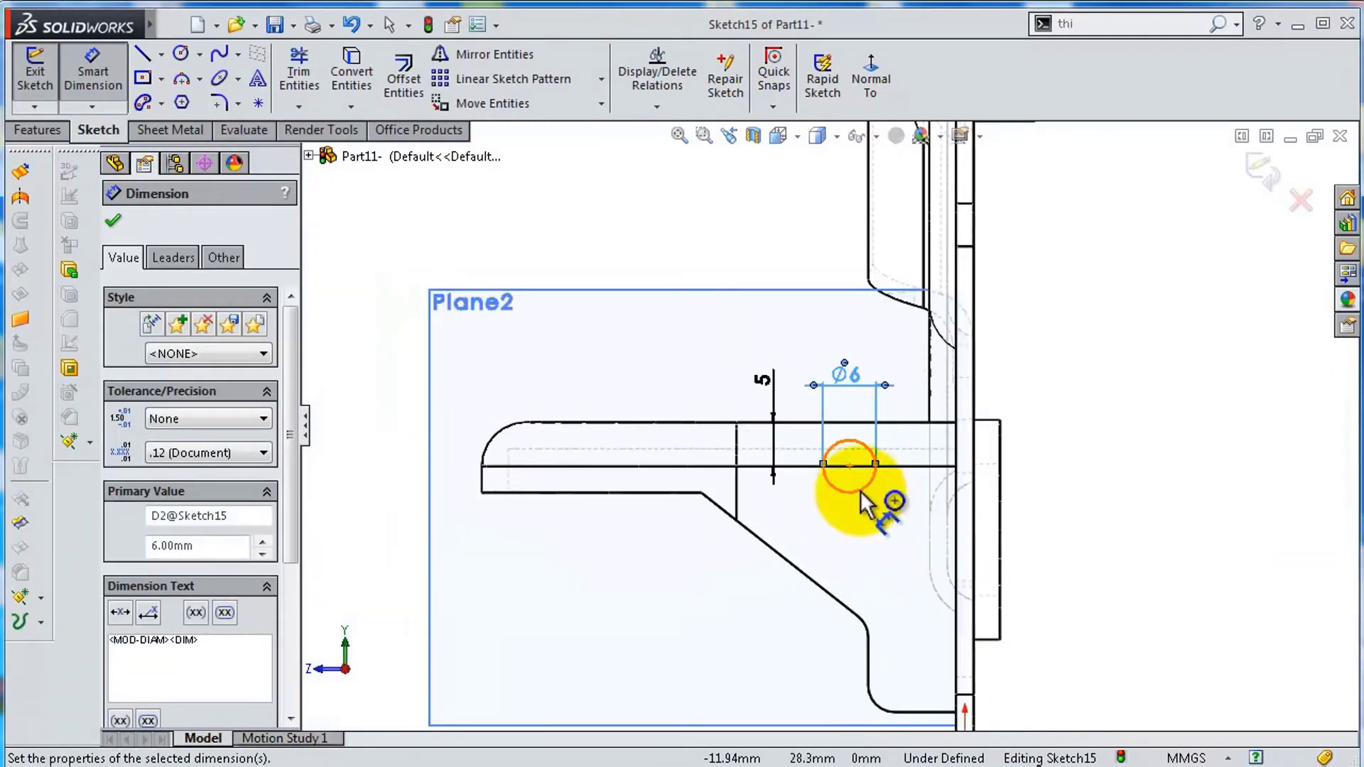
click(846, 469)
click(879, 704)
text(9)
key(Return)
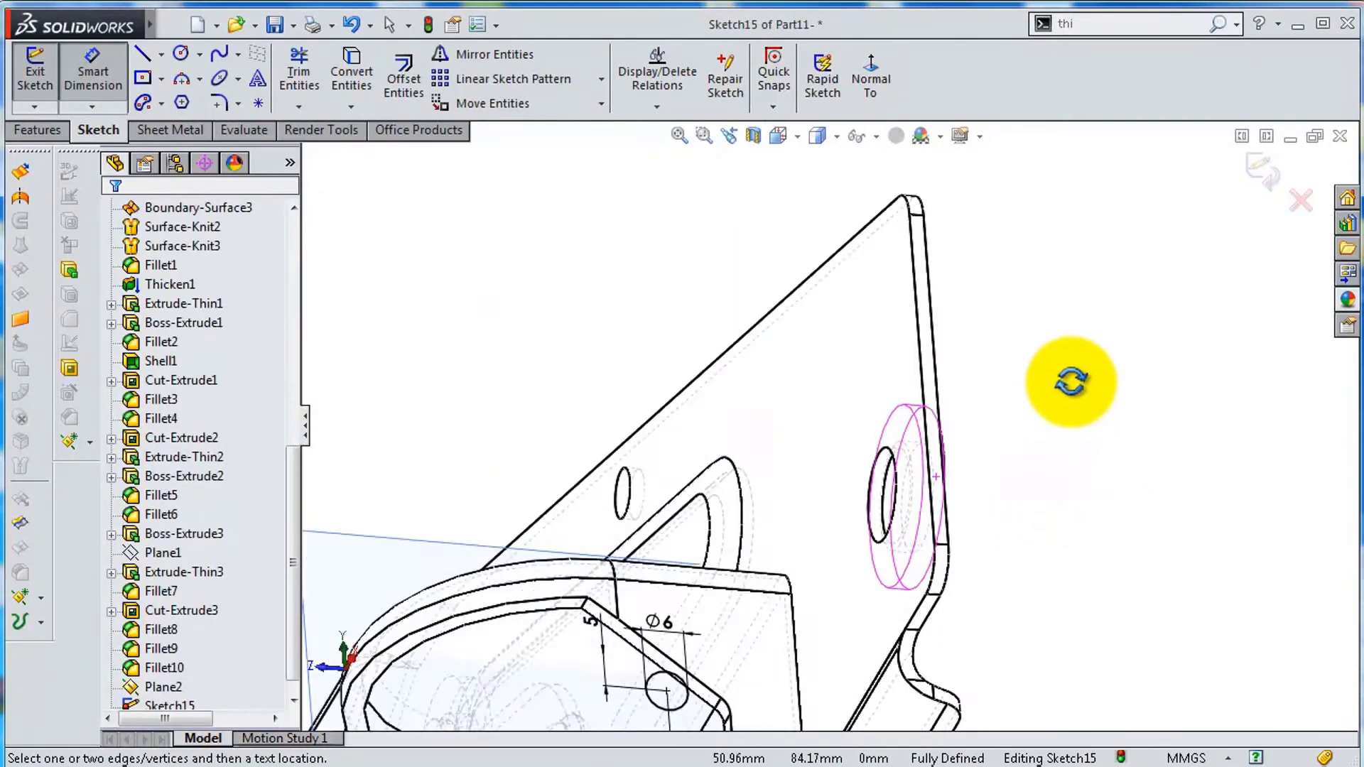
click(1259, 172)
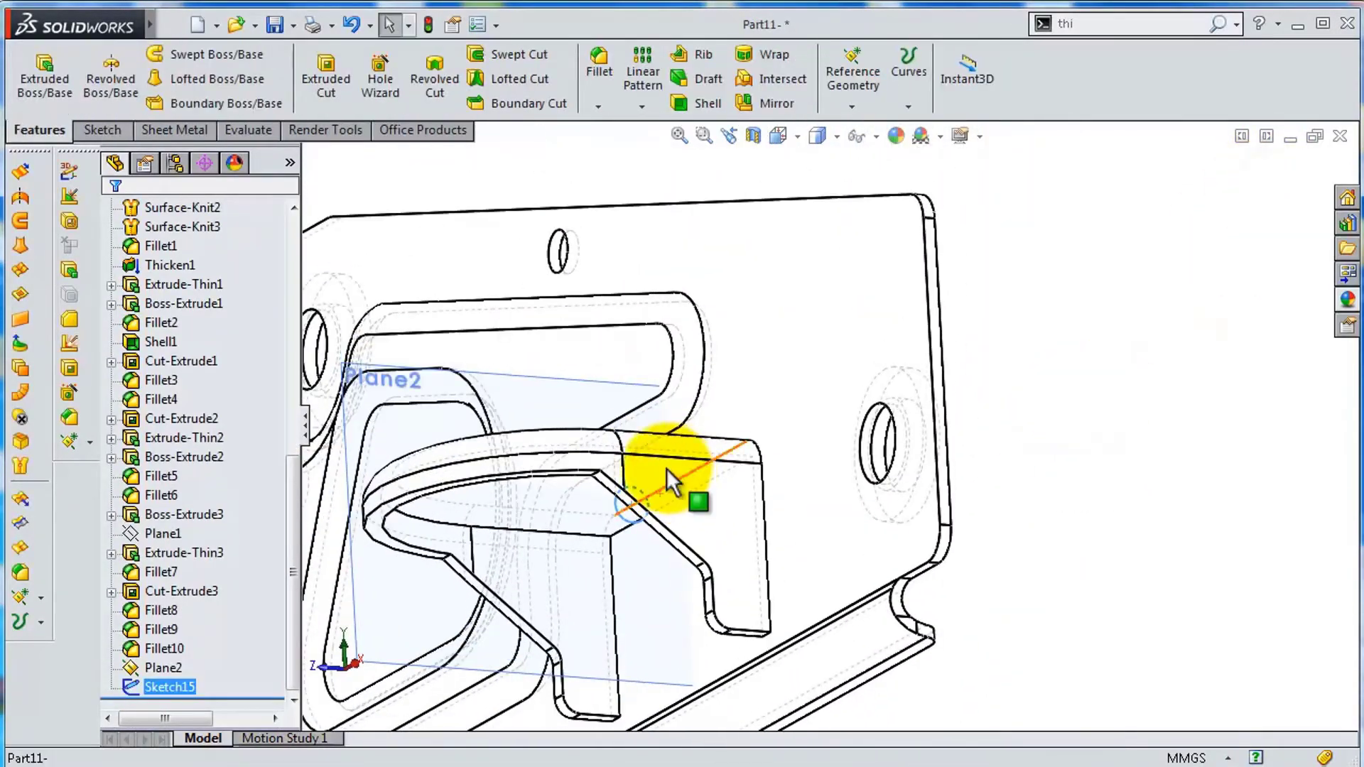
Create Axis1 at the round boss and revolve-cut the ring groove around it.
click(442, 488)
click(1259, 174)
click(135, 94)
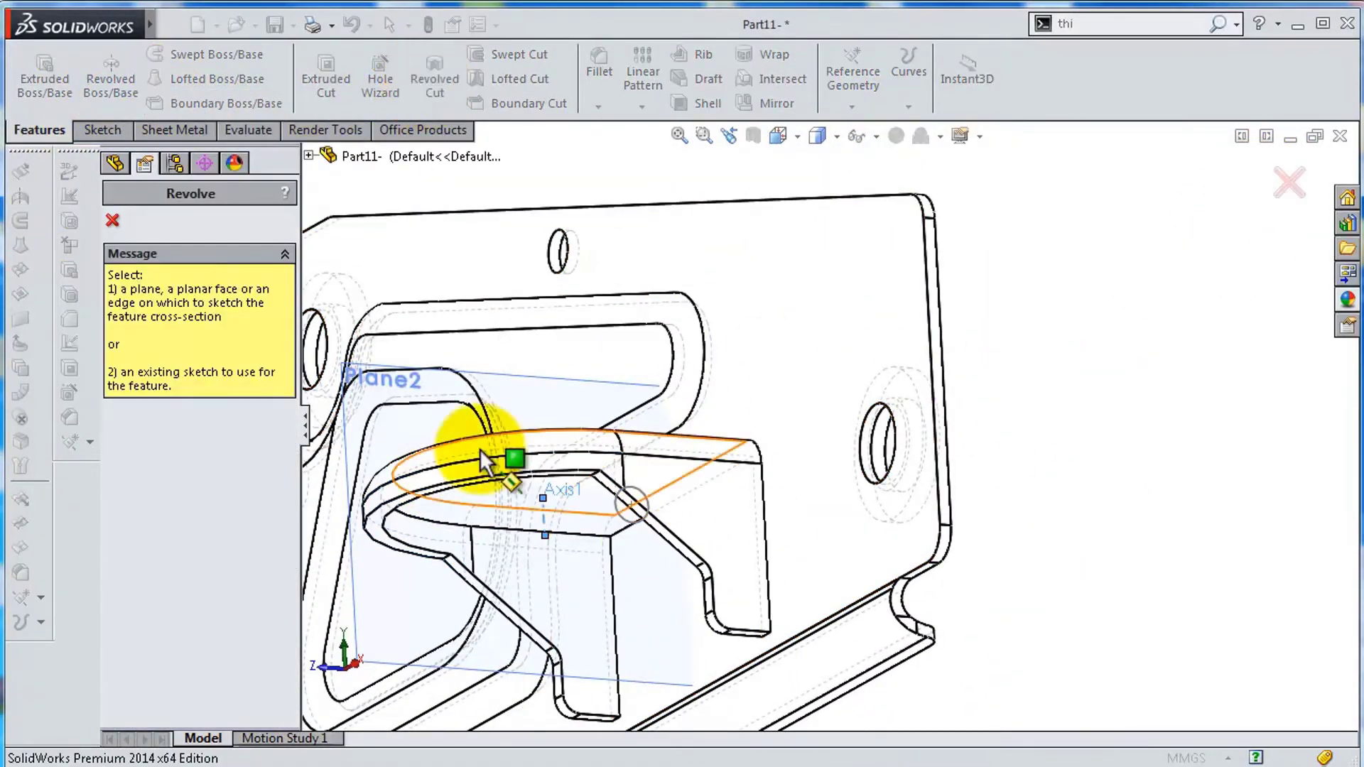
click(111, 222)
click(435, 86)
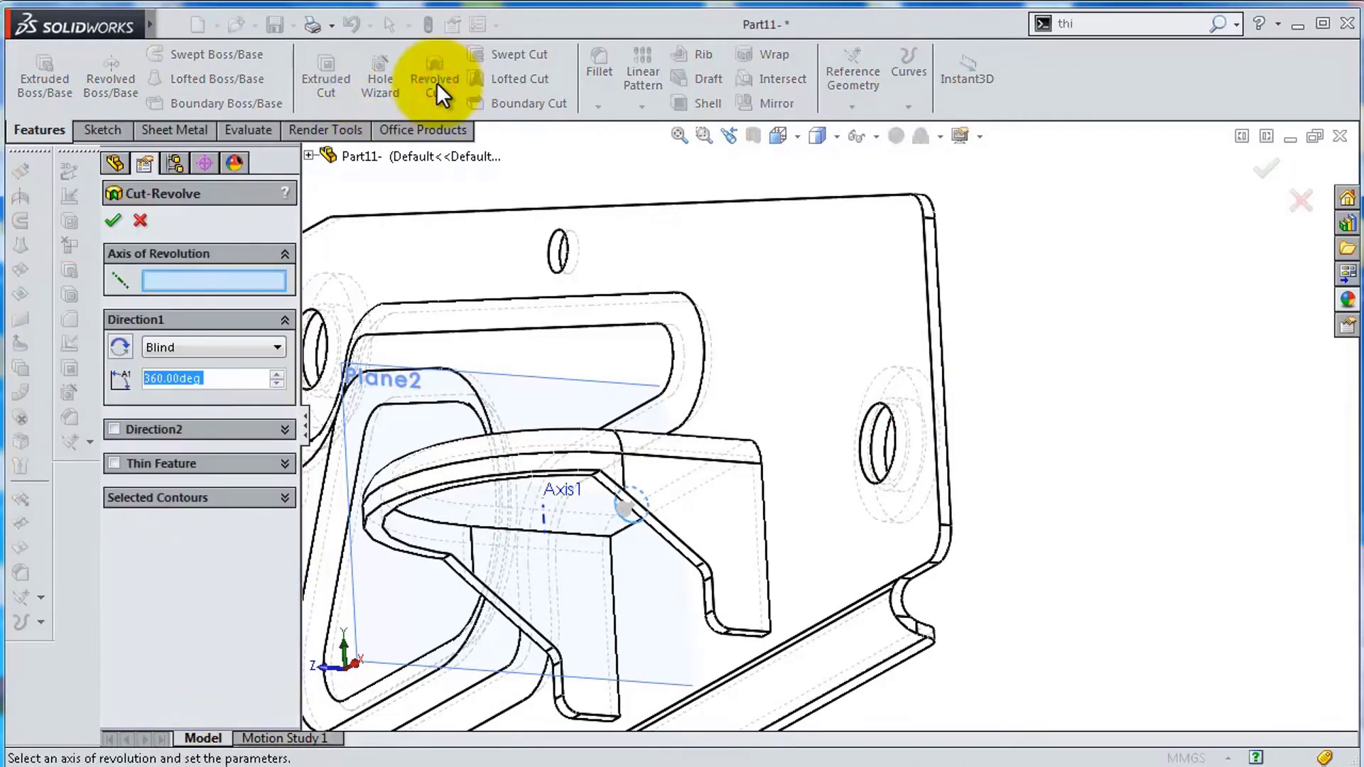
click(112, 220)
click(837, 136)
click(816, 189)
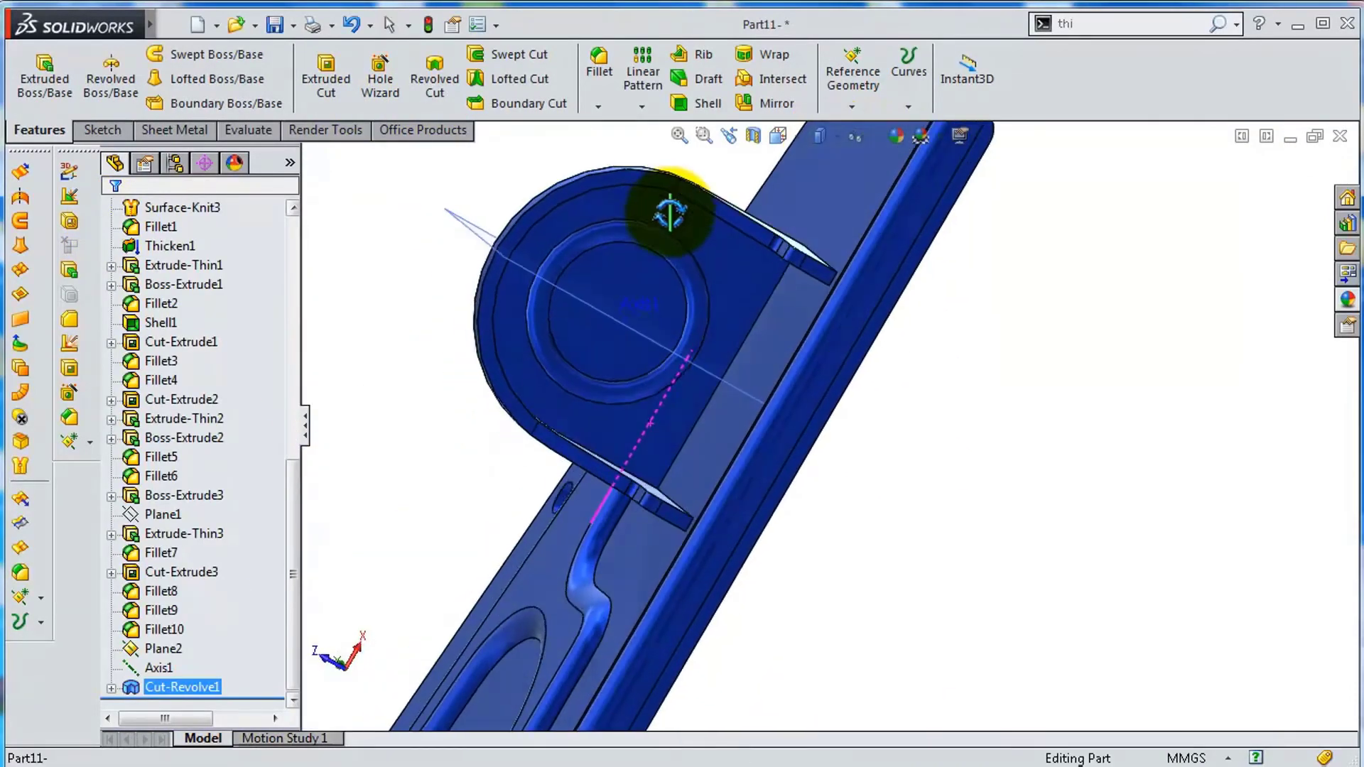
middle_drag(664, 213, 661, 475)
Pierce the boss with a Ø13 circle cut Through All.
click(661, 475)
click(630, 445)
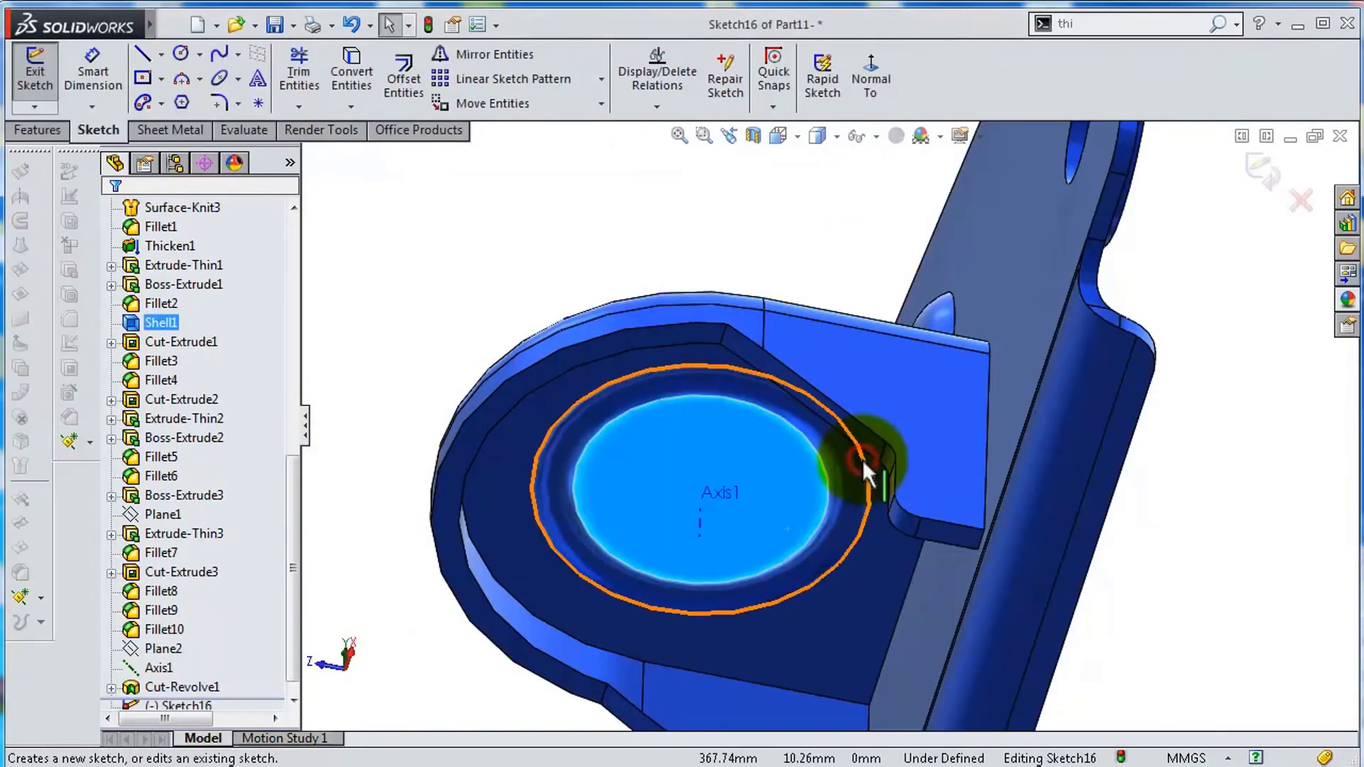
click(907, 84)
click(827, 439)
click(93, 71)
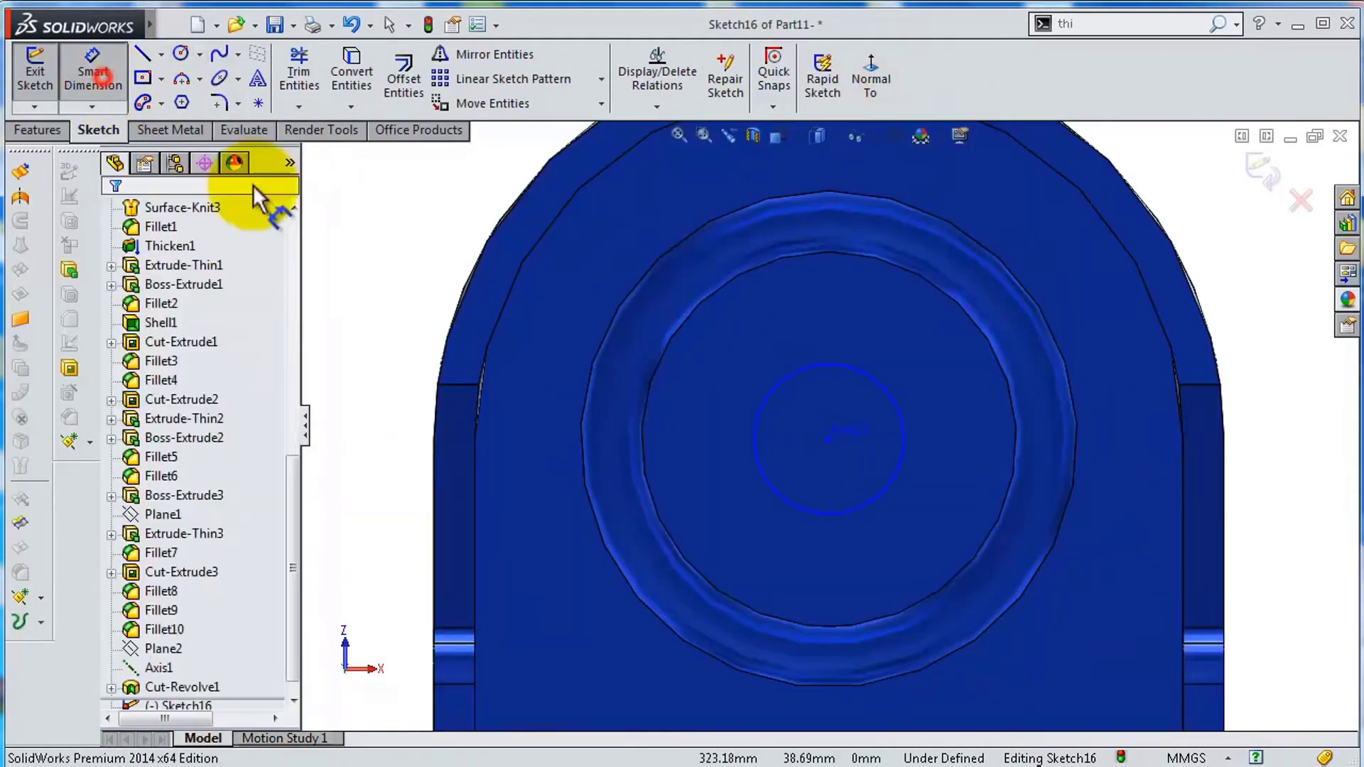
click(381, 355)
text(13)
click(39, 130)
click(318, 107)
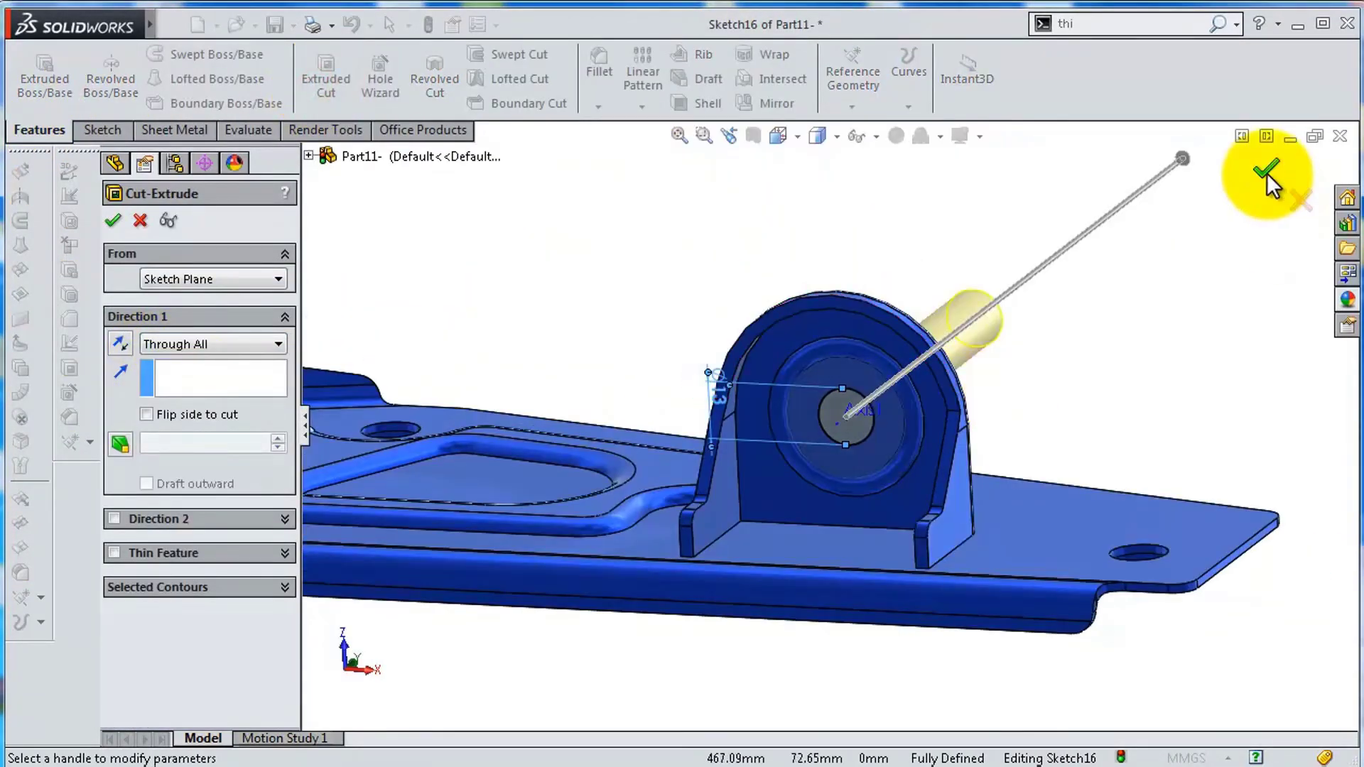
click(1265, 177)
mouse_move(807, 396)
middle_down()
mouse_move(856, 448)
mouse_move(1218, 487)
middle_up()
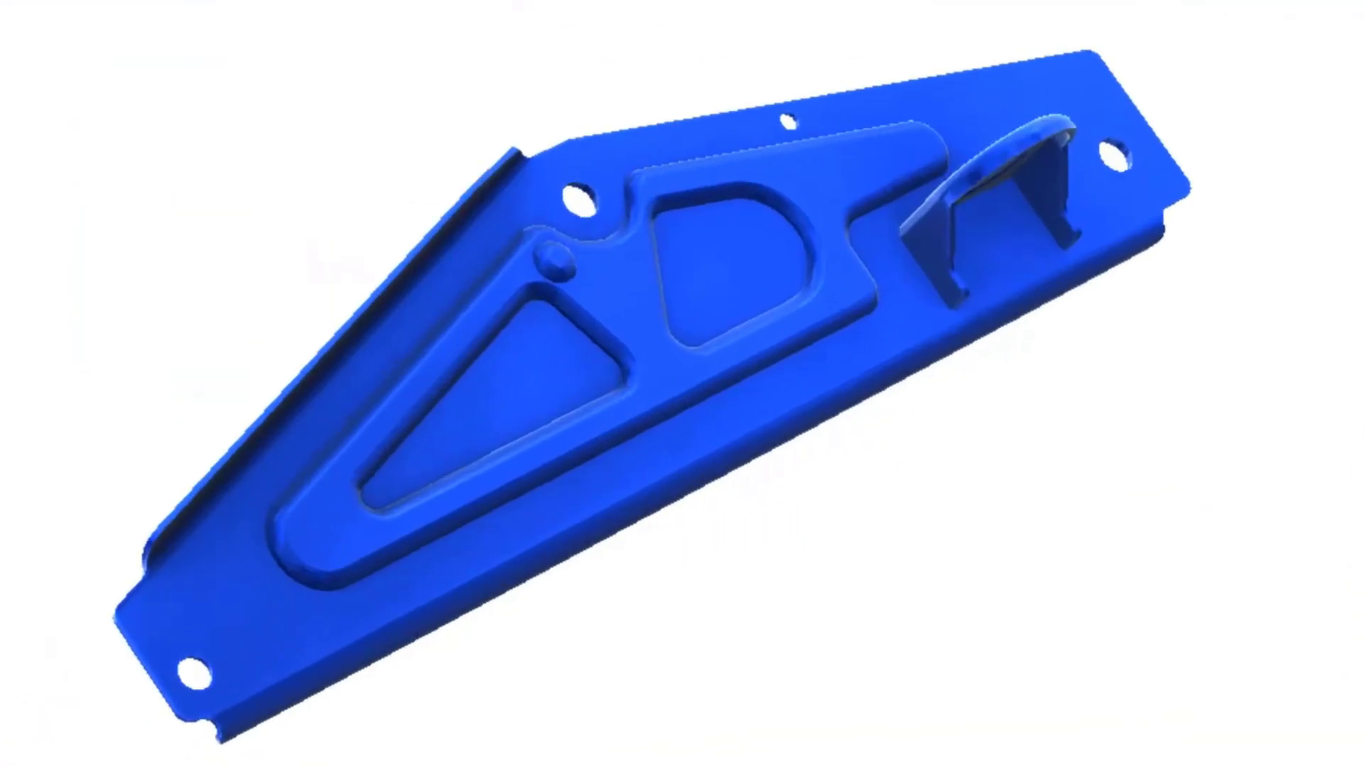